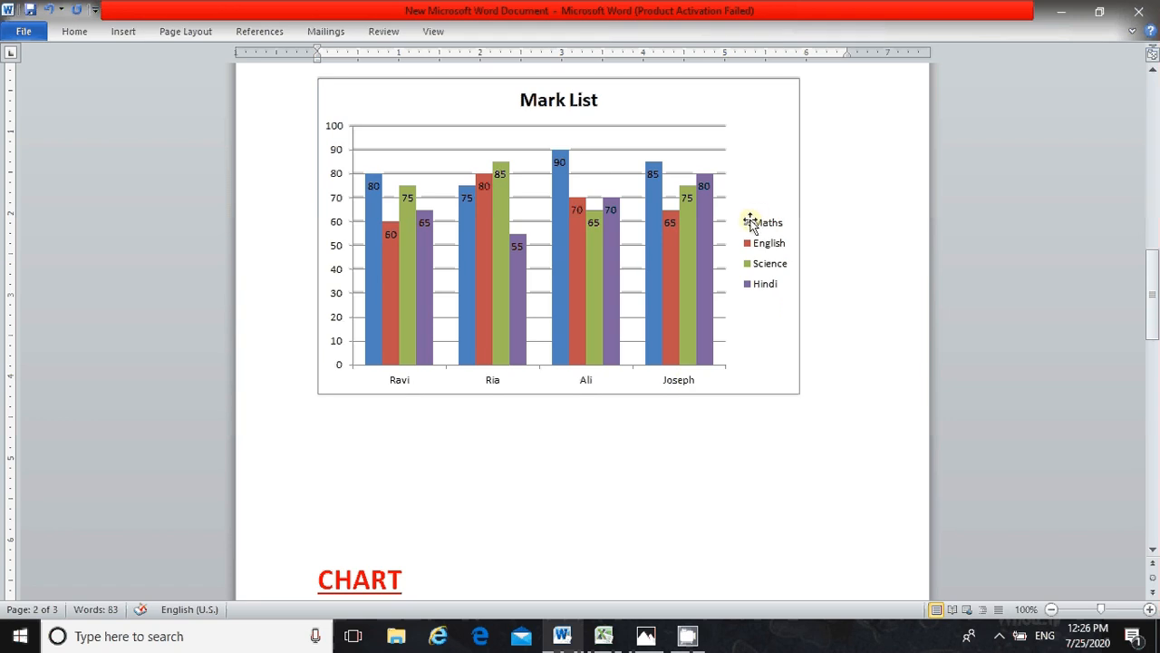
- Examine the Mark List chart and the chart definition below it, highlighting the word "workbook"
mouse_move(705, 251)
scroll(685, 258, down, 4)
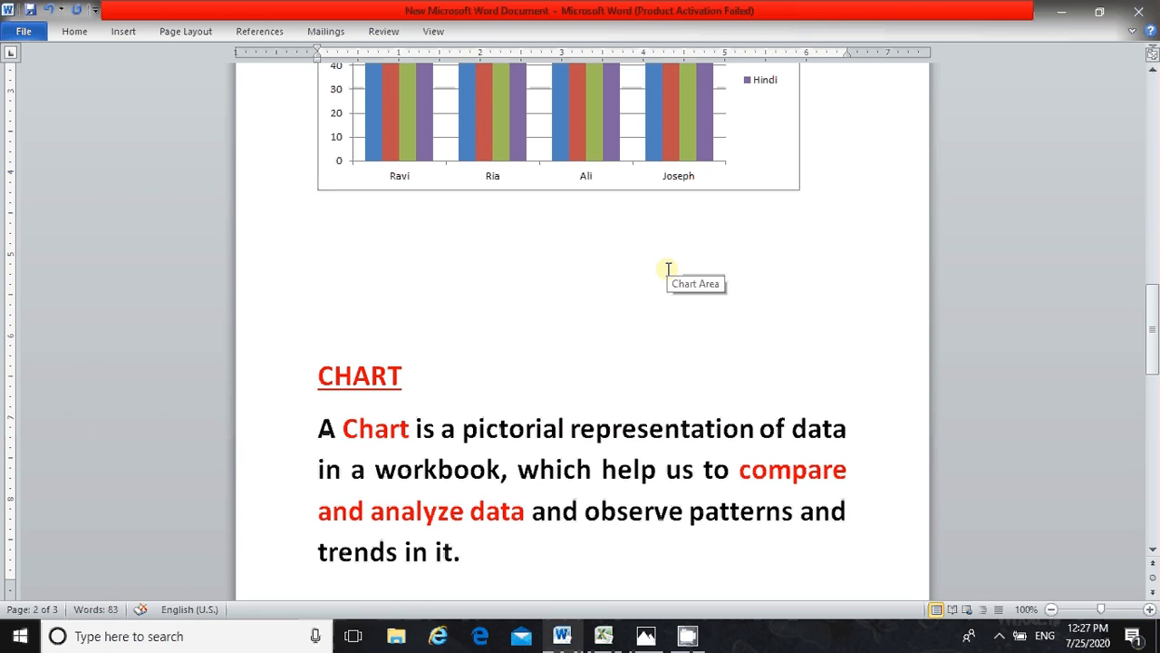
scroll(667, 284, up, 4)
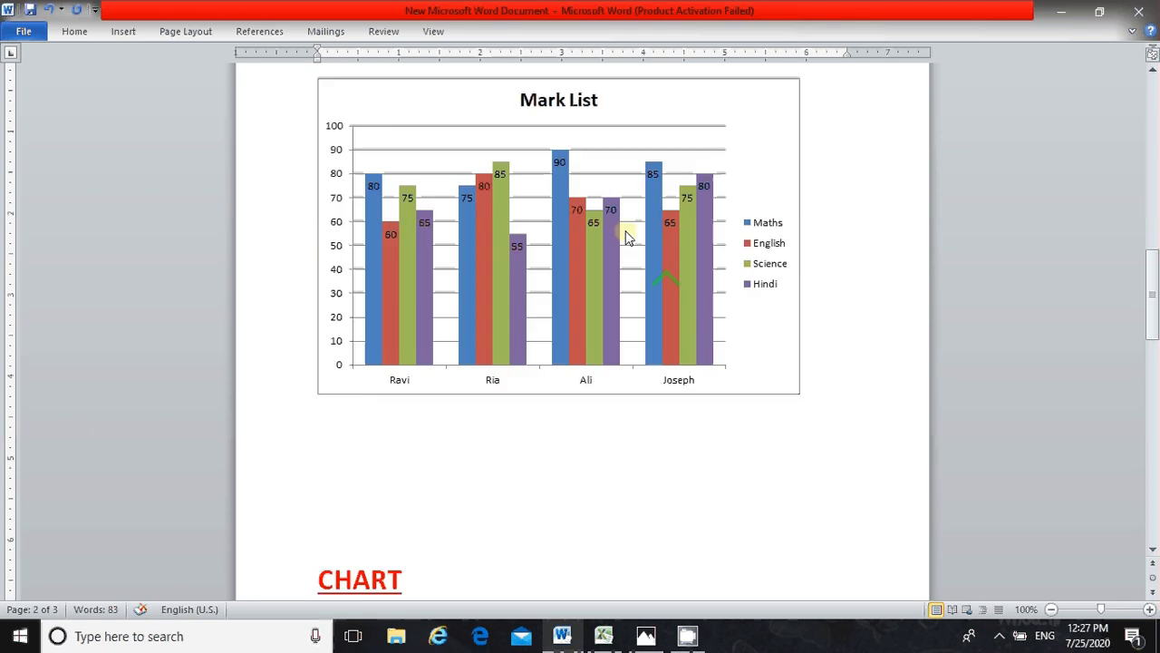
mouse_move(551, 204)
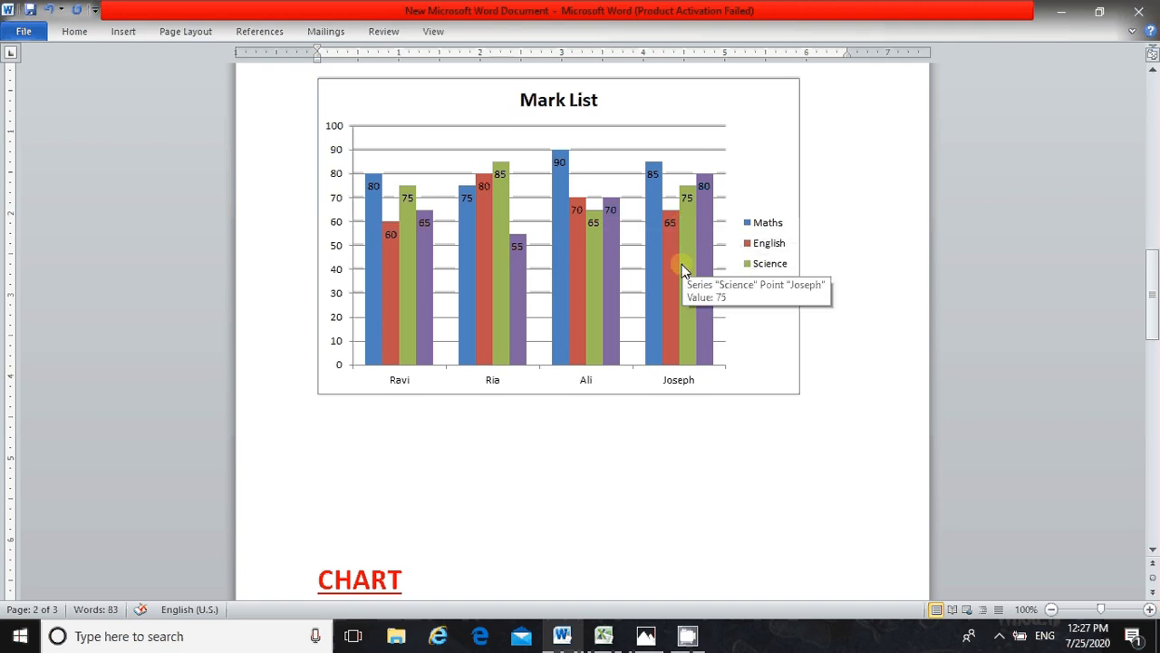
scroll(680, 265, down, 3)
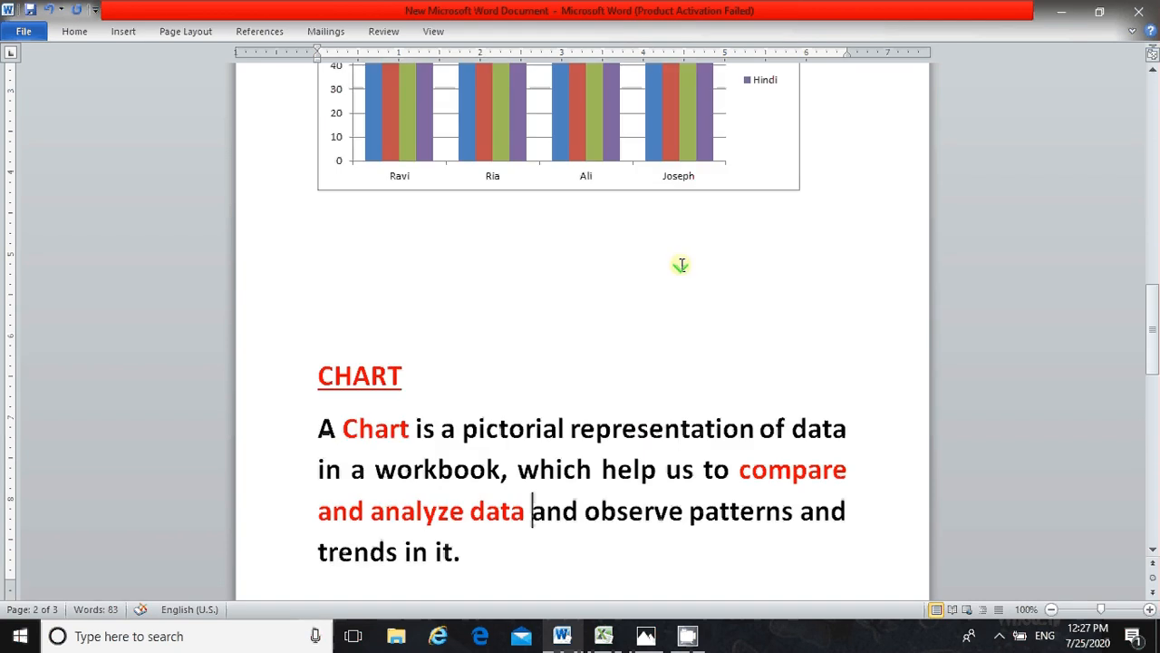
scroll(681, 264, up, 3)
scroll(679, 265, down, 5)
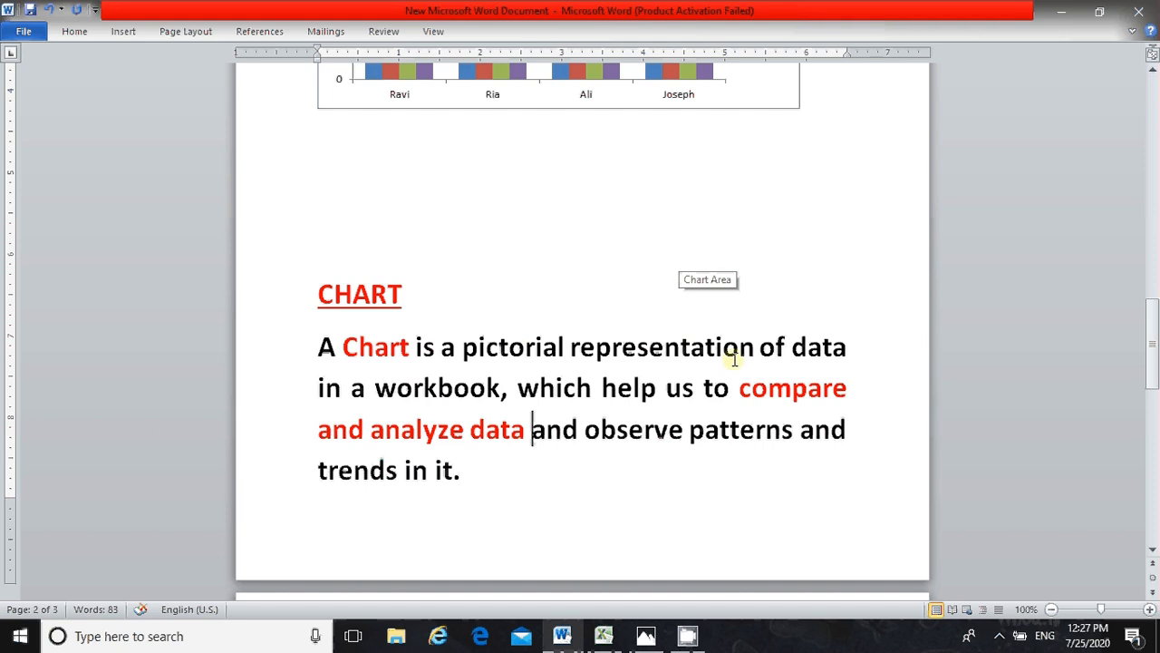
click(501, 389)
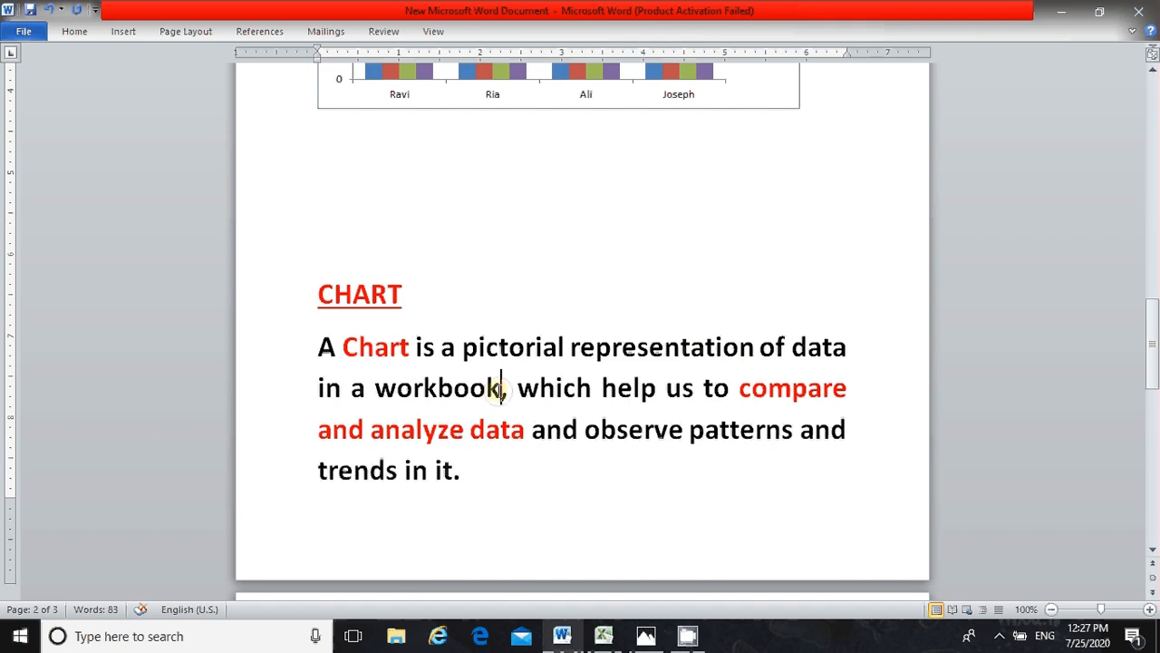
drag(501, 389, 383, 401)
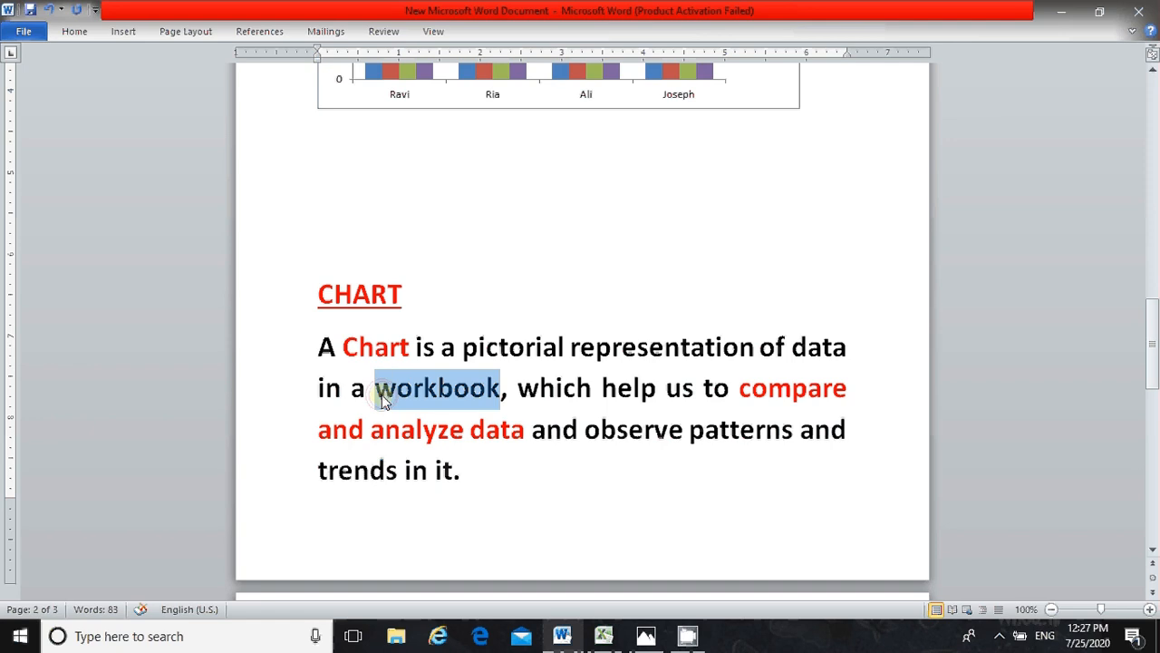
click(567, 244)
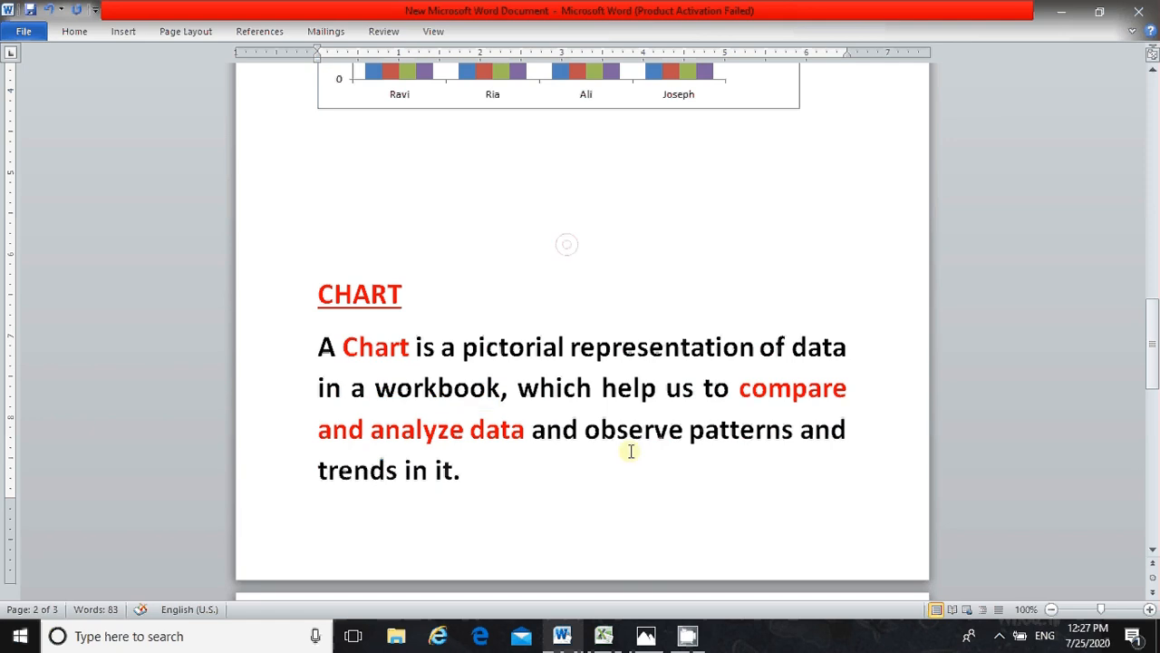
- Switch to Excel to view the Mark obtained table and return to Word to compare it with the Mark List chart
click(603, 635)
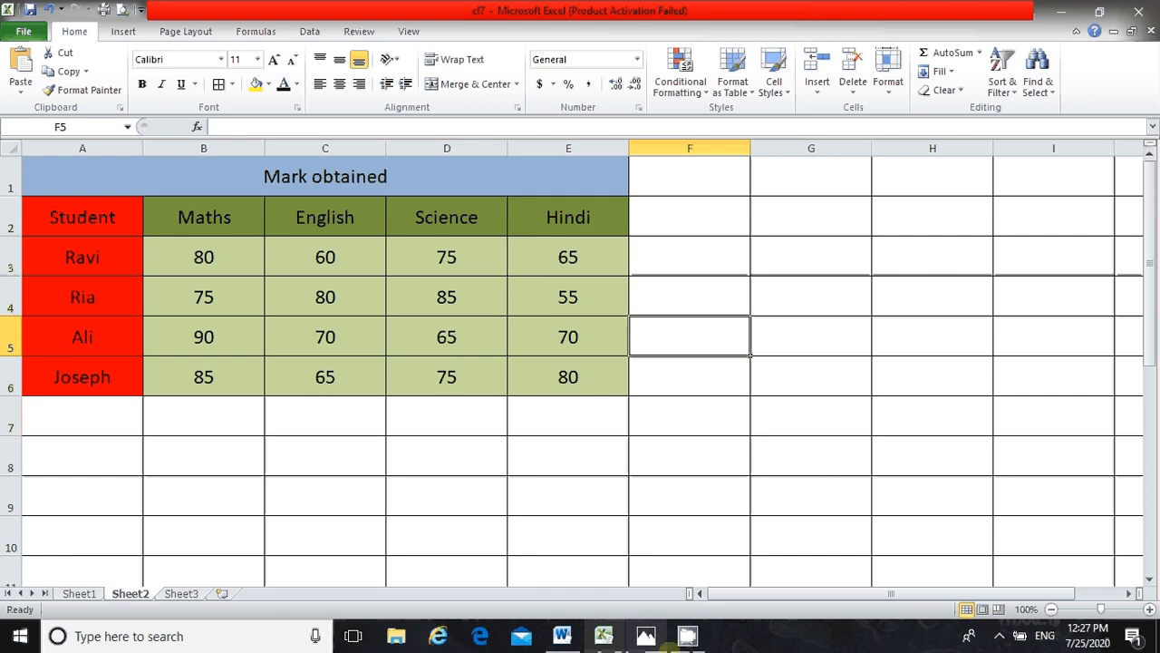
click(604, 634)
click(566, 635)
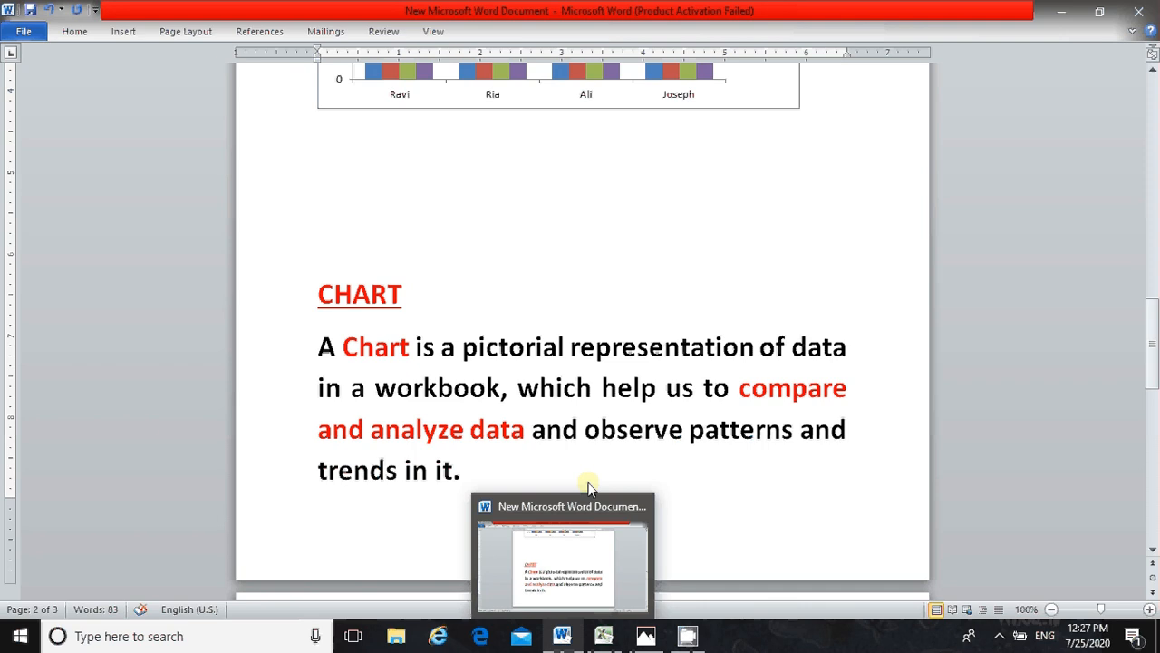
scroll(602, 284, up, 5)
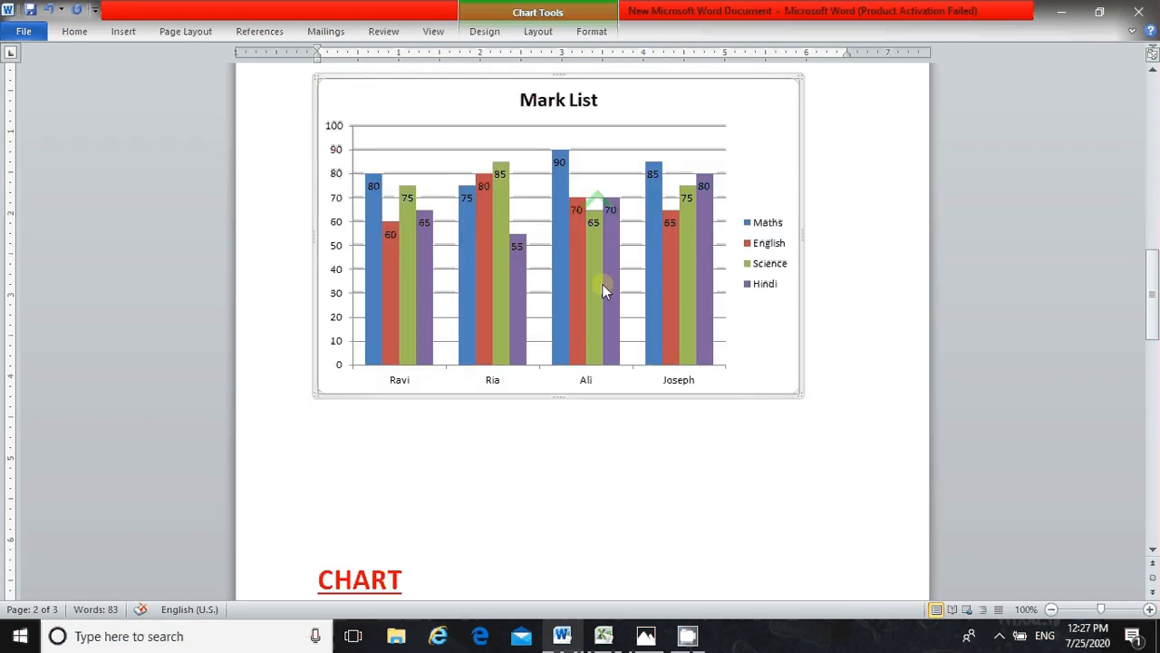
scroll(602, 284, down, 3)
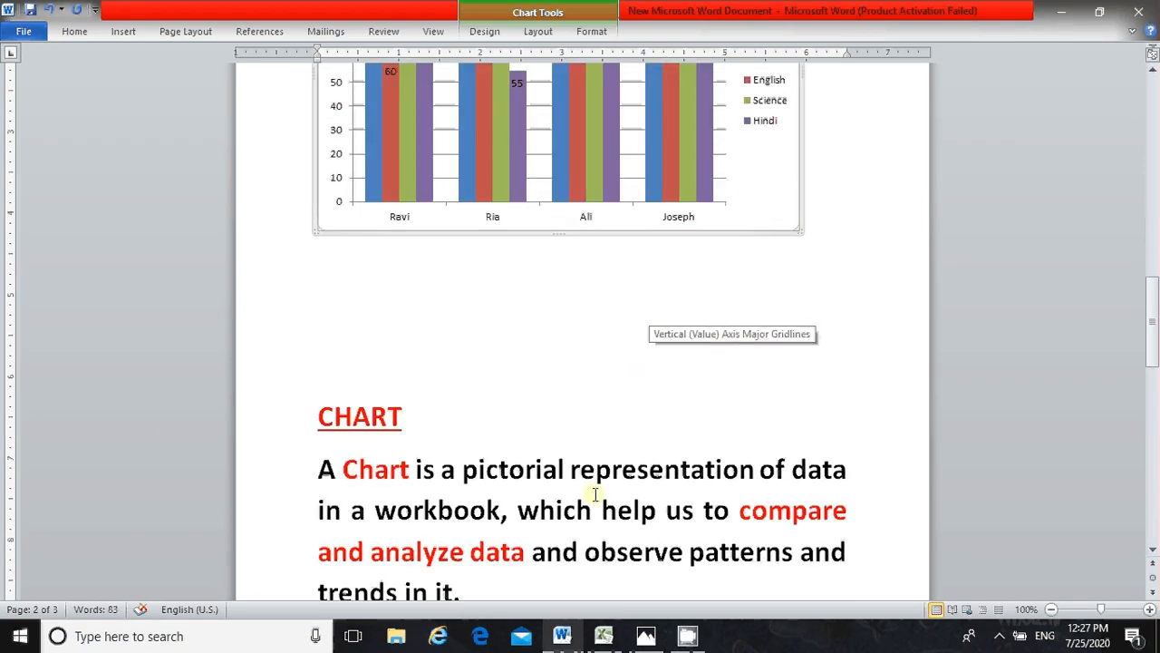
scroll(591, 485, up, 5)
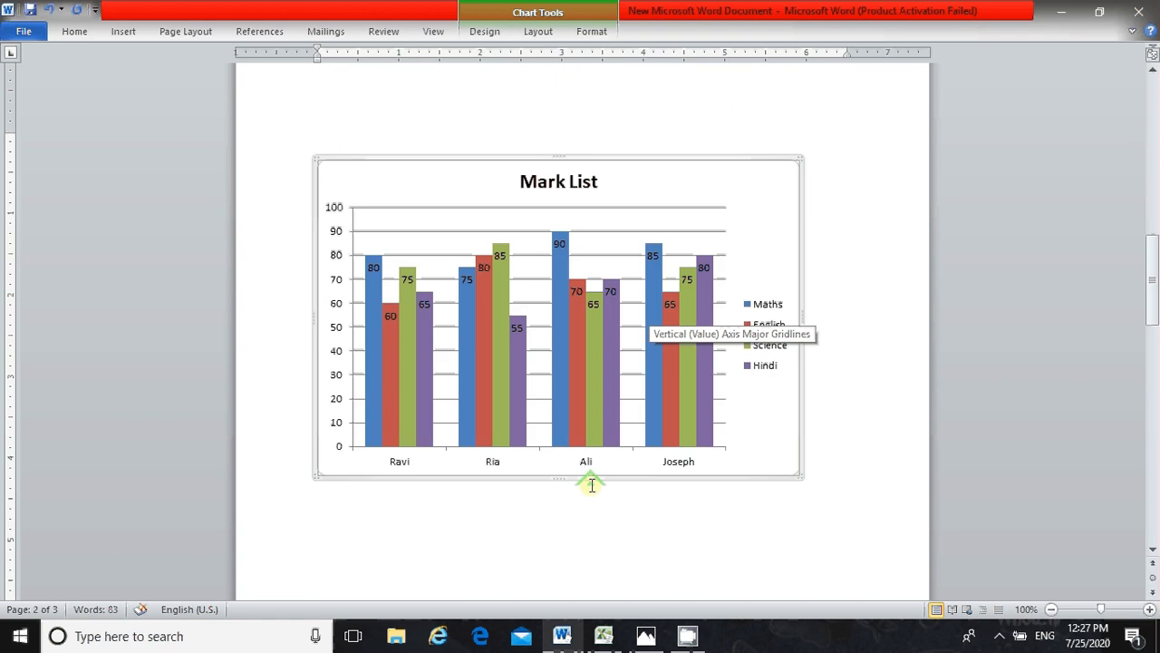
scroll(591, 485, down, 3)
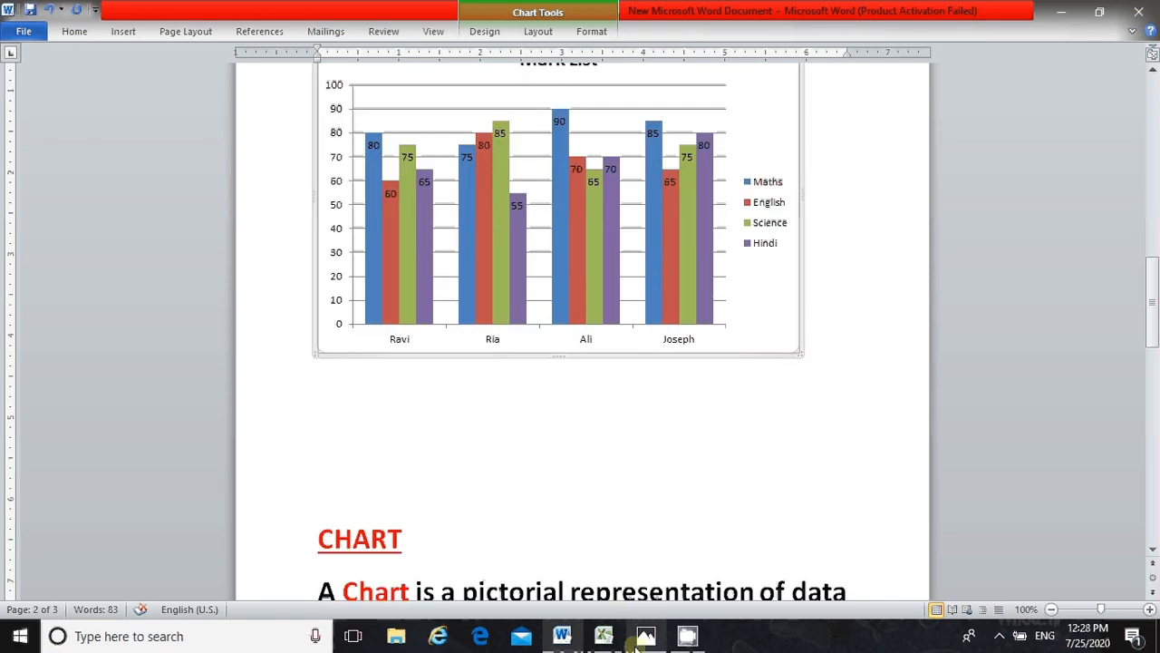
- Switch to Excel and highlight the whole Mark obtained table on Sheet2, including its title row, to review the source data
click(602, 638)
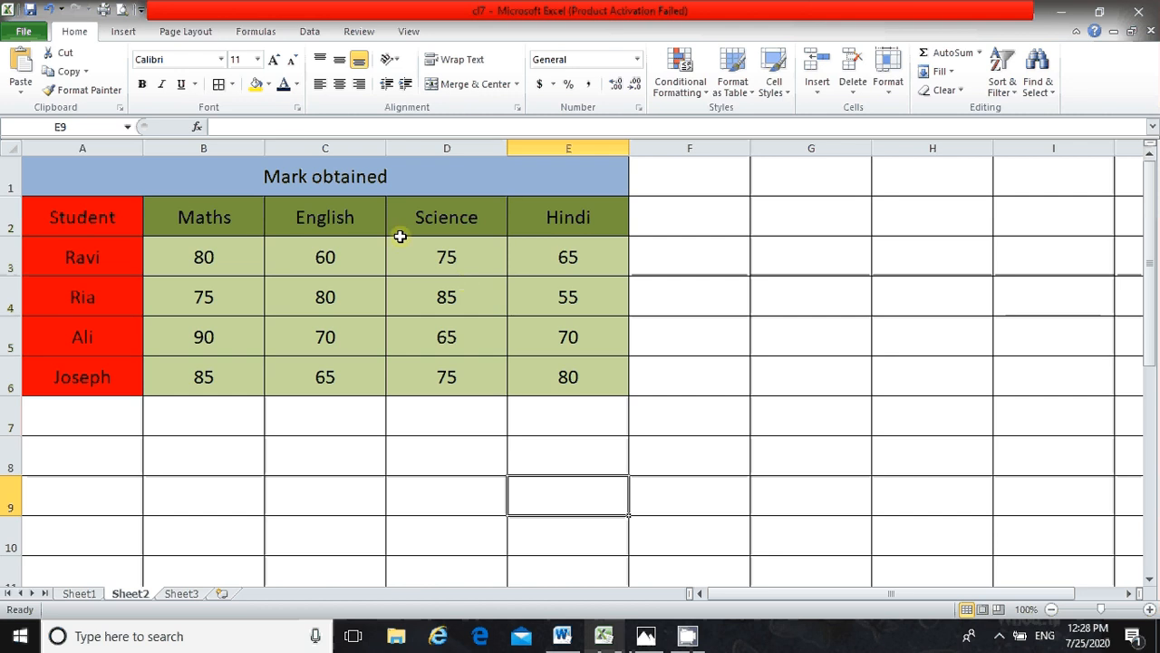
drag(178, 173, 316, 379)
click(652, 480)
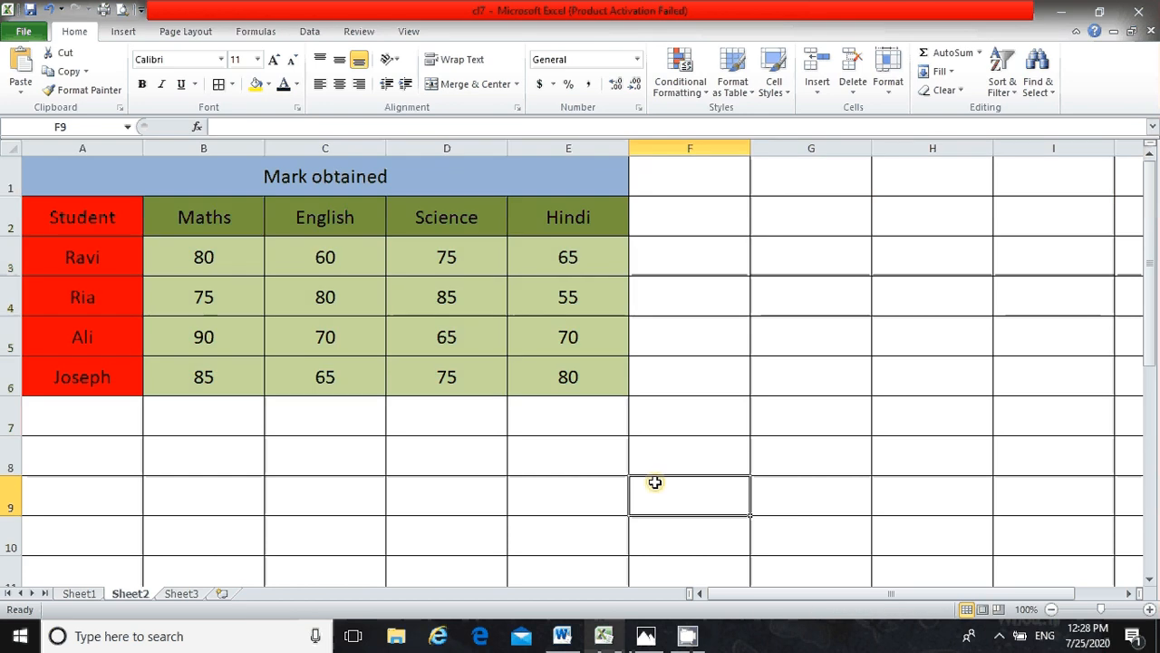
click(550, 191)
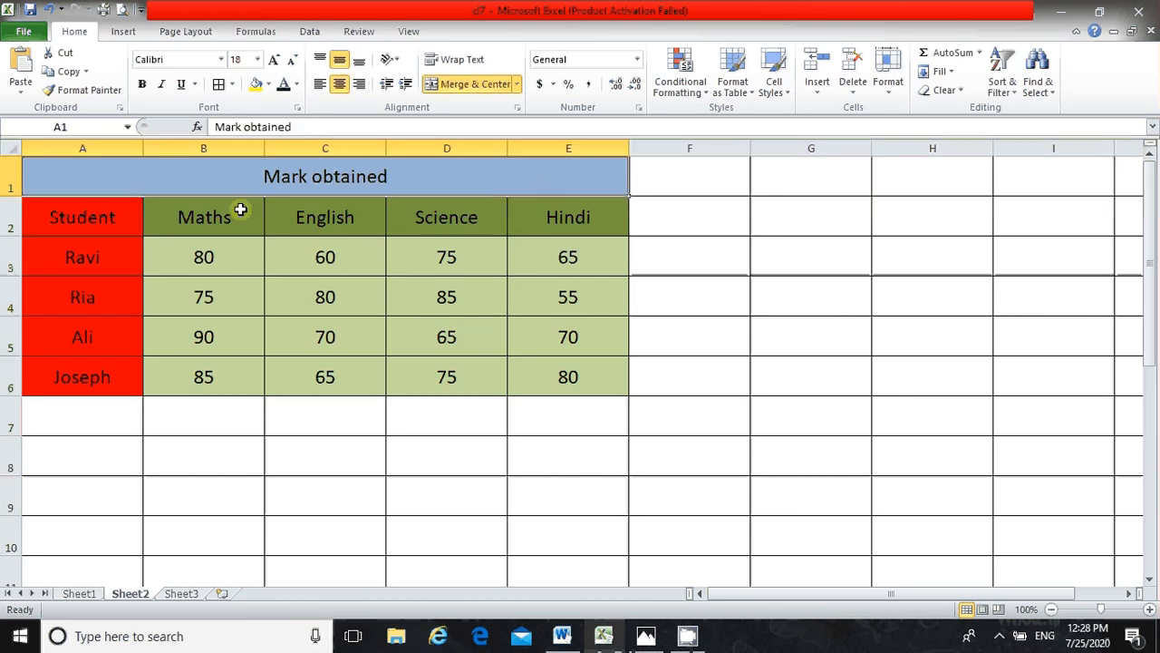
click(753, 486)
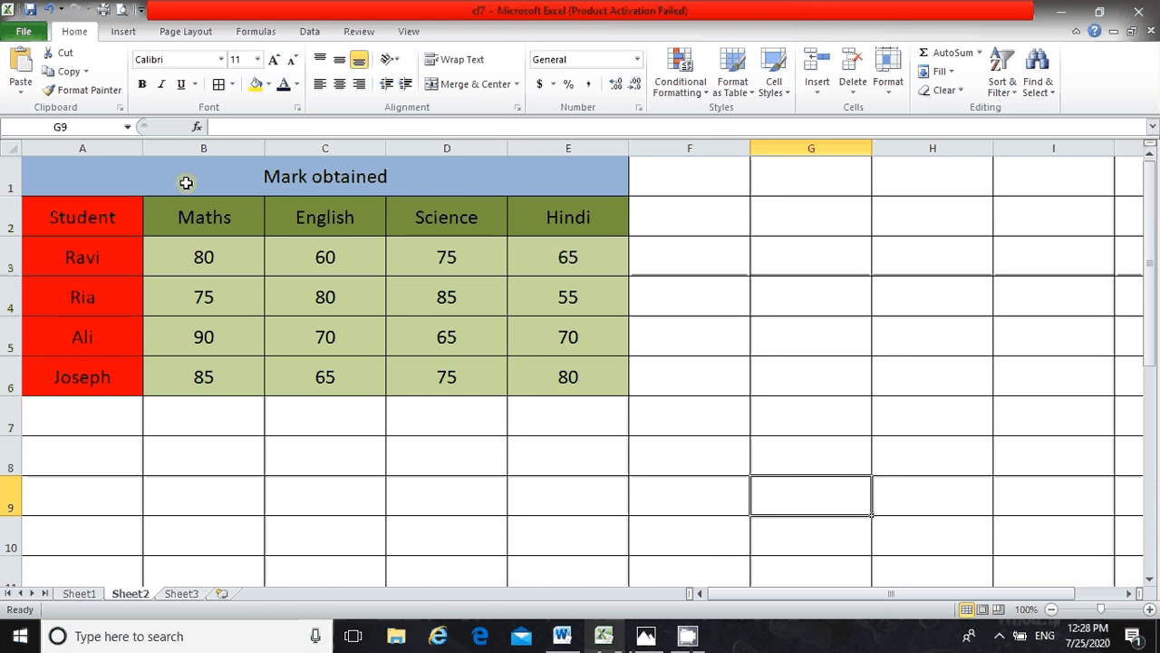
drag(186, 183, 224, 337)
click(347, 448)
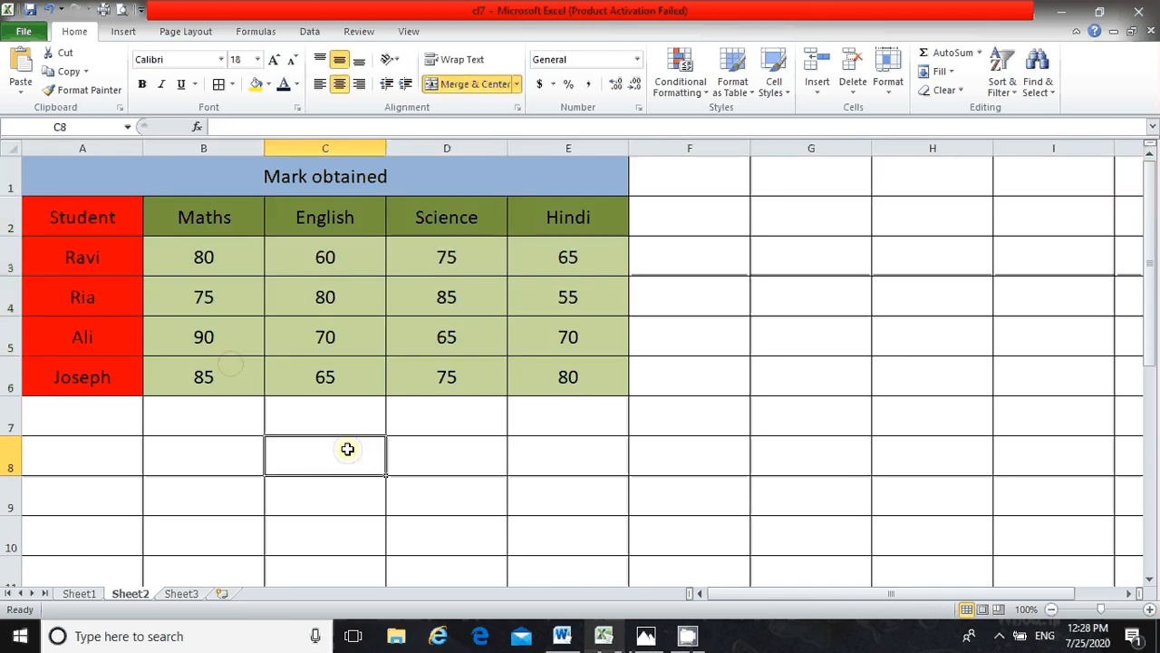
drag(137, 171, 179, 399)
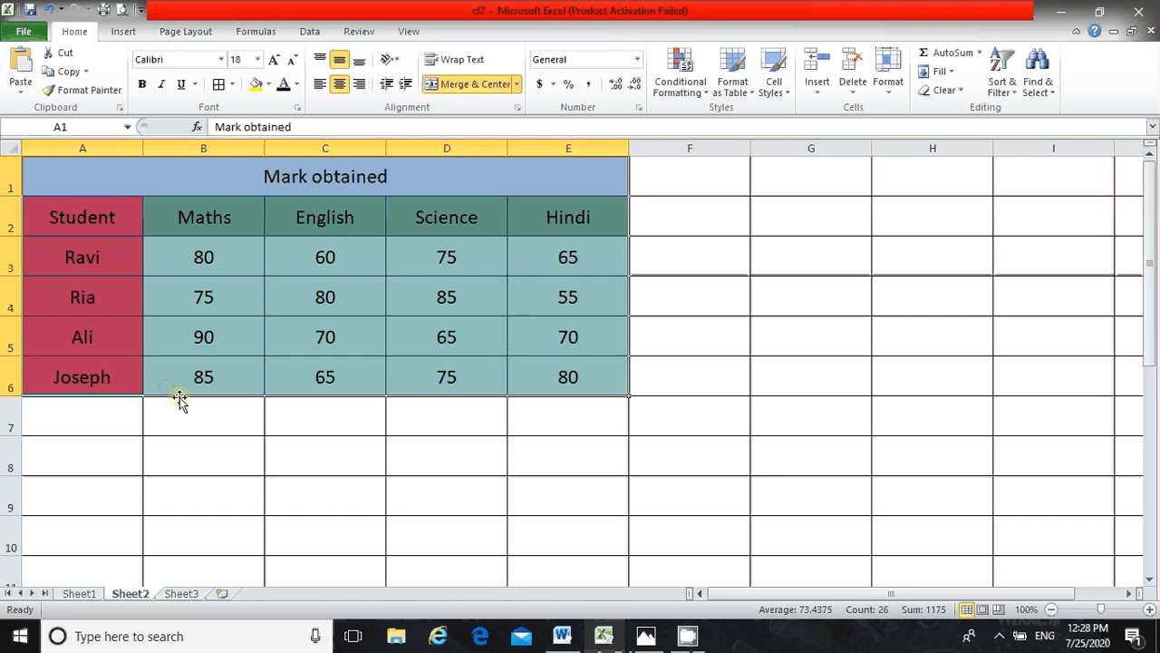
click(180, 401)
drag(112, 182, 333, 405)
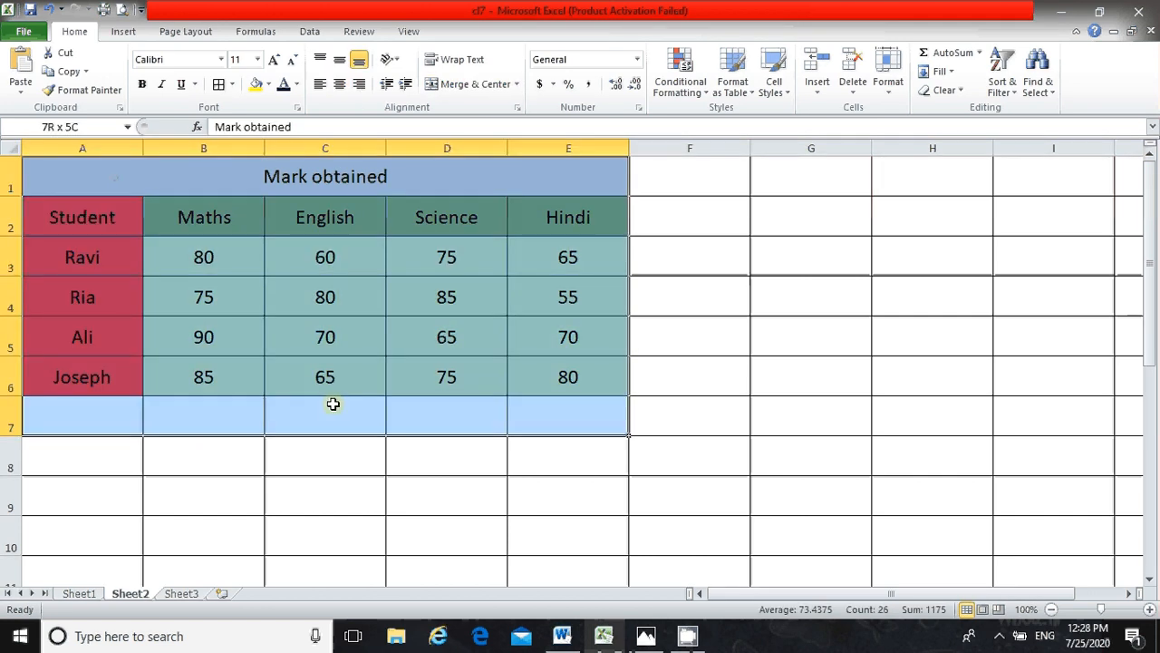
click(333, 387)
- Insert a 2-D clustered column chart from the student and subject marks in A2:E6, leaving out the title row
click(139, 228)
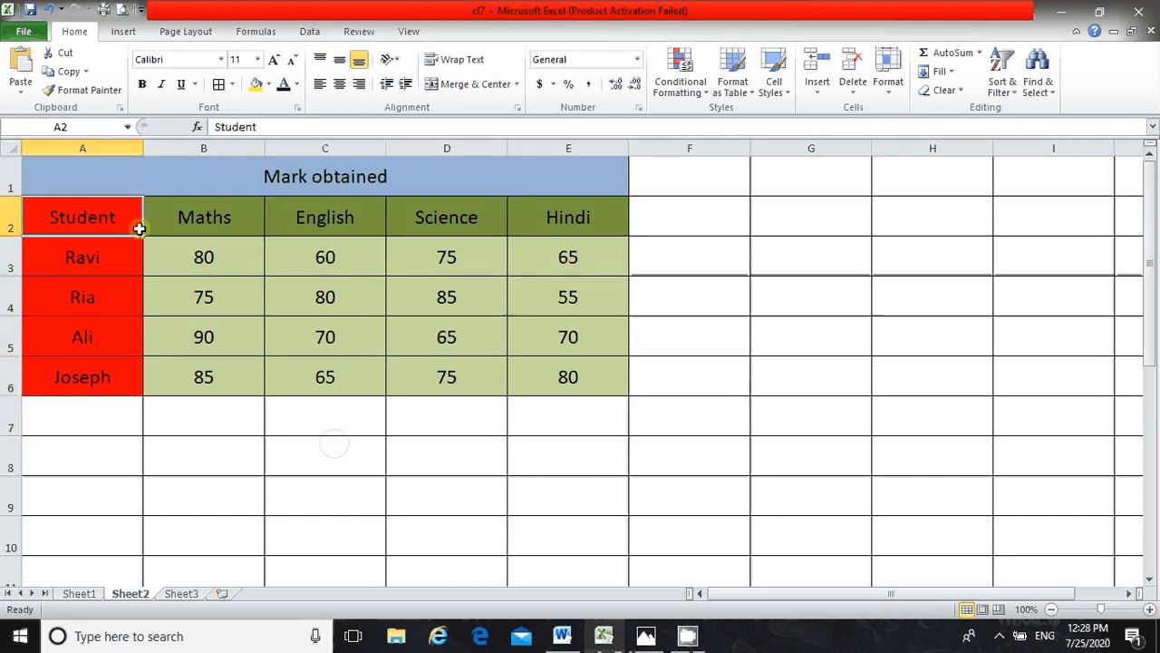
drag(139, 228, 567, 378)
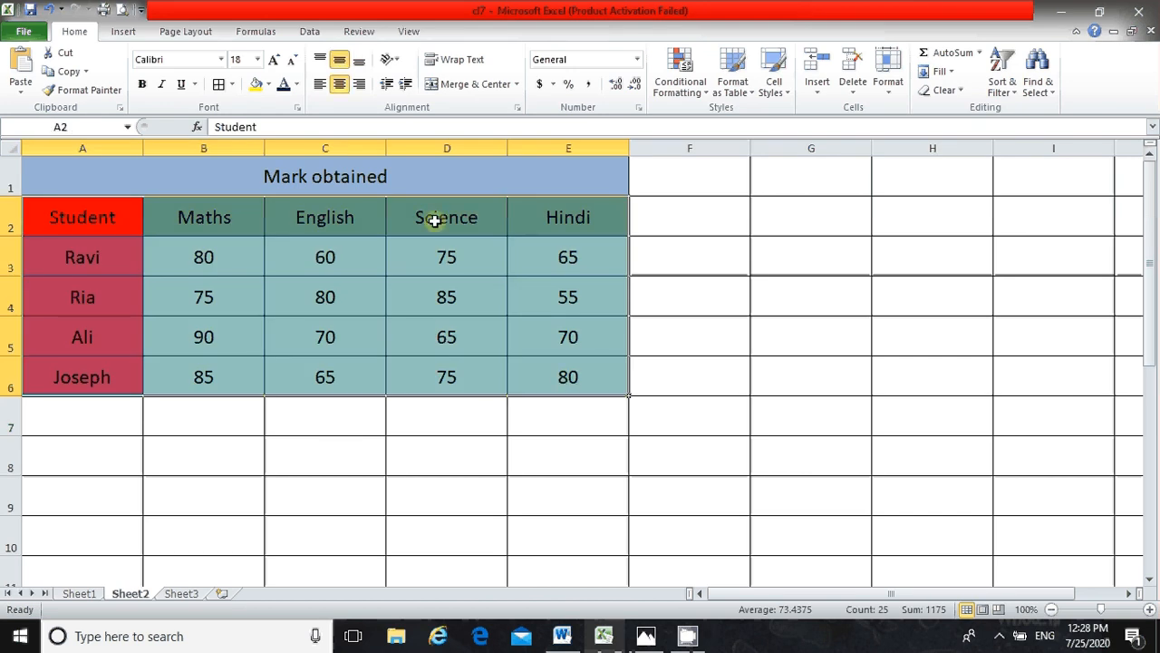
click(125, 35)
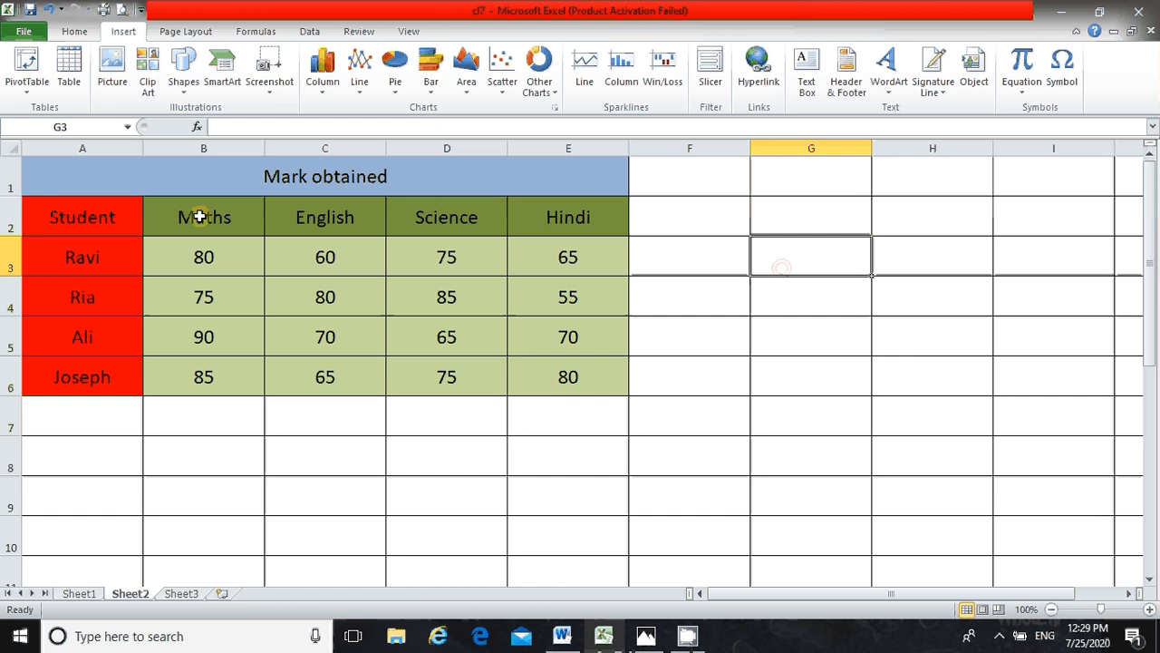
drag(194, 220, 556, 359)
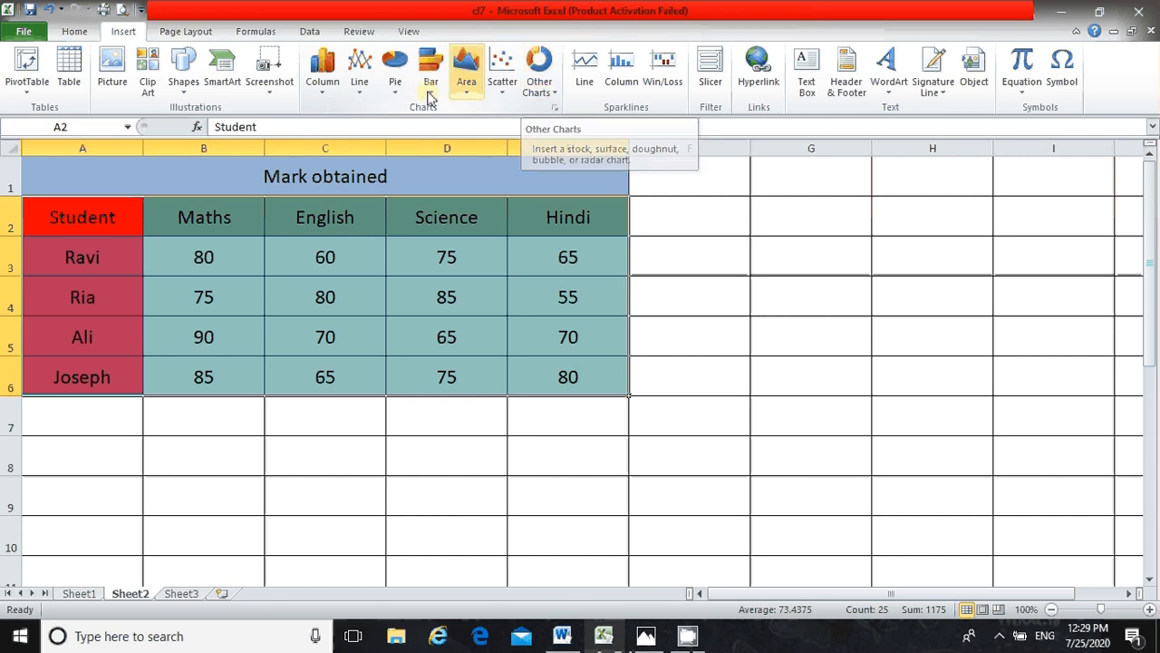
click(326, 89)
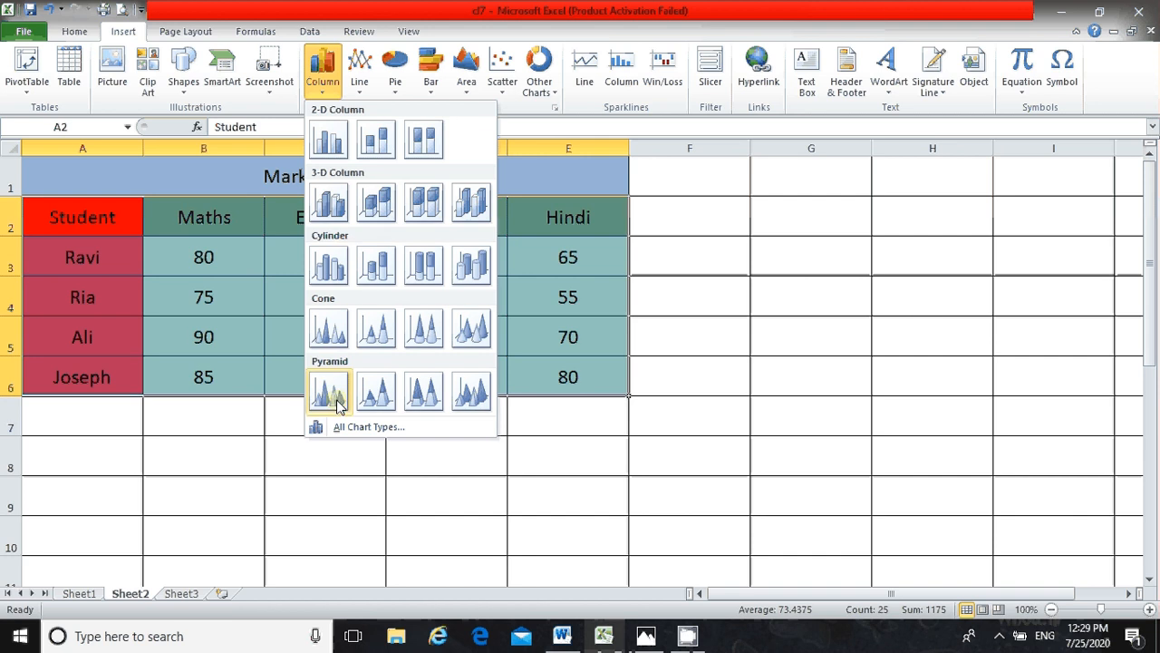
click(328, 140)
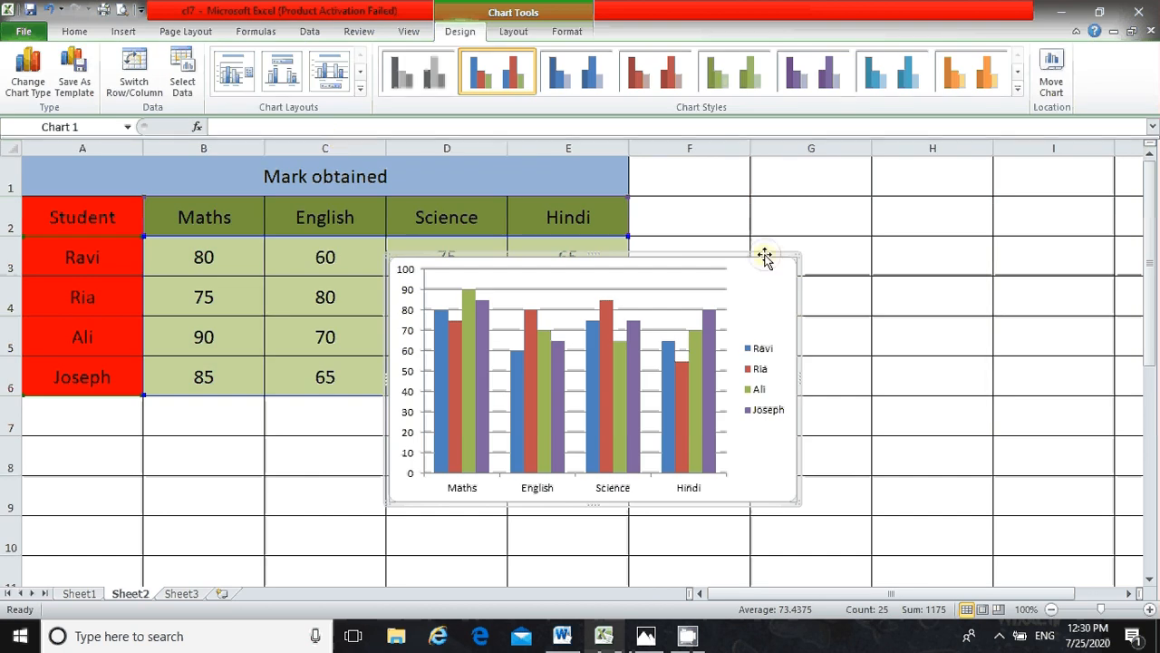
- Enlarge the column chart slightly and place it beside the marks table, from column F just under row 2
drag(764, 257, 873, 261)
drag(913, 517, 984, 515)
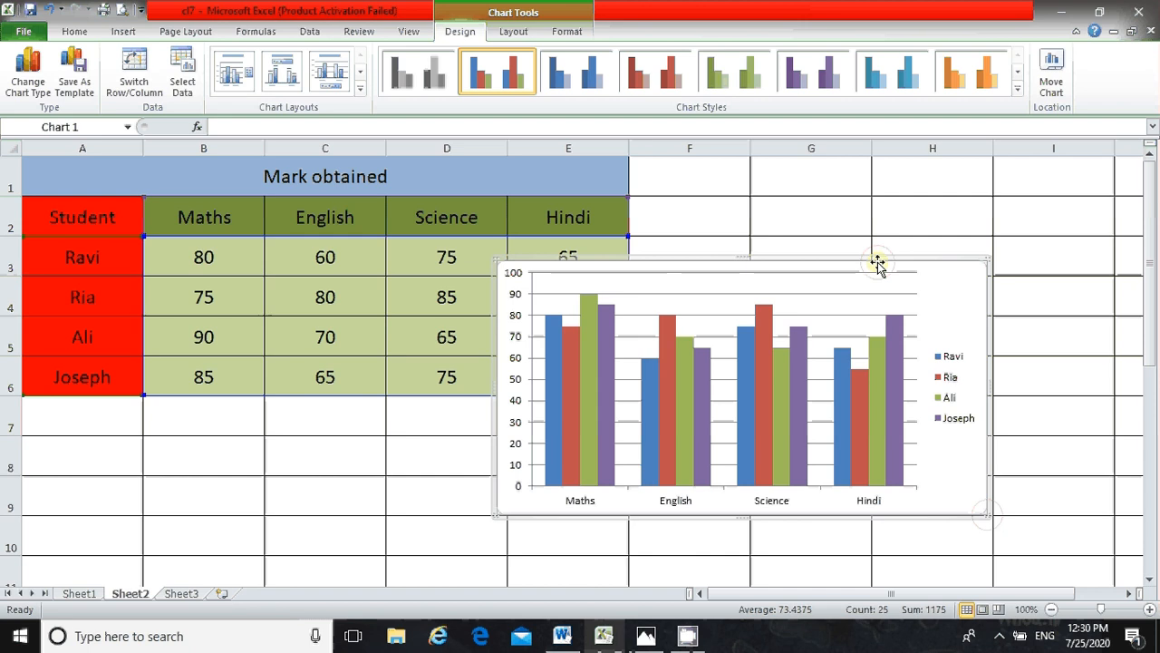
drag(878, 262, 793, 214)
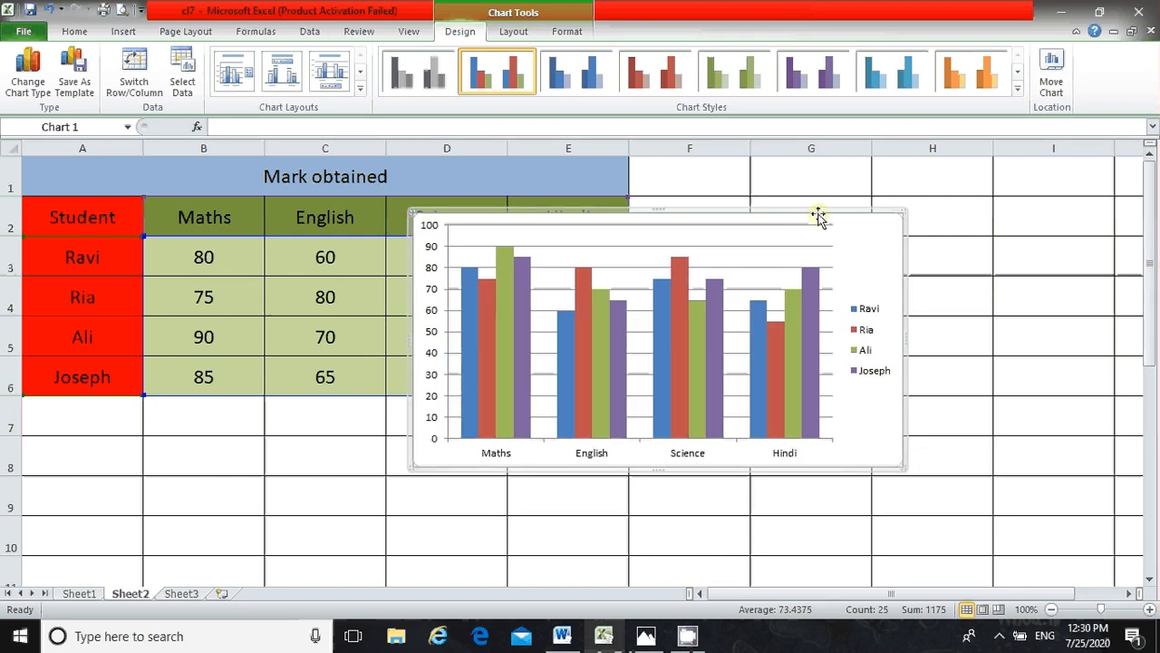
drag(818, 215, 918, 269)
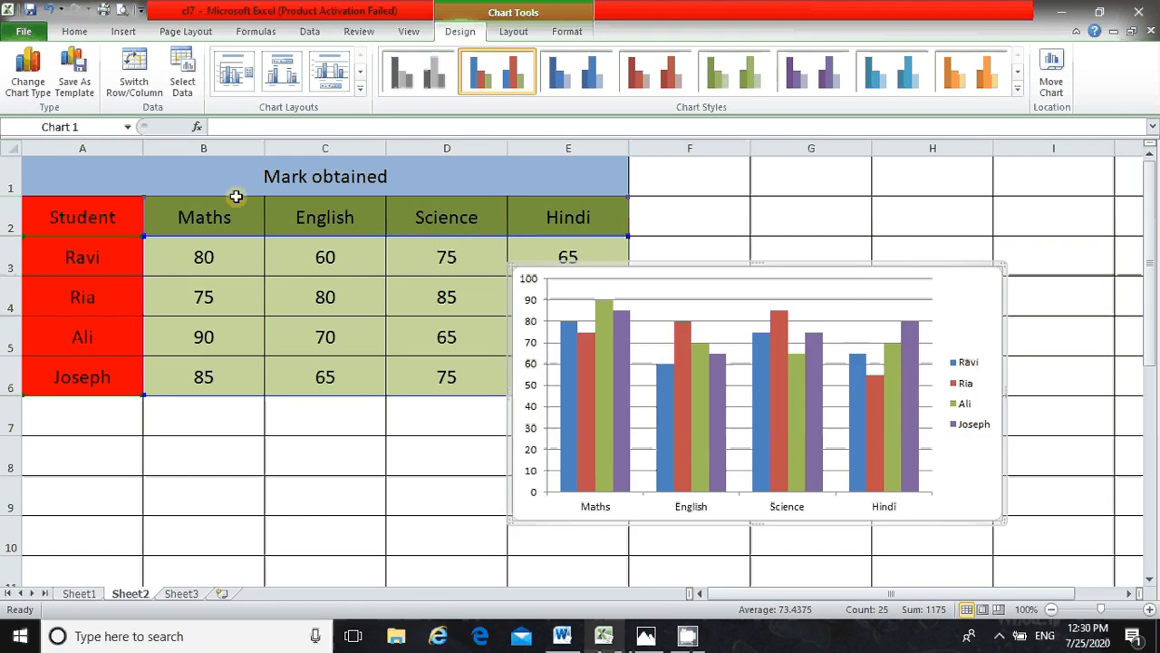
click(404, 510)
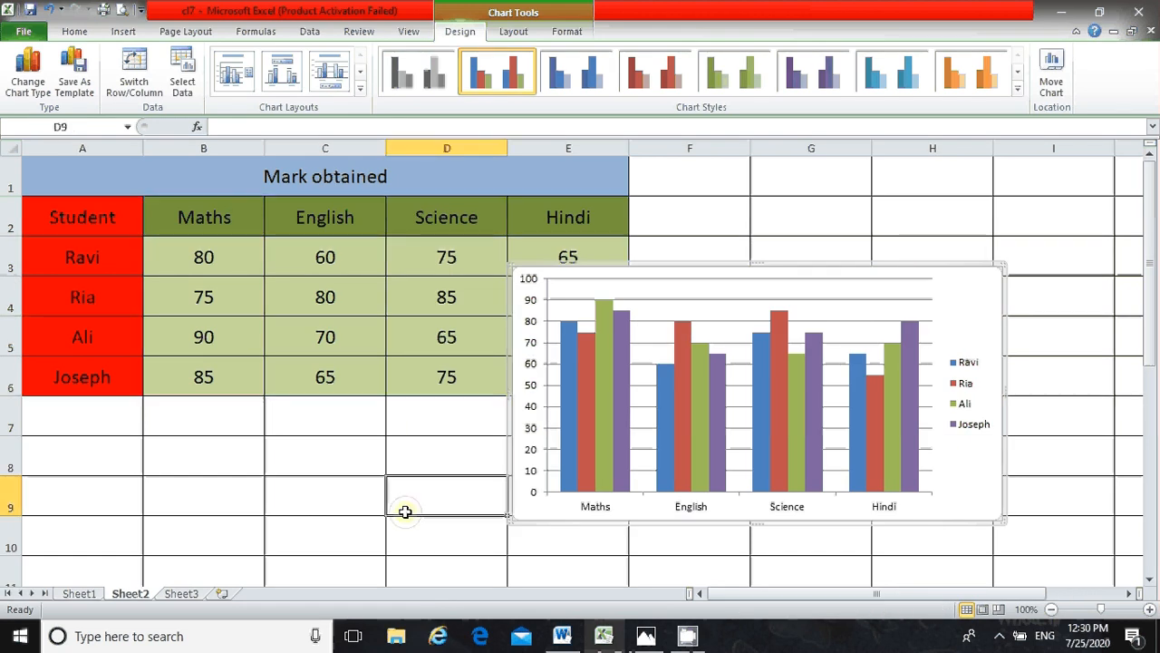
click(688, 270)
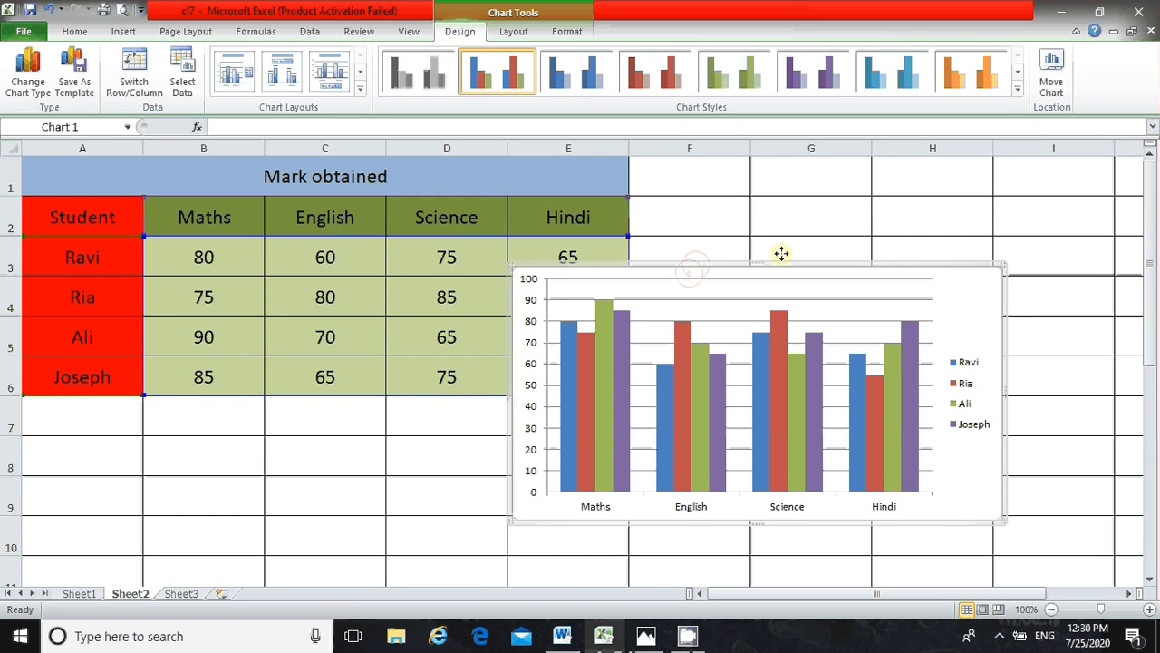
drag(781, 253, 922, 230)
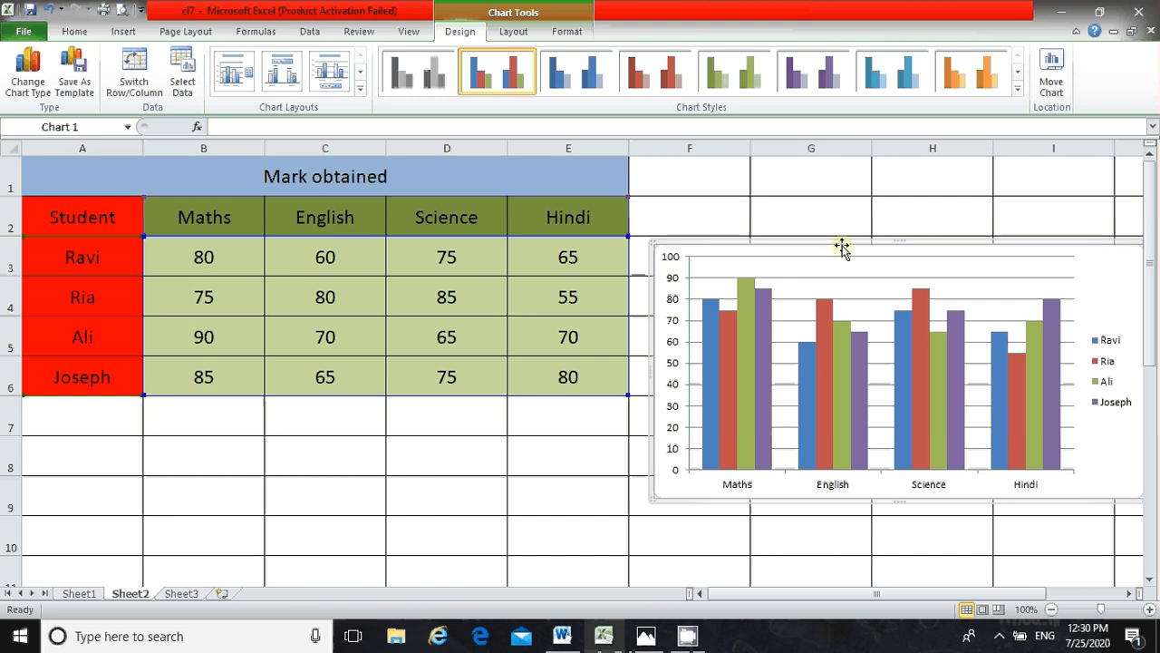
drag(842, 247, 814, 246)
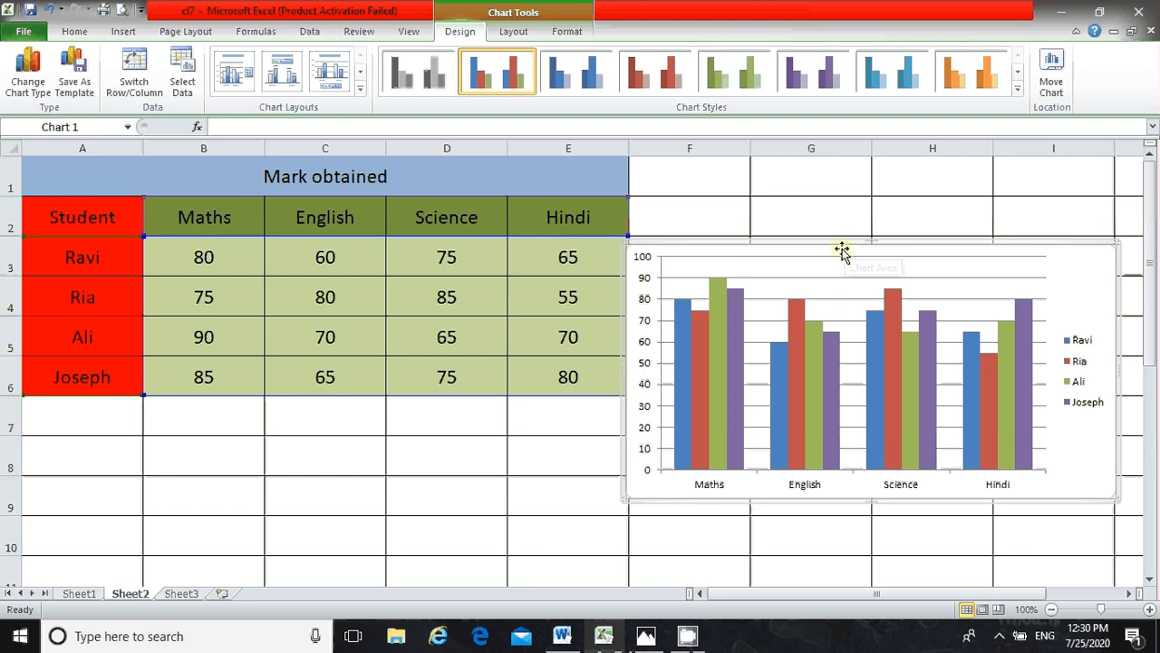
- Review the column chart types, and switch to Photos to compare the 2D and 3D axis and shape diagrams
click(123, 32)
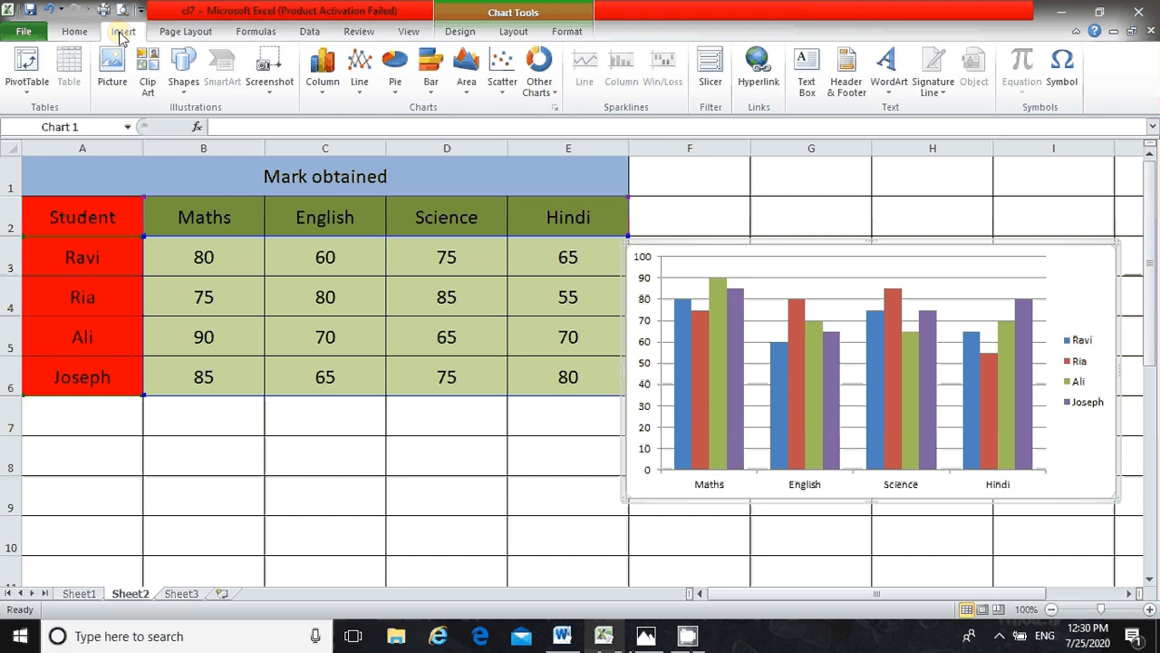
click(322, 82)
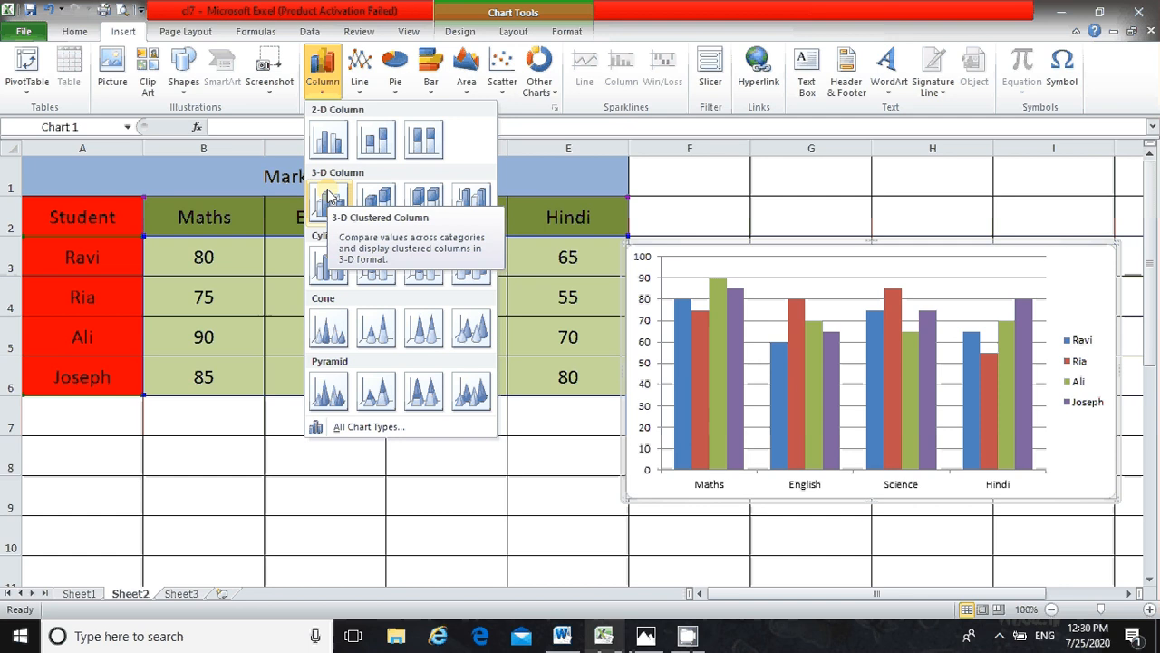
click(646, 640)
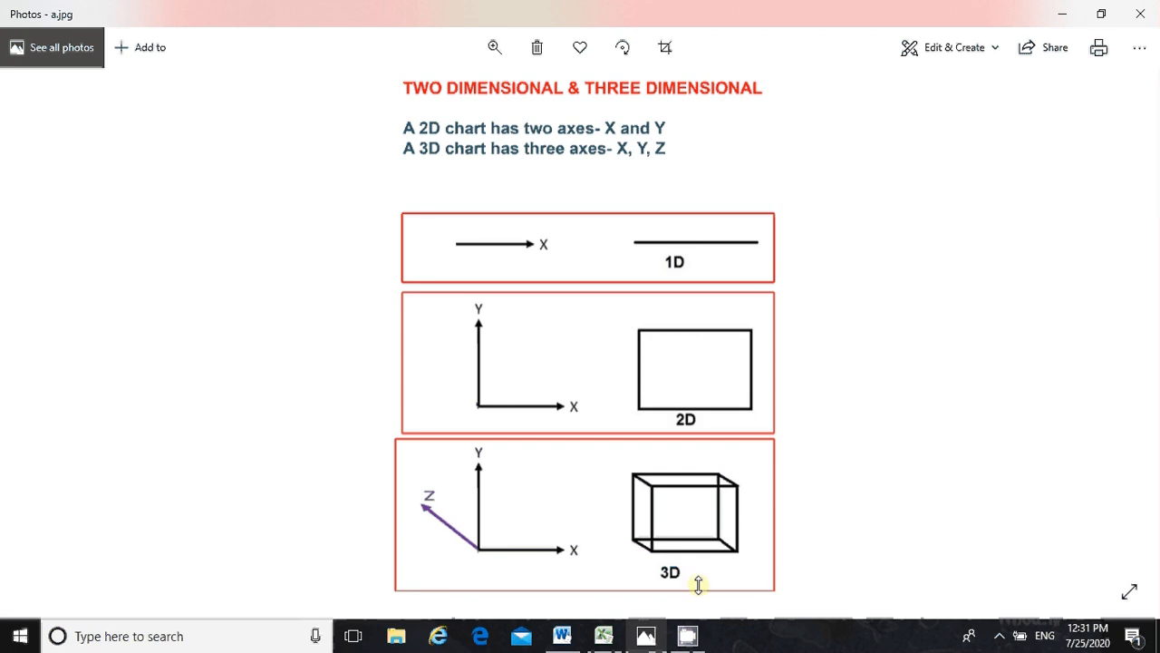
scroll(913, 456, down, 1)
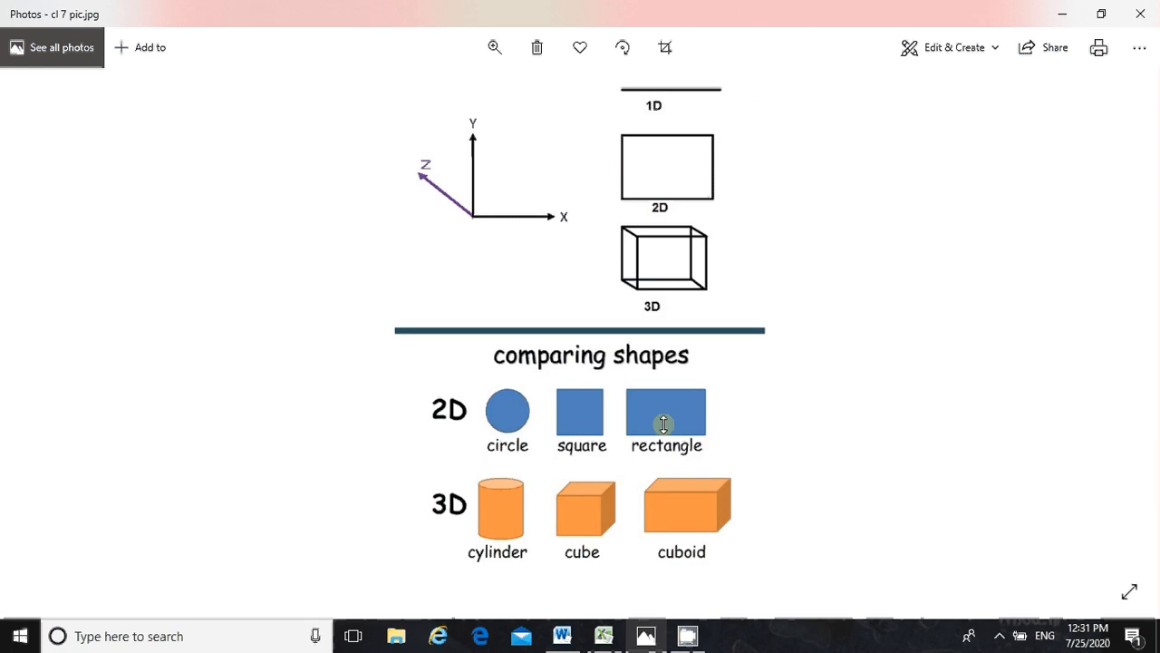
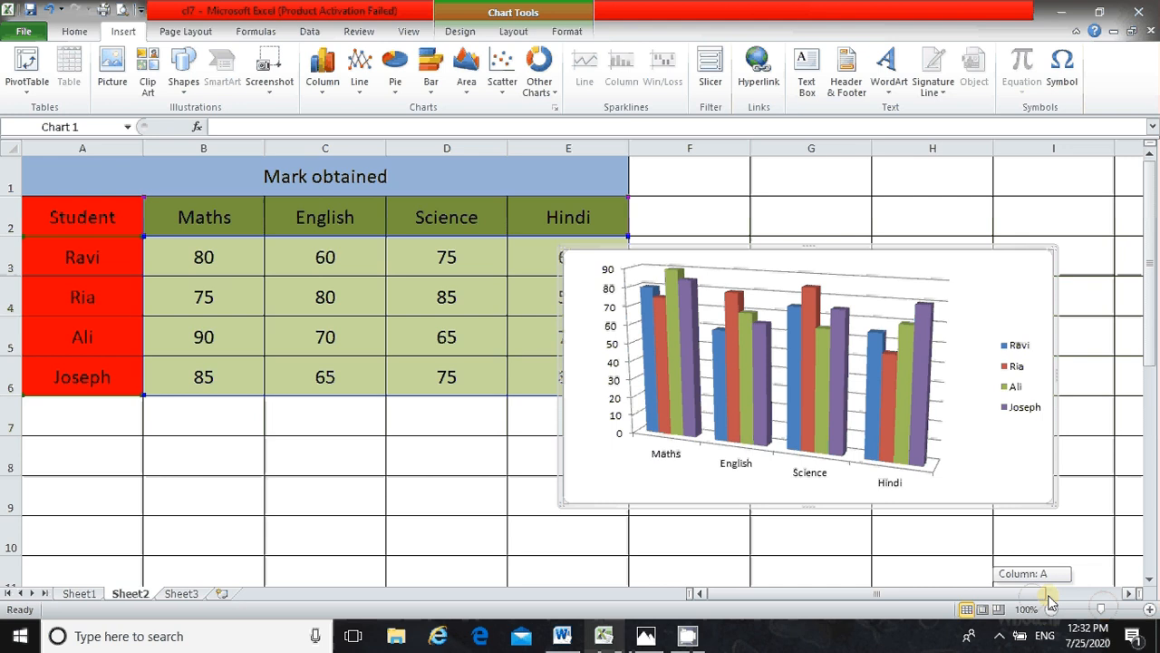
- Examine the 3-D clustered column chart on Sheet2 and compare it with the Mark List chart on Sheet1
click(1148, 609)
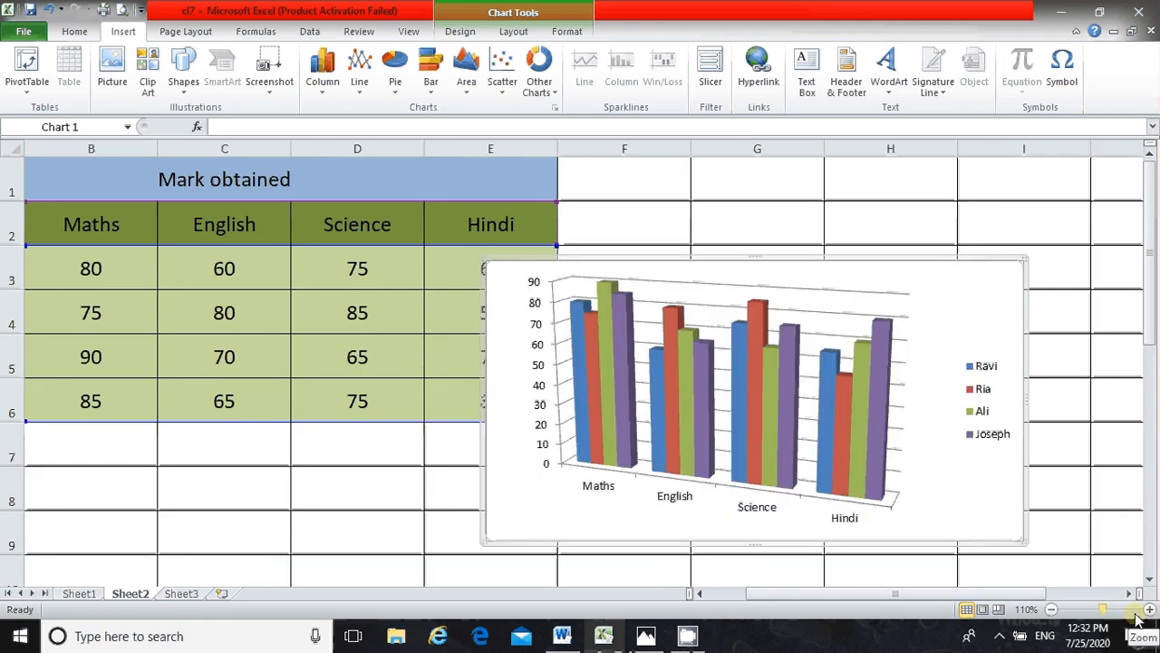
click(1147, 611)
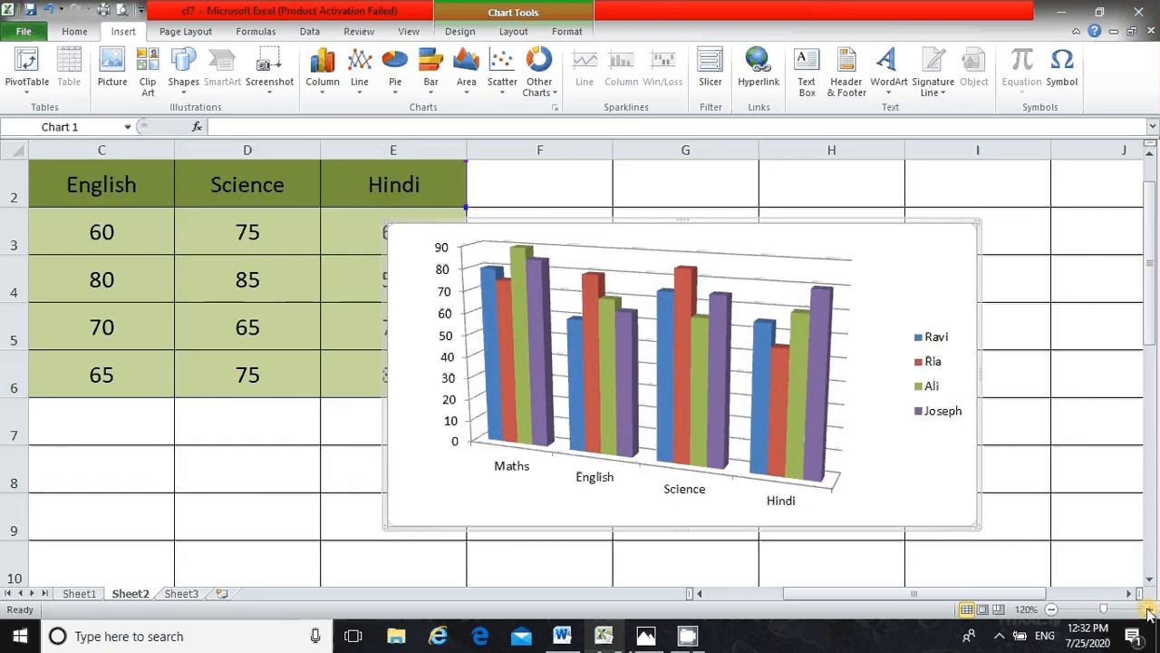
mouse_move(691, 274)
click(826, 184)
click(548, 240)
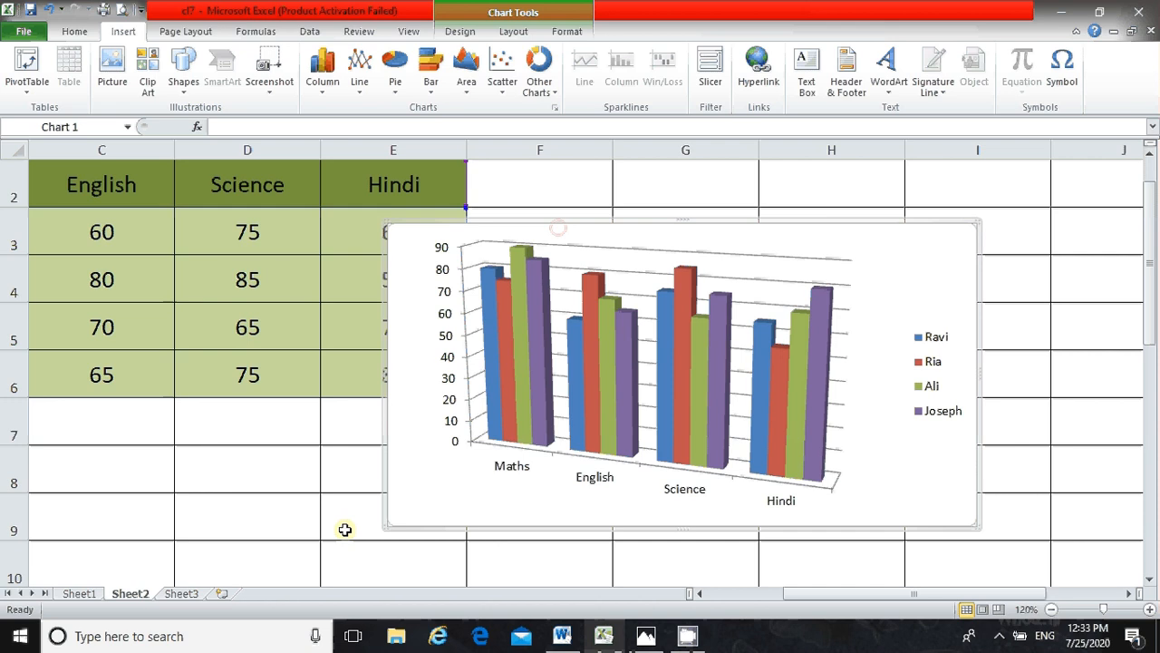
key(ctrl+Page_Up)
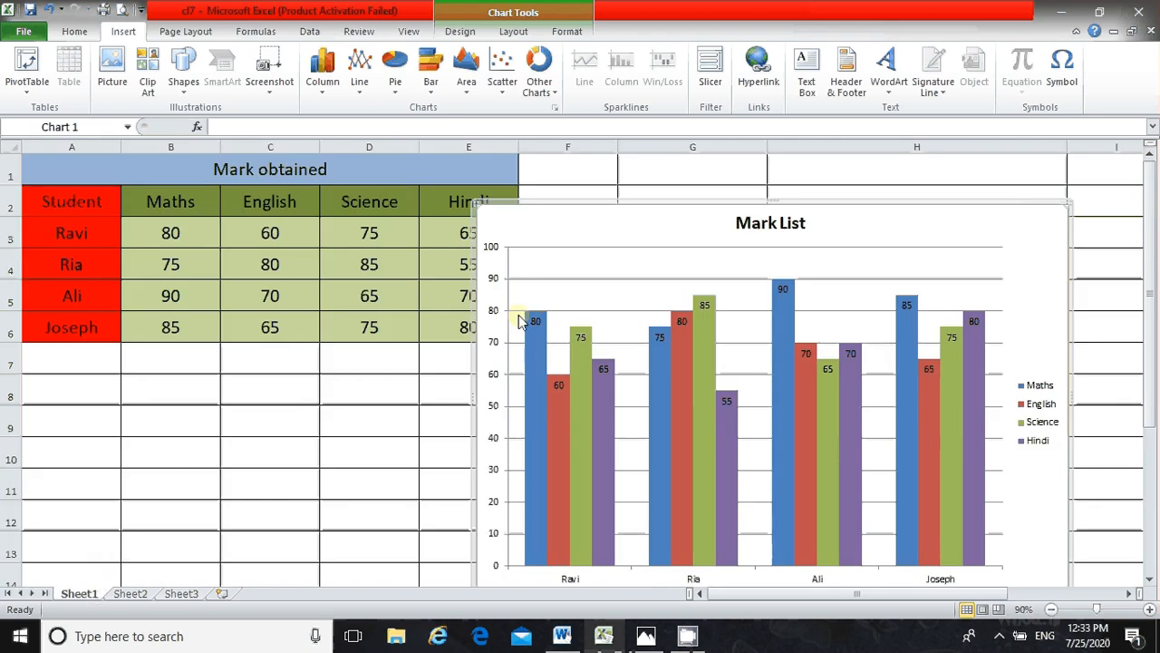
click(133, 593)
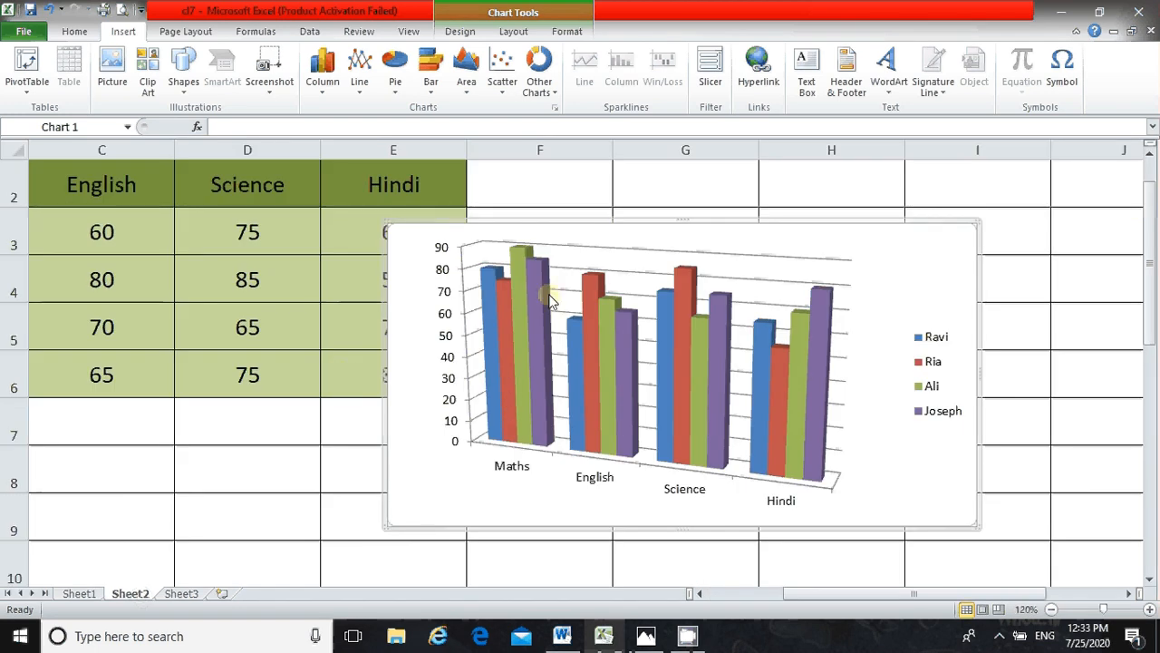
- Delete the 3-D clustered column chart from Sheet2 and select the empty cell F7 beside the marks table
key(Delete)
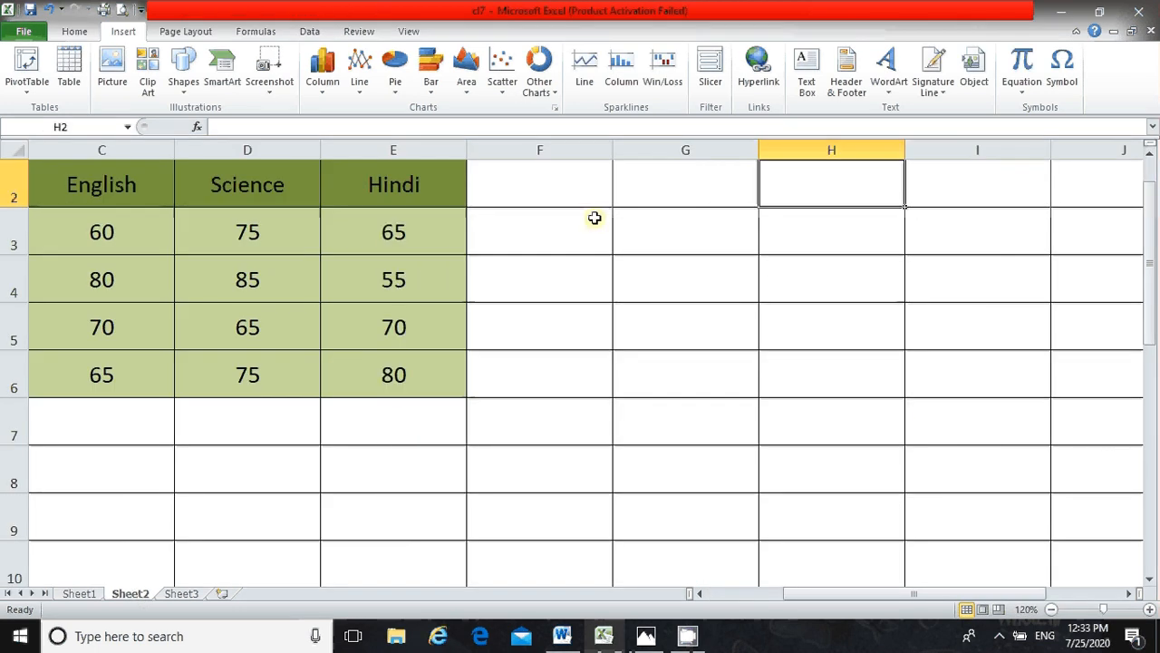
drag(915, 594, 843, 594)
scroll(820, 506, up, 1)
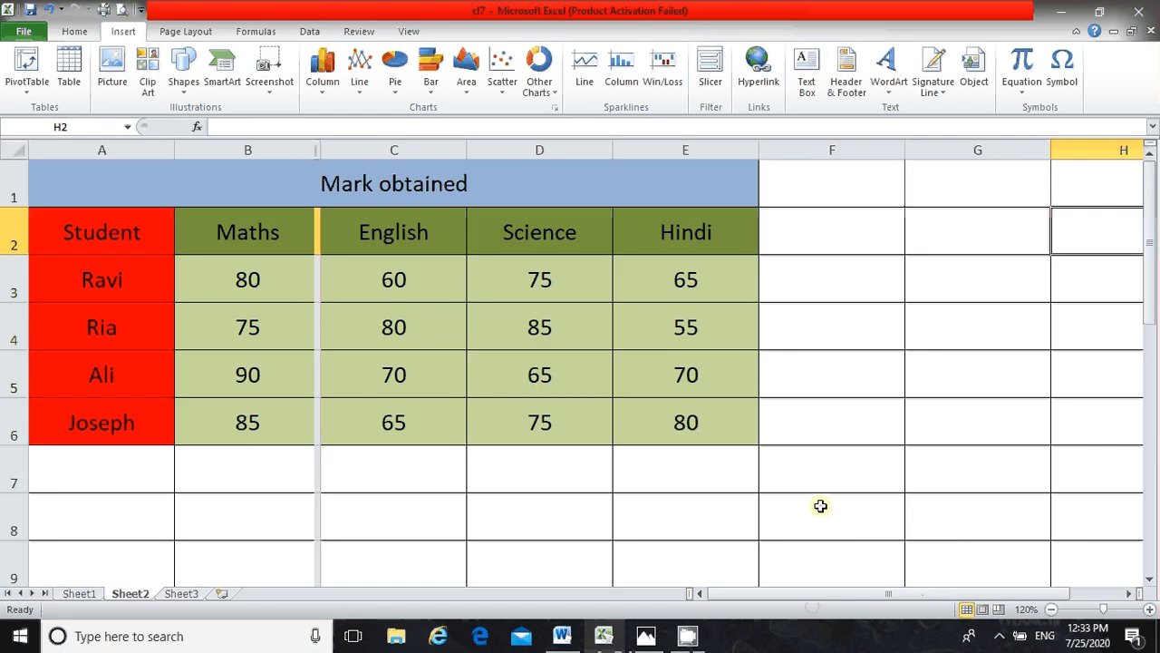
click(784, 488)
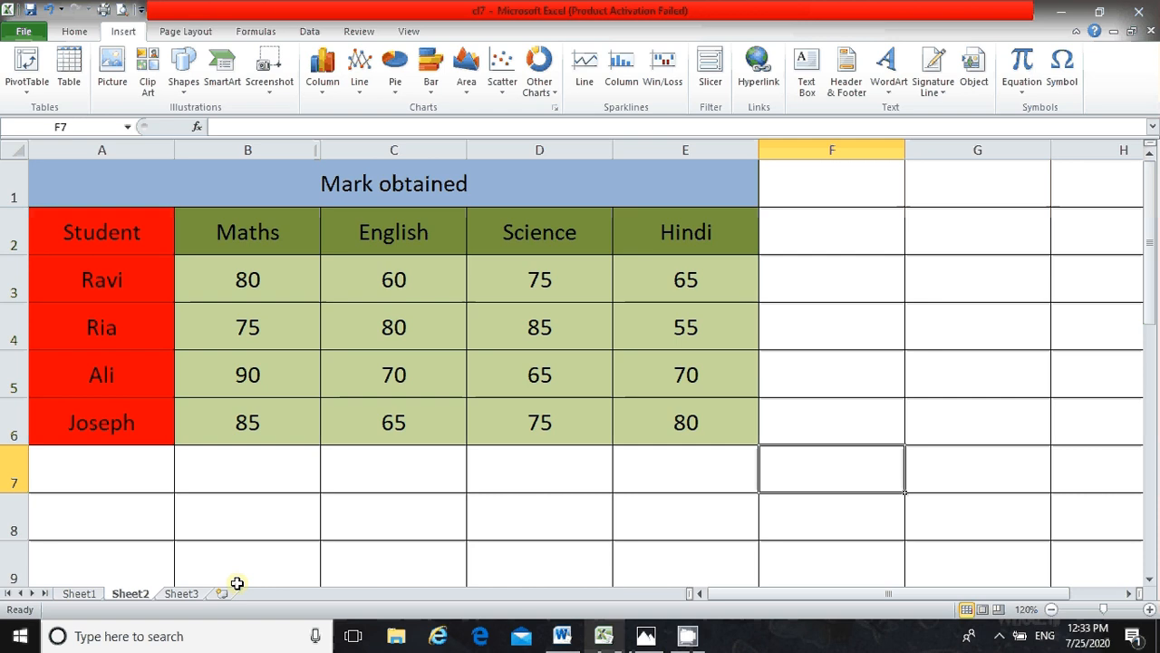
- Switch to Word to reread the chart definition and the Mark List chart, and return to Sheet2 in Excel
click(565, 638)
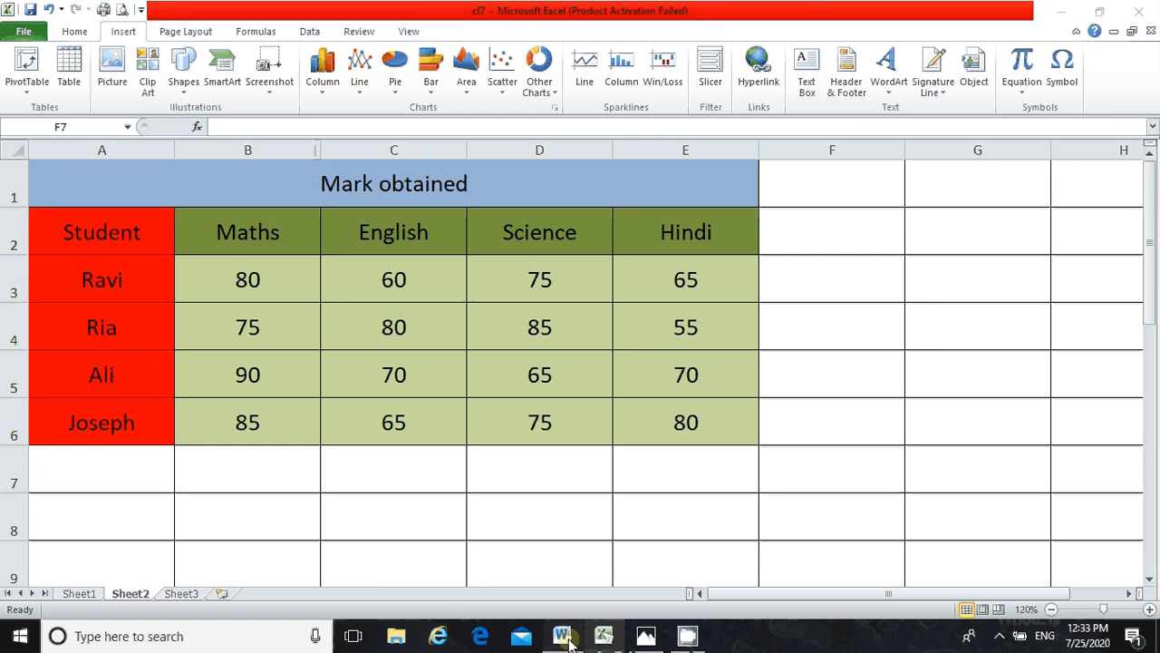
scroll(630, 470, down, 4)
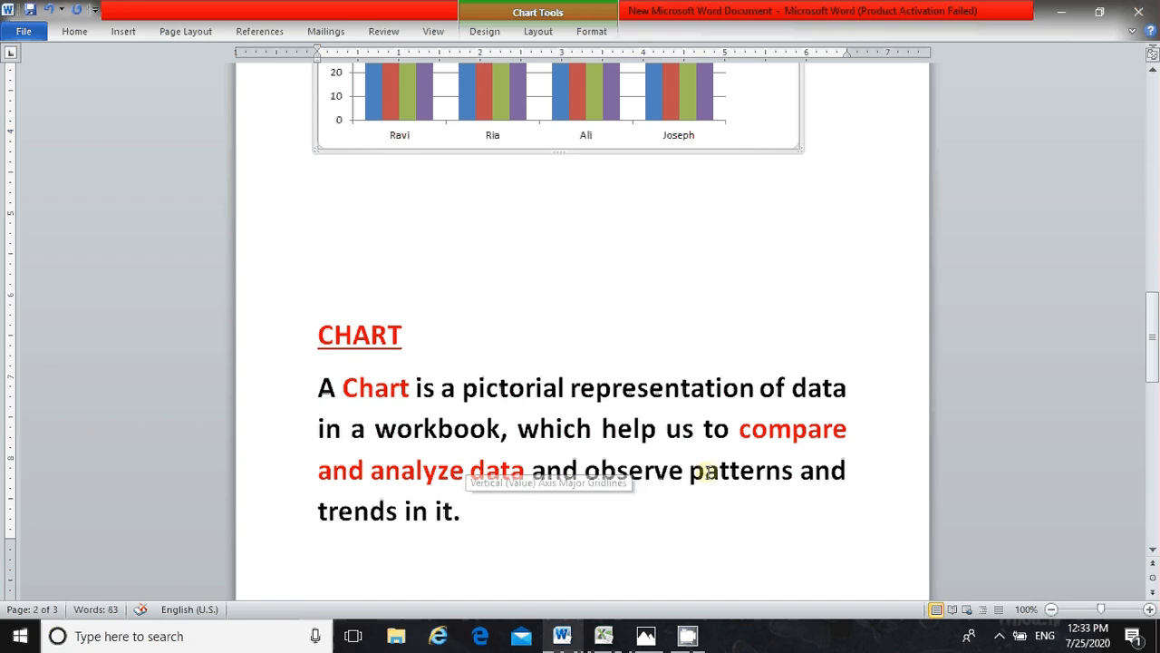
scroll(611, 505, up, 5)
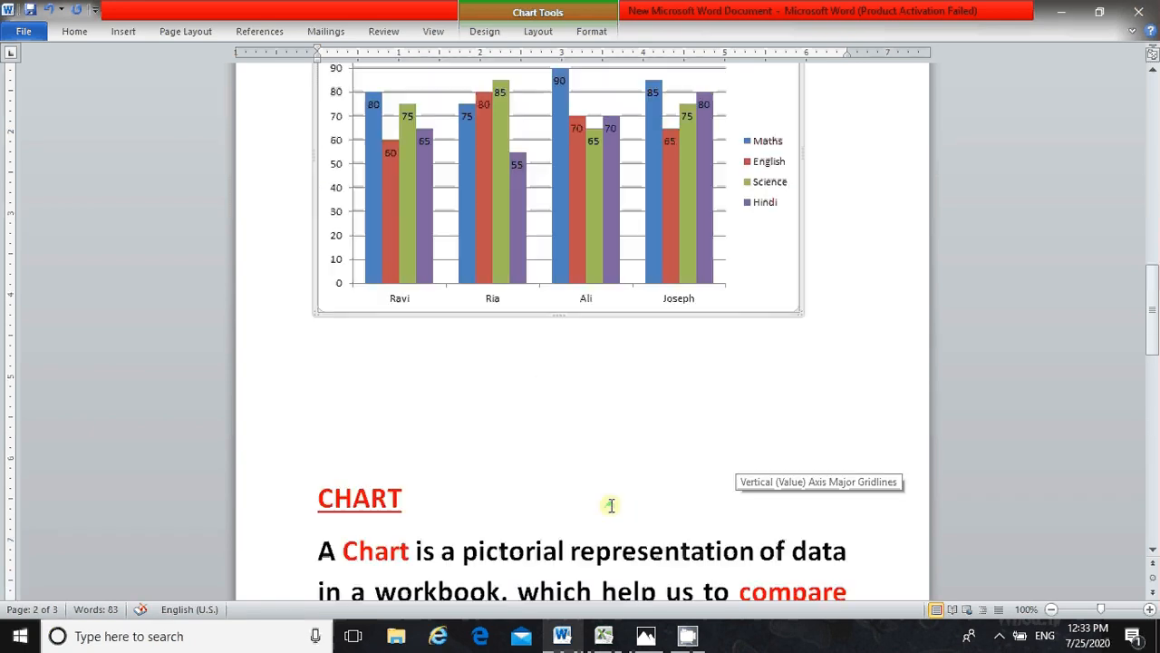
scroll(520, 575, up, 1)
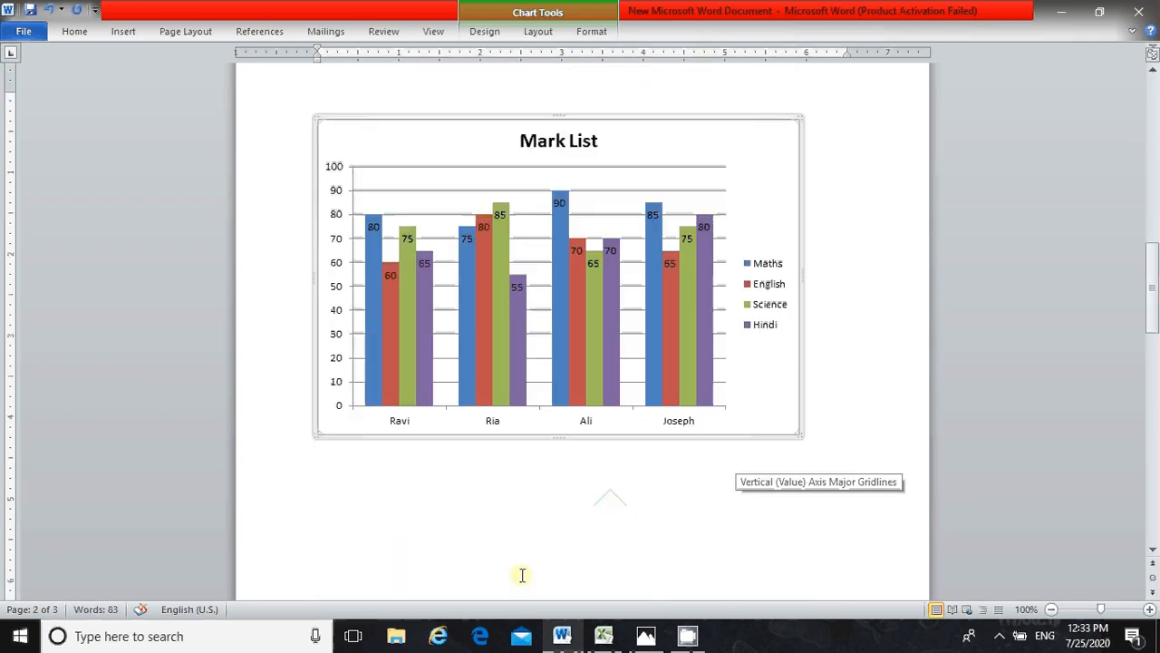
click(601, 638)
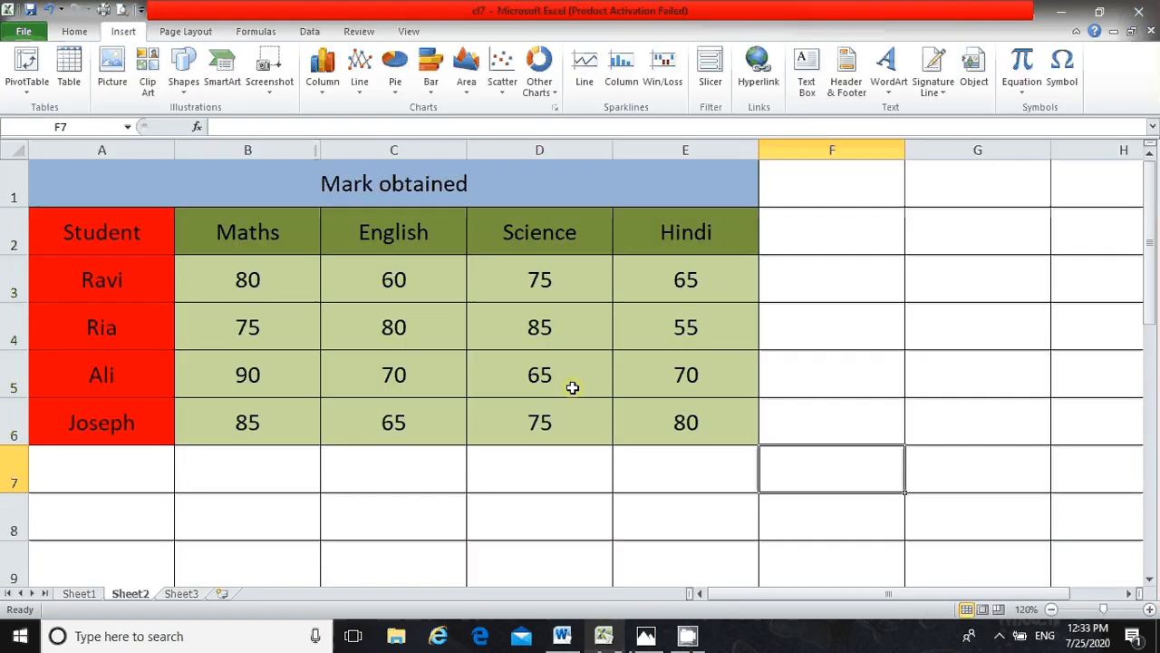
- Insert a 2-D clustered column chart from the student marks in A2:E6 on Sheet2 and shift it toward columns D to G
click(826, 356)
drag(160, 226, 671, 422)
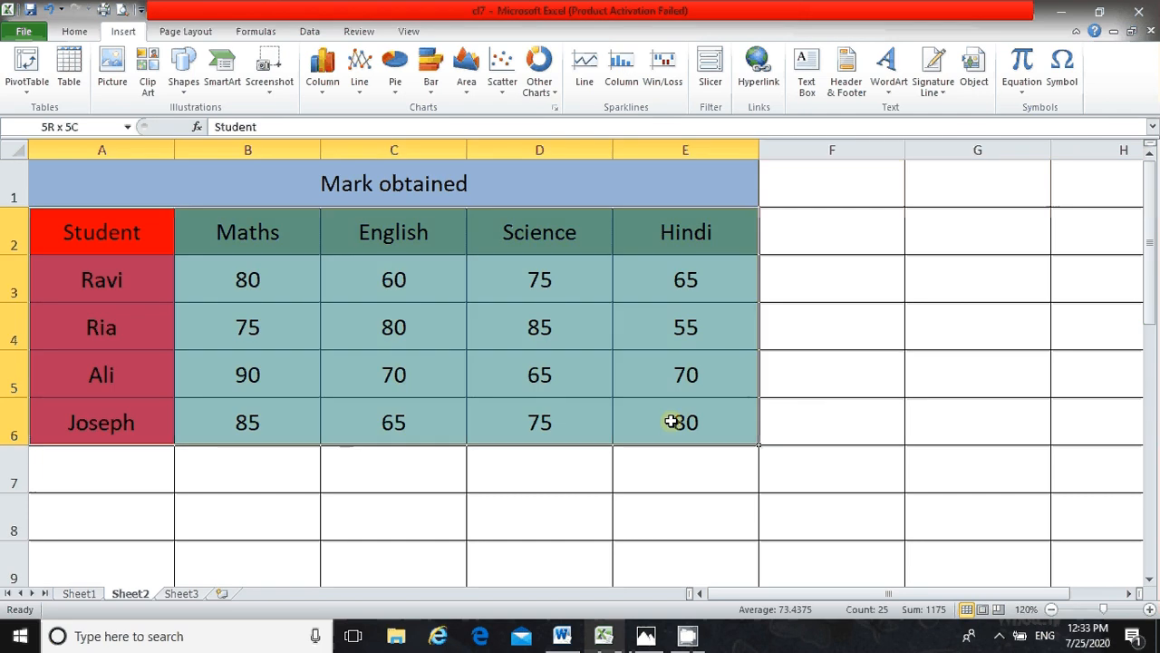
click(670, 421)
drag(82, 230, 661, 409)
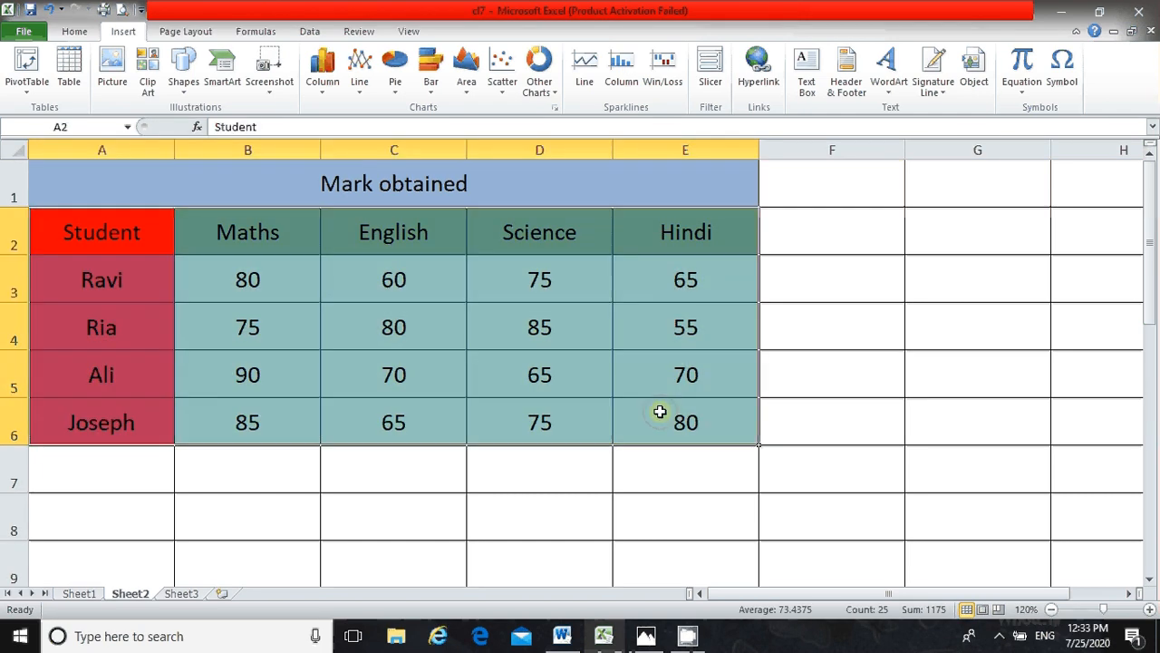
click(661, 409)
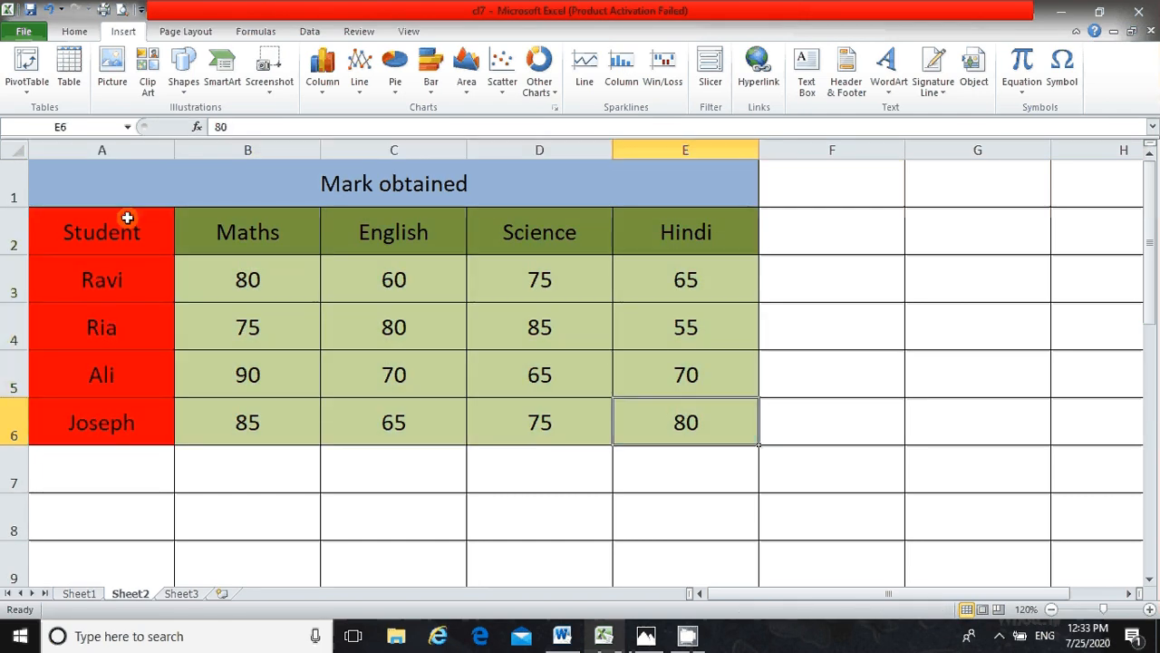
drag(128, 218, 679, 407)
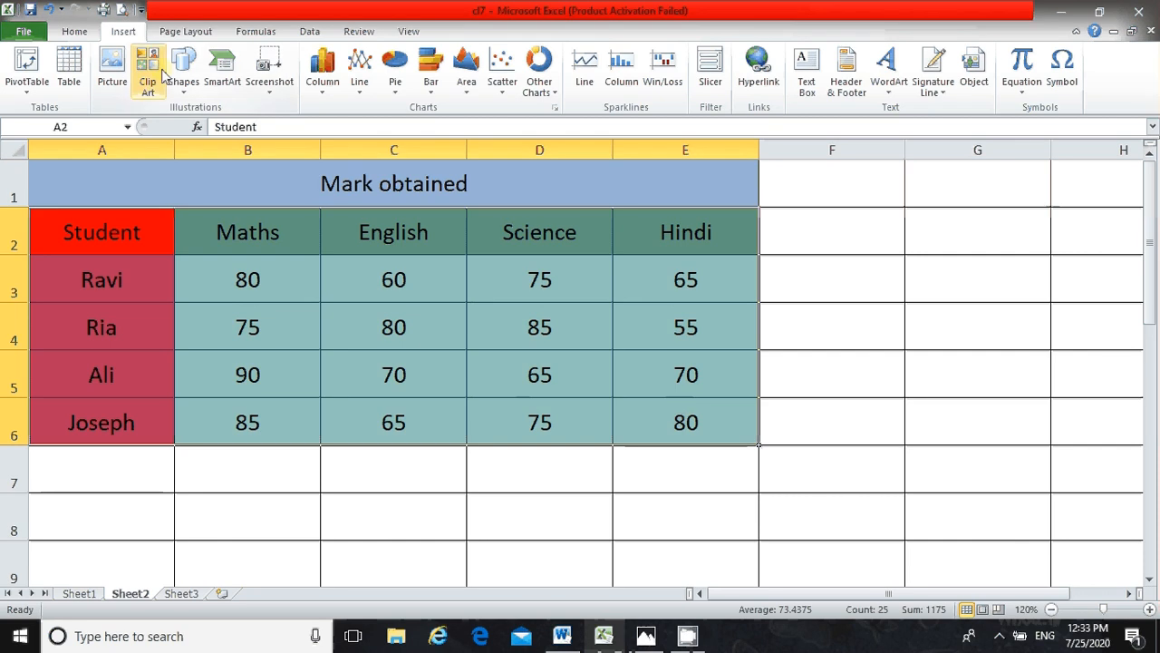
click(324, 76)
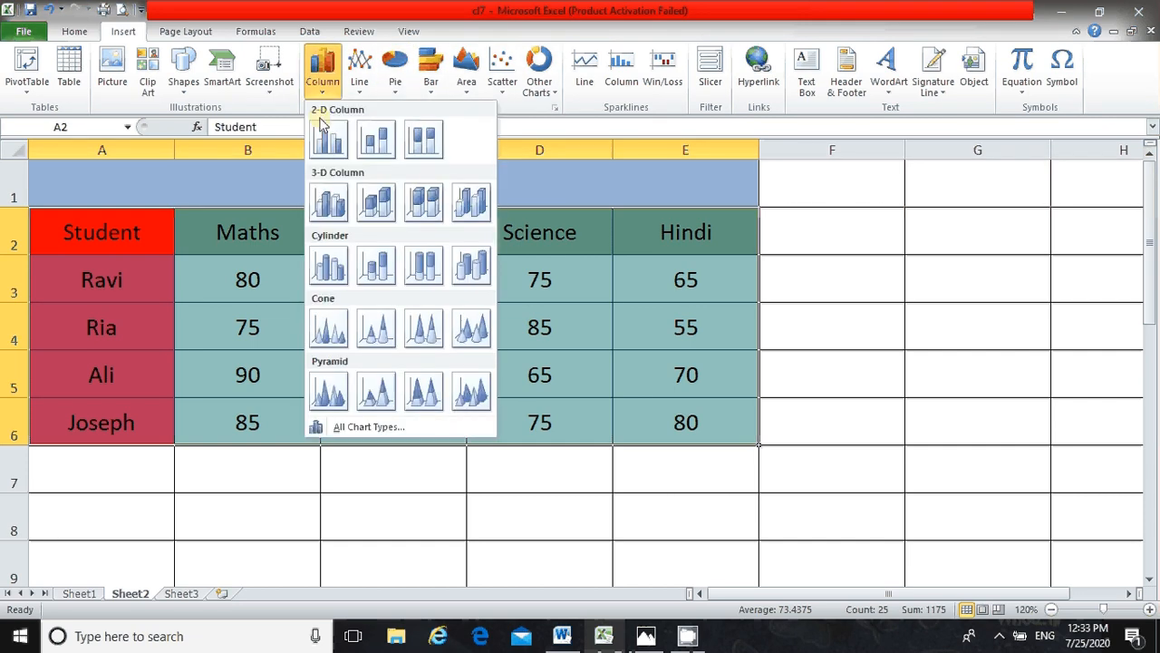
click(328, 138)
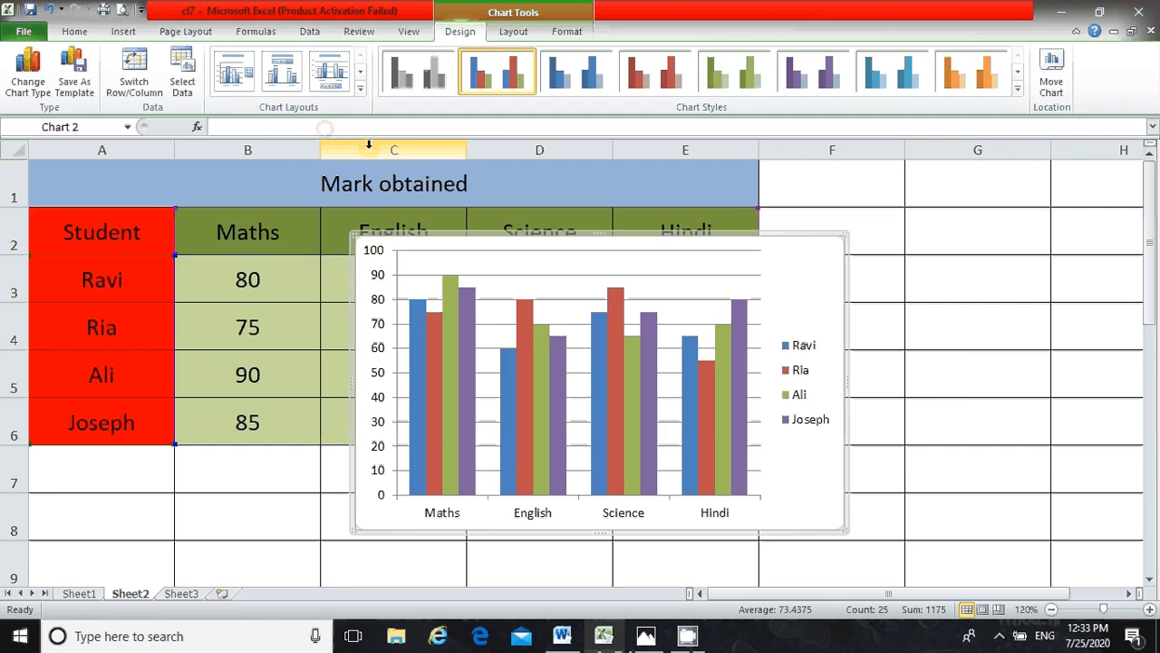
drag(549, 243, 689, 235)
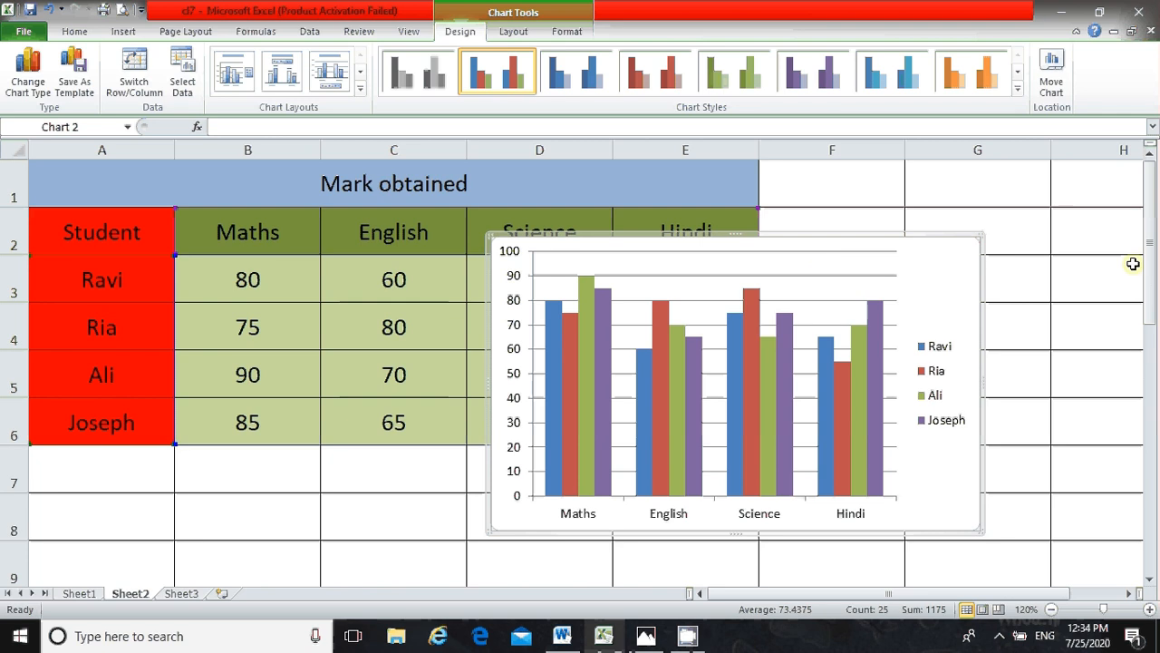
- Delete the 2-D clustered column chart from Sheet2
click(993, 243)
click(972, 243)
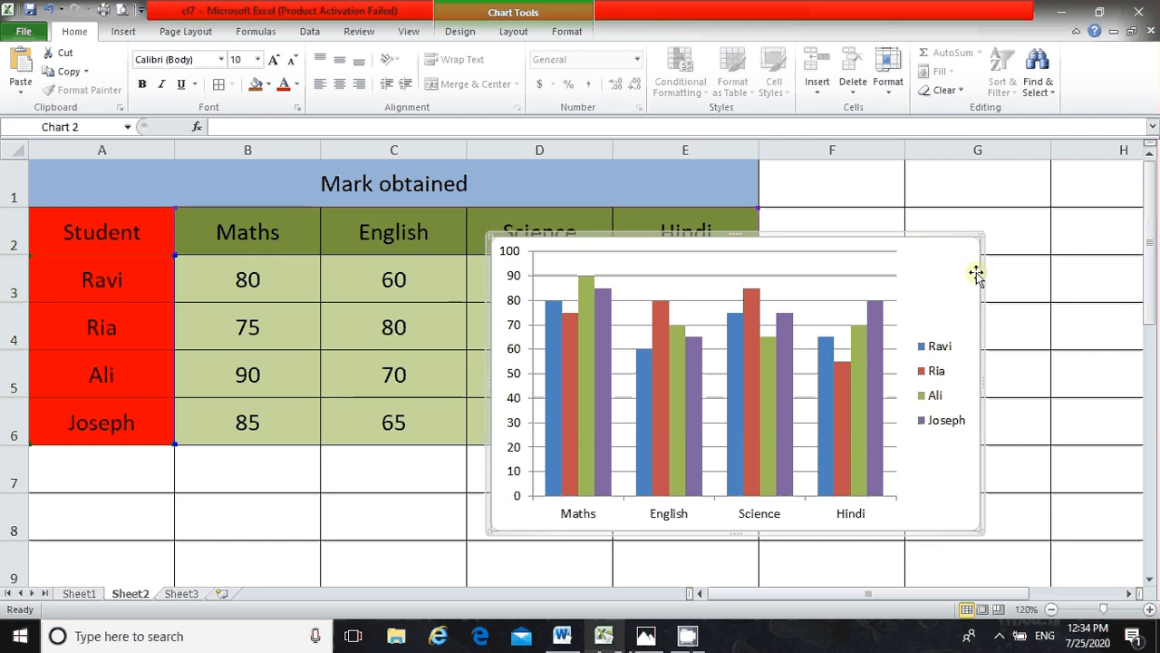
key(Delete)
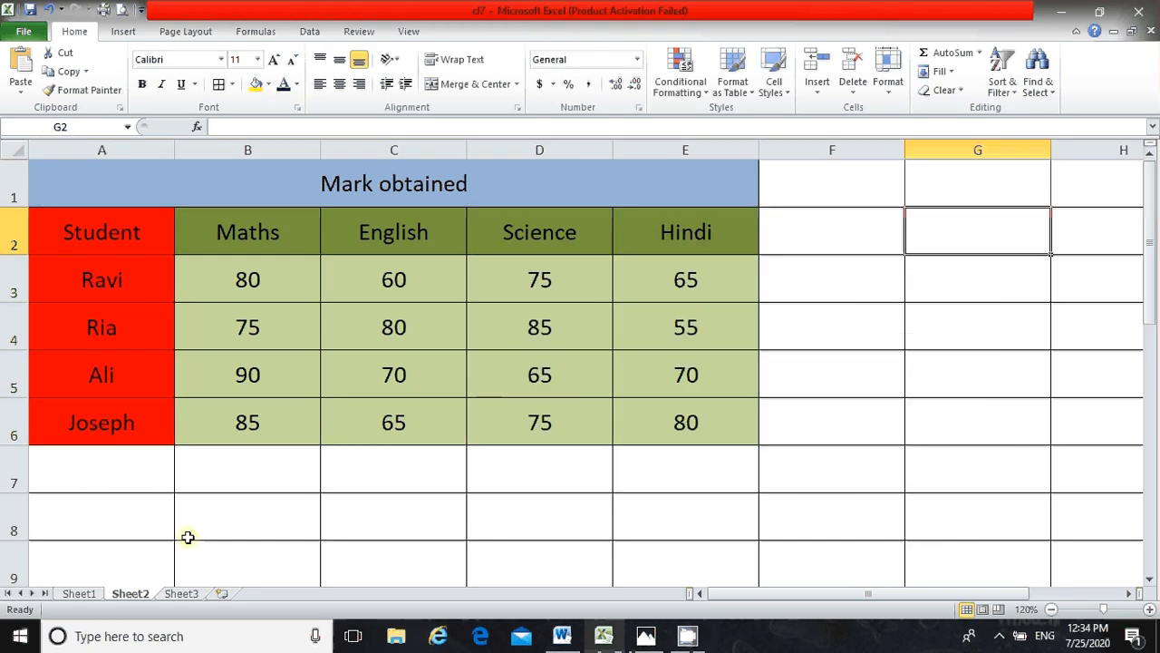
- Copy the COMPONENTS list in A1:A11 of Sheet3 to H1 on Sheet1, moving the Mark List chart over to column A
click(179, 593)
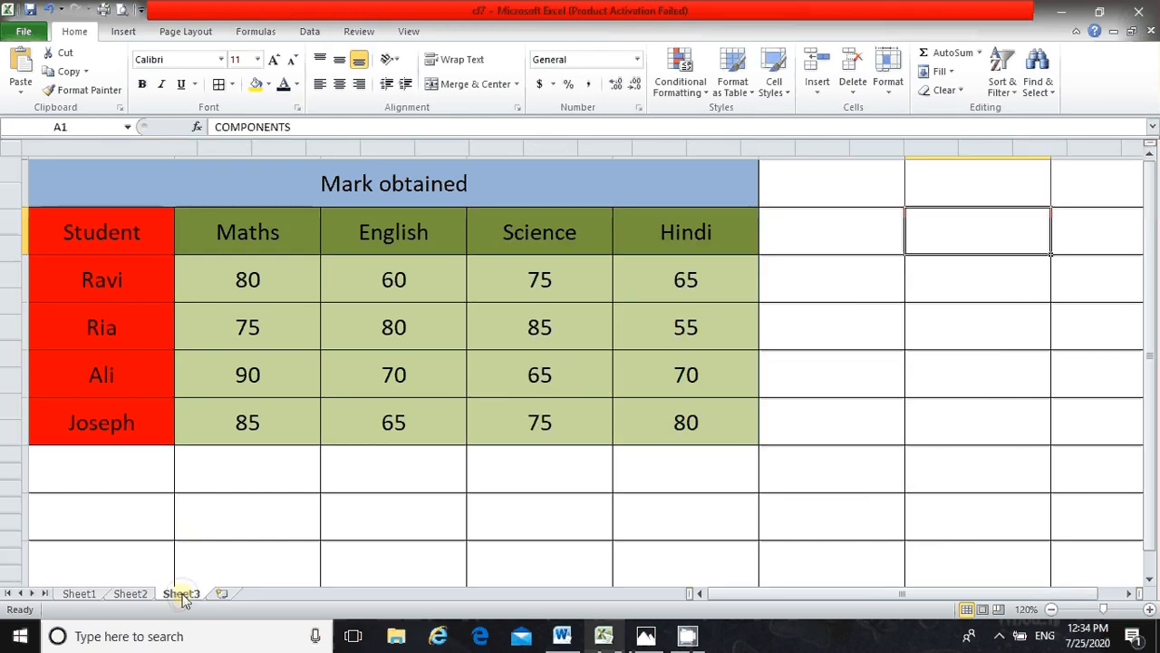
key(ctrl+c)
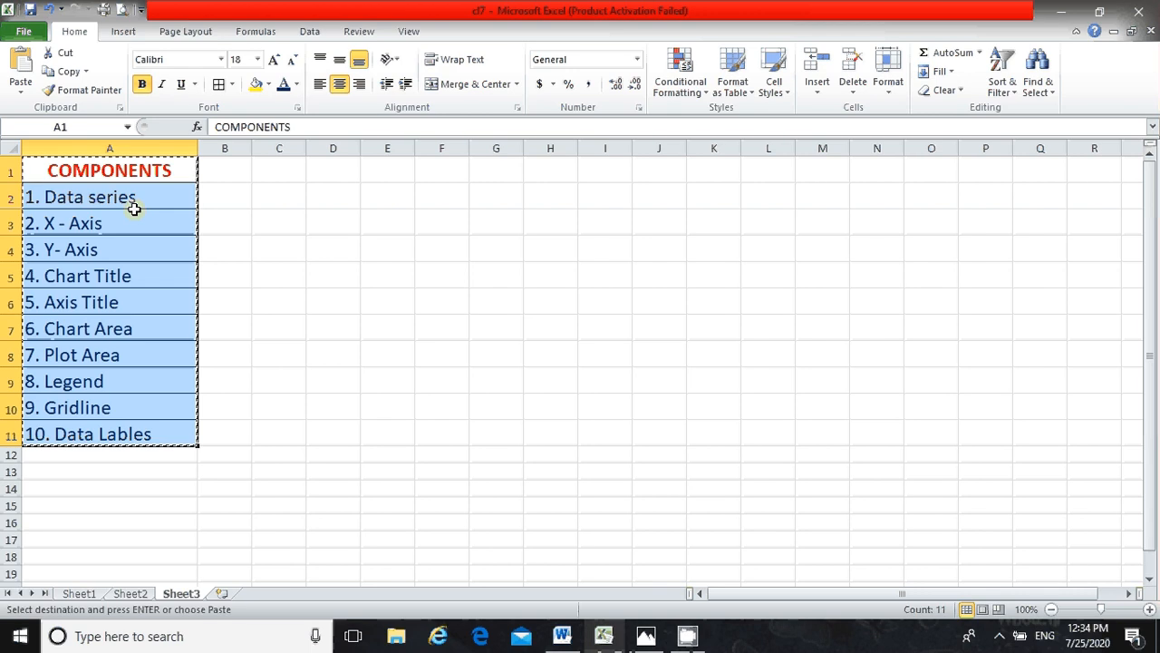
click(79, 595)
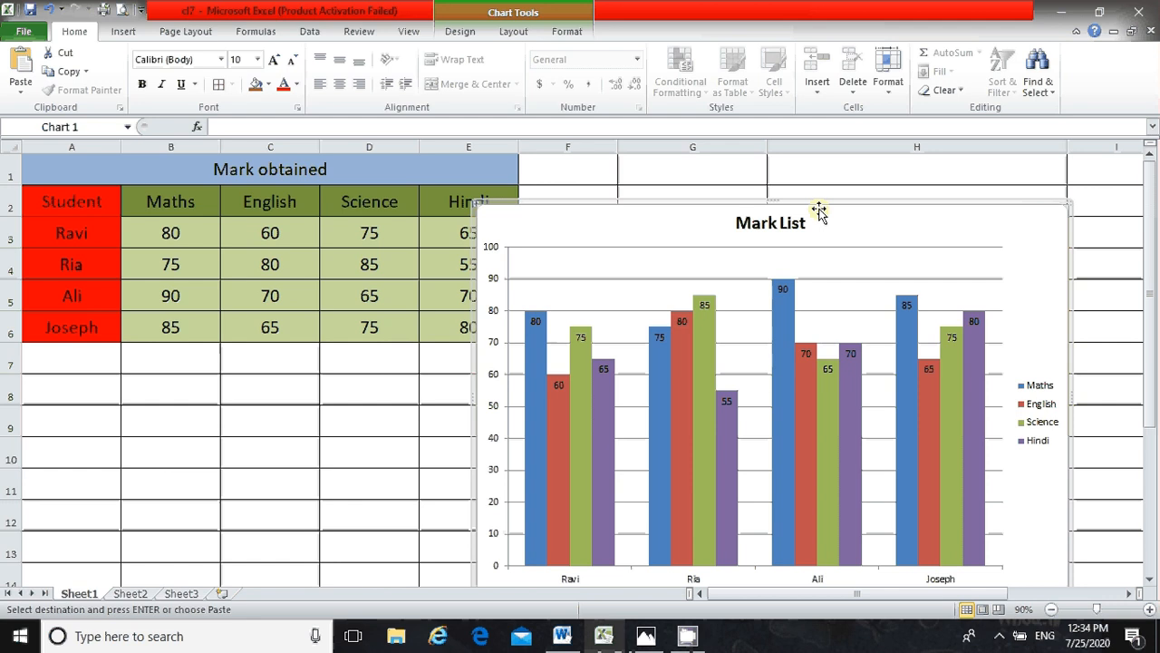
drag(819, 211, 357, 210)
click(879, 177)
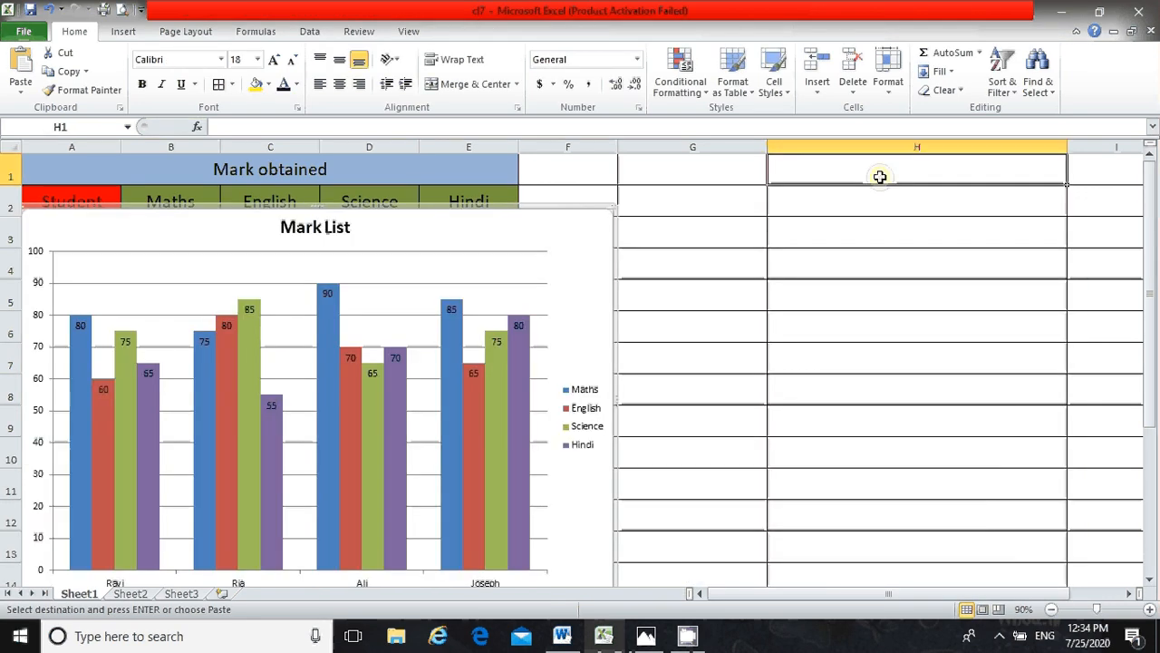
key(ctrl+v)
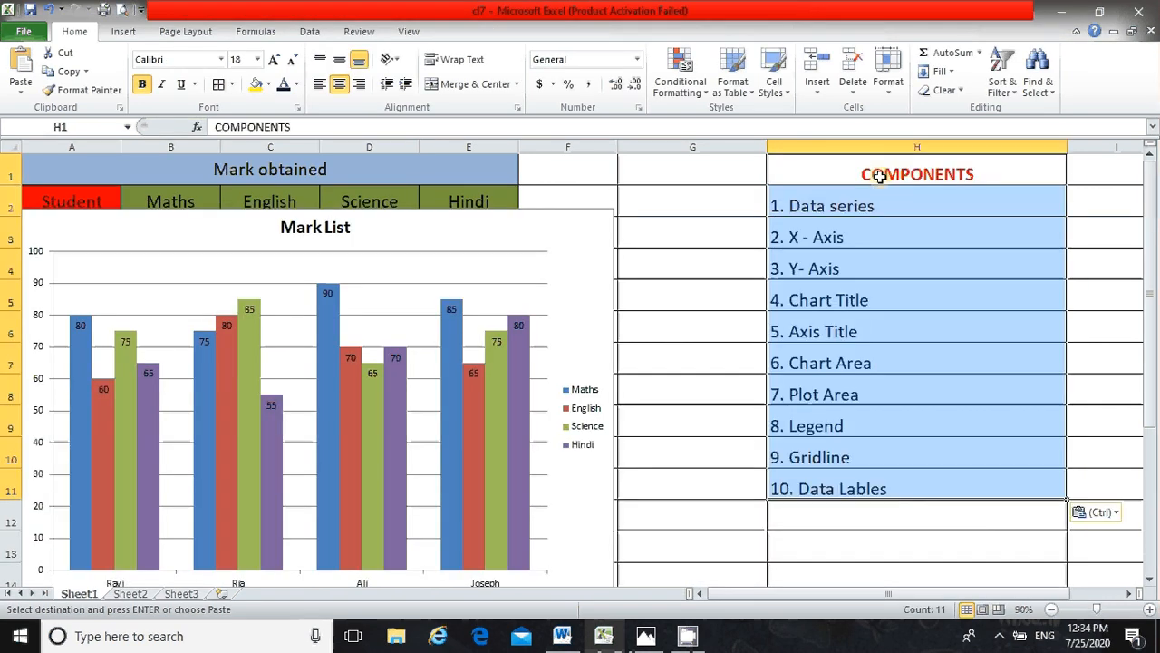
- Shrink the Mark List chart on Sheet1 and place it across columns C to G, from row 4 to row 12
click(573, 223)
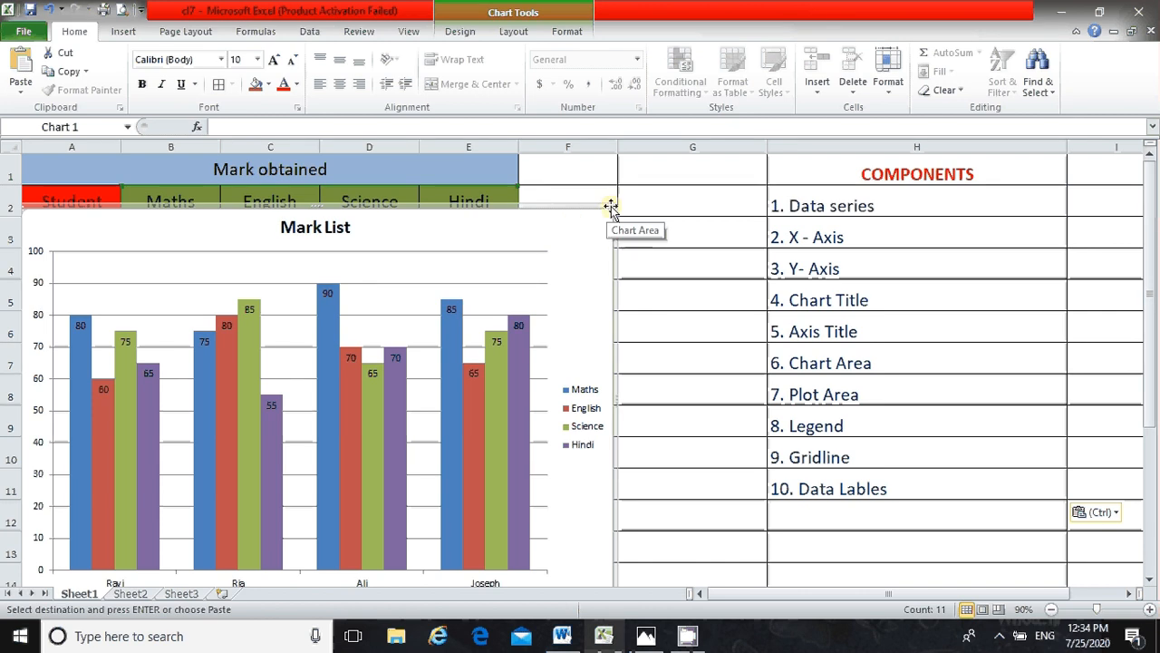
drag(611, 207, 622, 264)
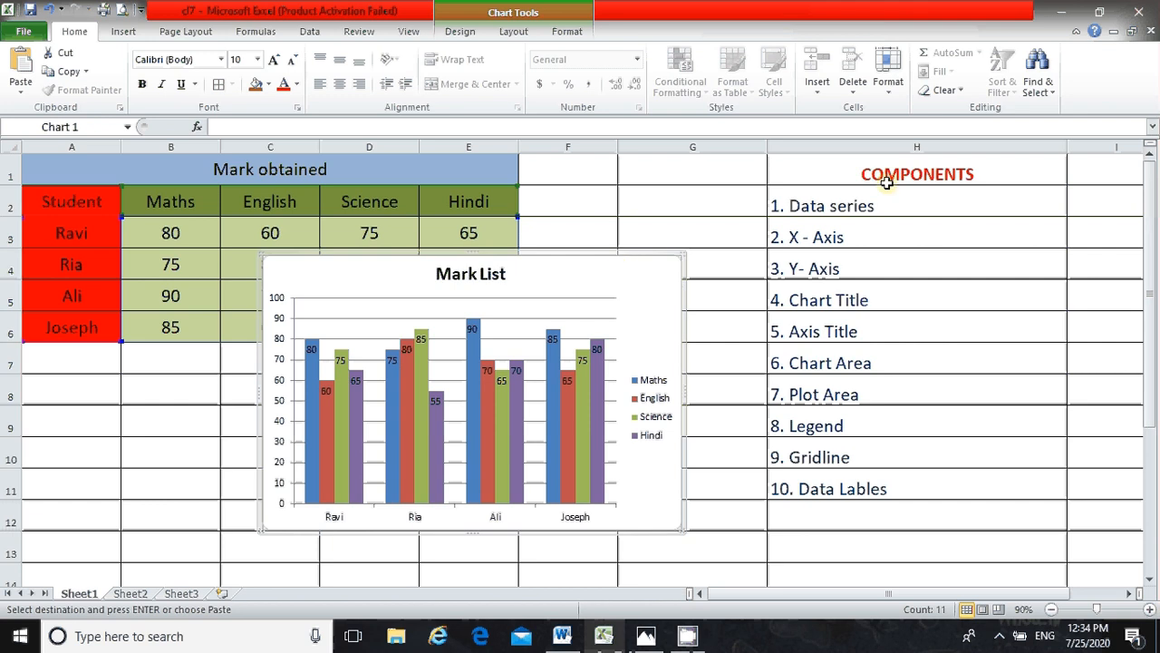
key(Escape)
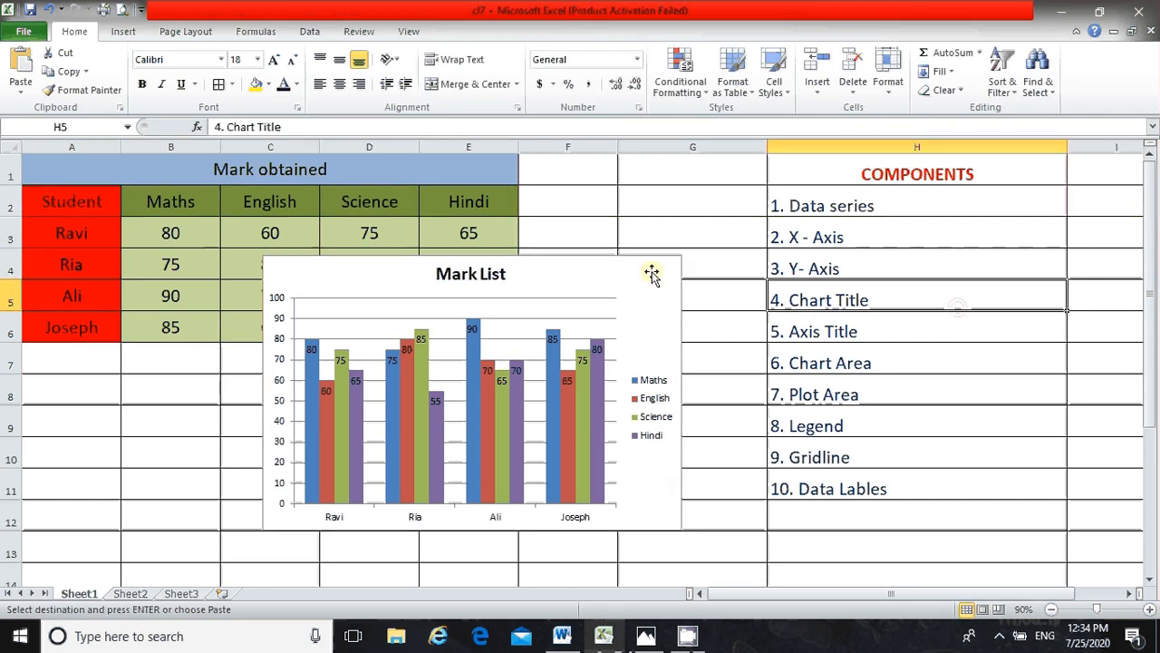
- Move the Mark List chart below the marks table on Sheet1 and highlight the table range A1:E6 as the data series
click(652, 270)
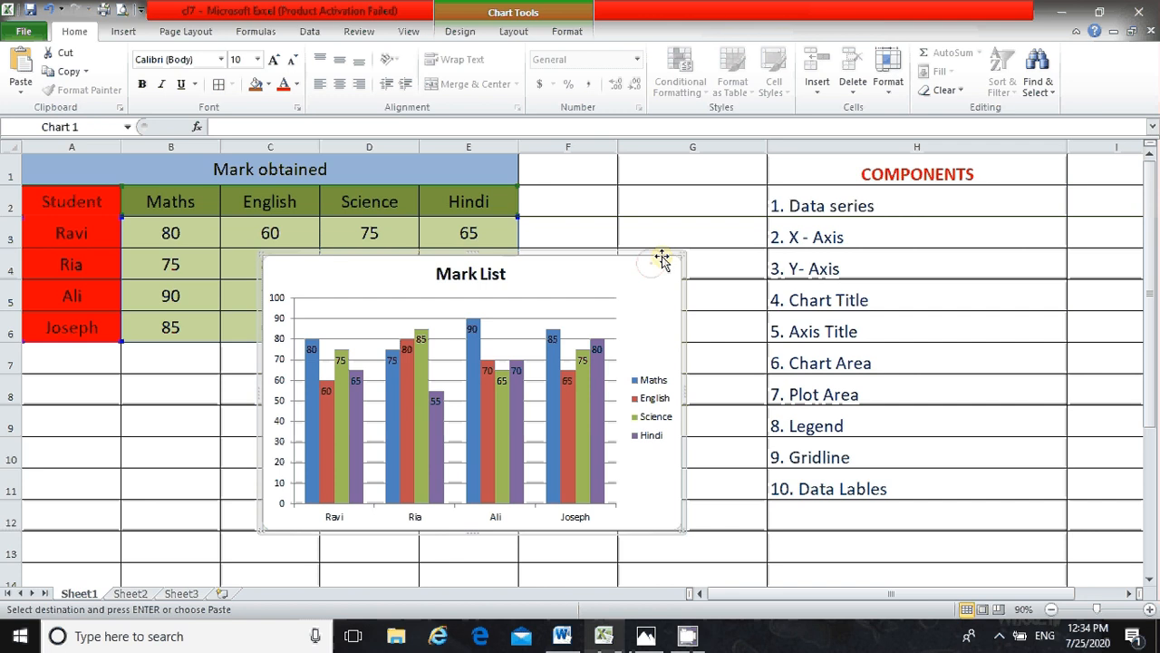
drag(663, 260, 687, 296)
click(877, 208)
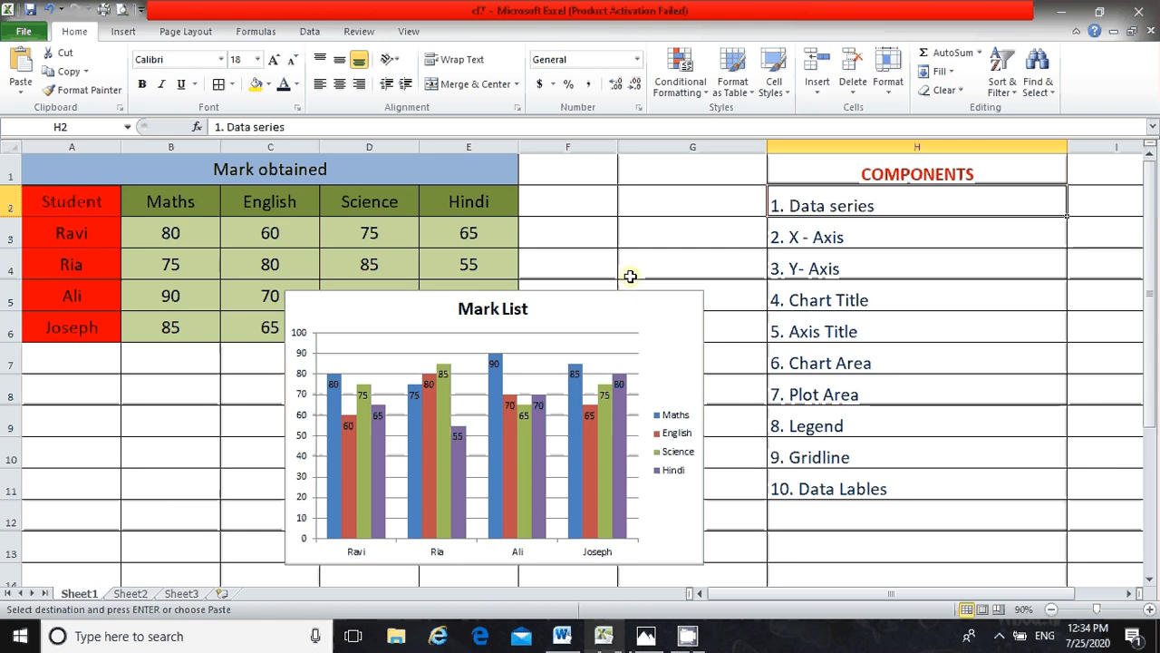
drag(272, 168, 164, 317)
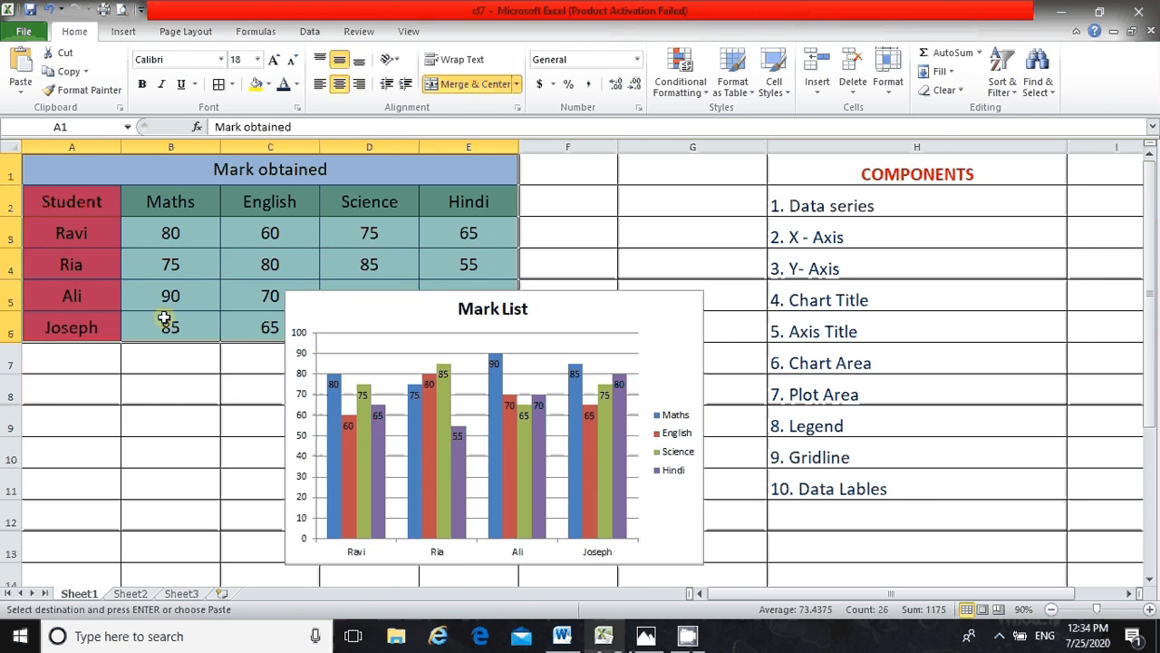
drag(595, 294, 681, 403)
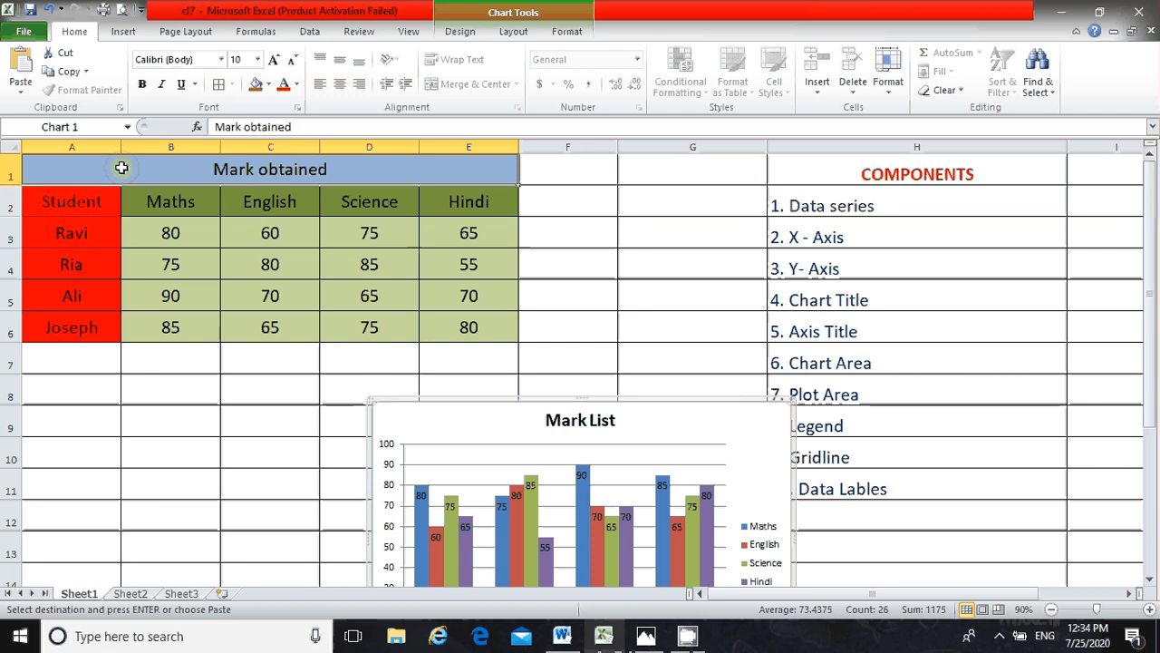
drag(121, 169, 212, 304)
click(163, 409)
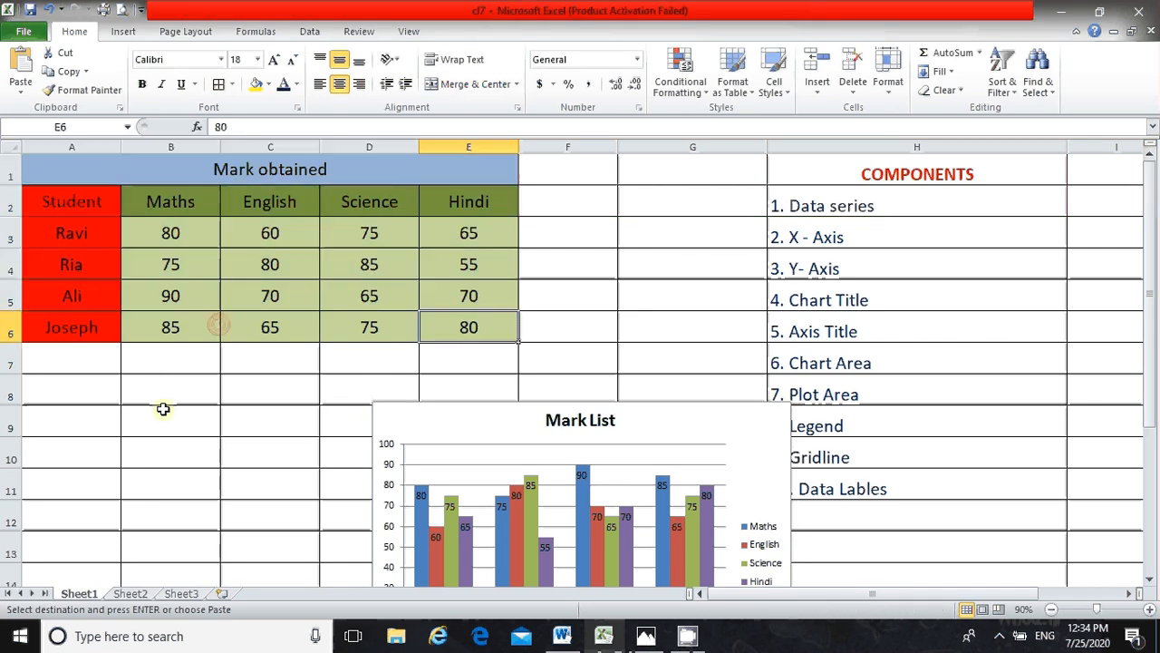
click(138, 453)
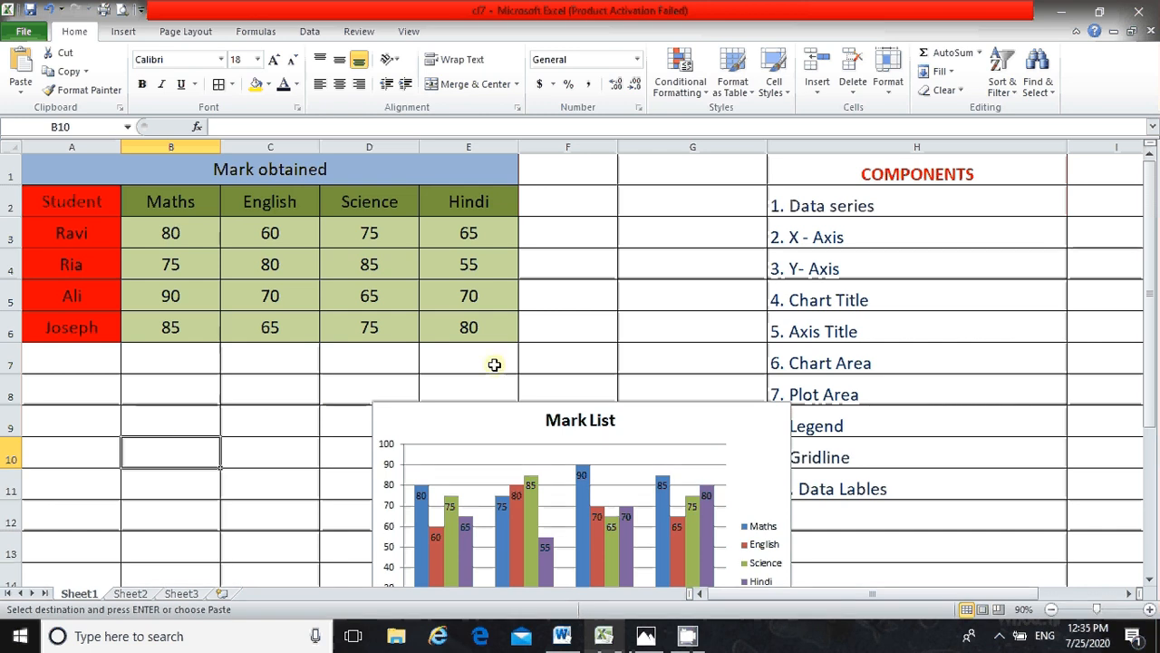
- Move the Mark List chart back up so that it sits across columns E to H, from row 5 to row 13
click(543, 399)
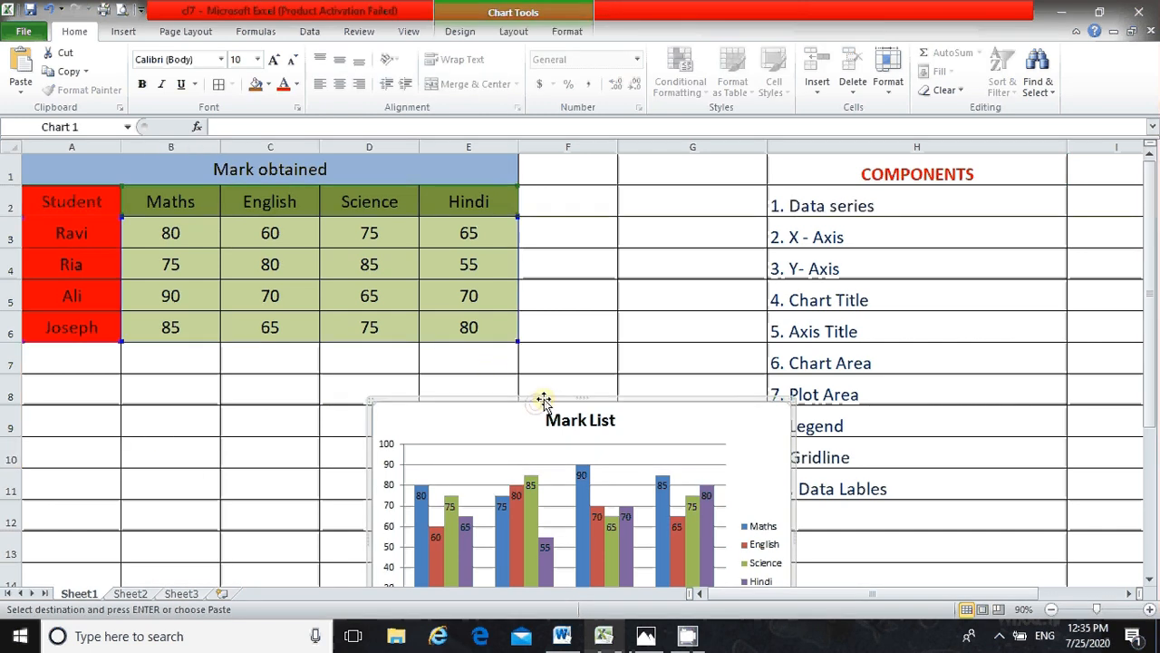
drag(543, 400, 550, 367)
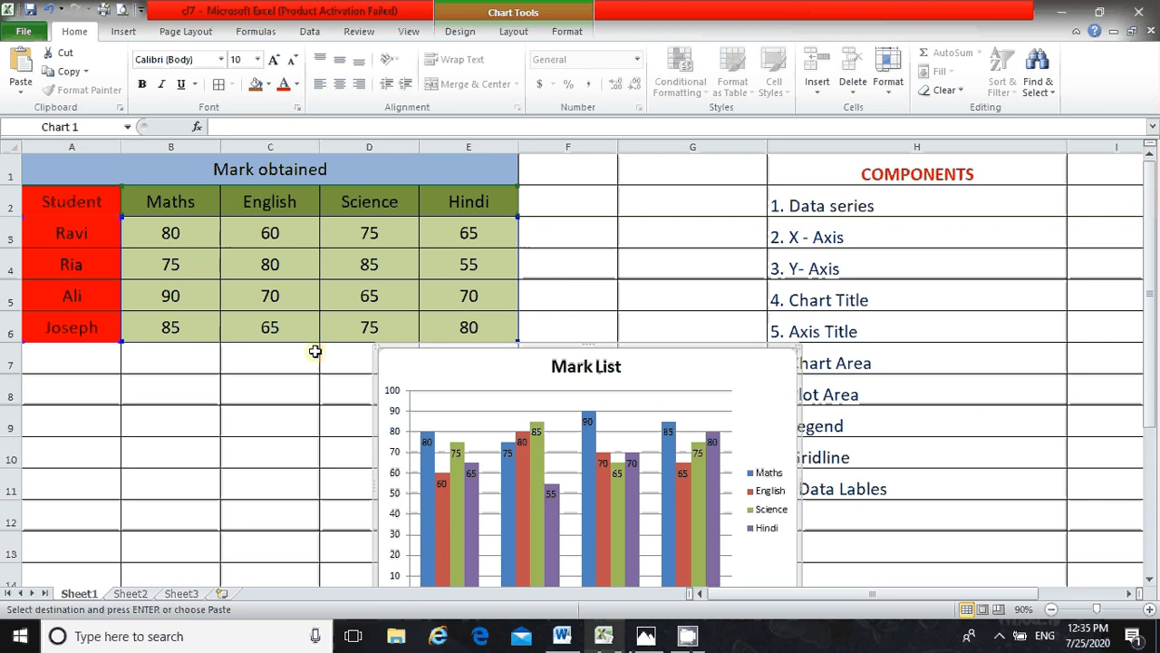
click(619, 270)
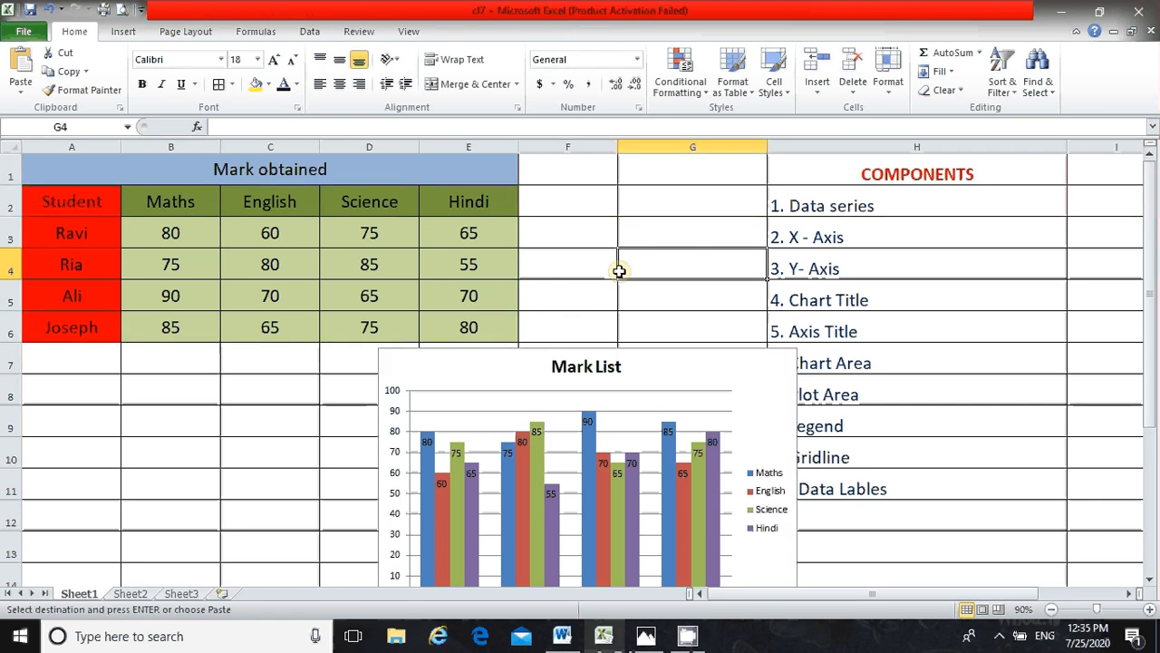
click(653, 354)
drag(652, 354, 689, 291)
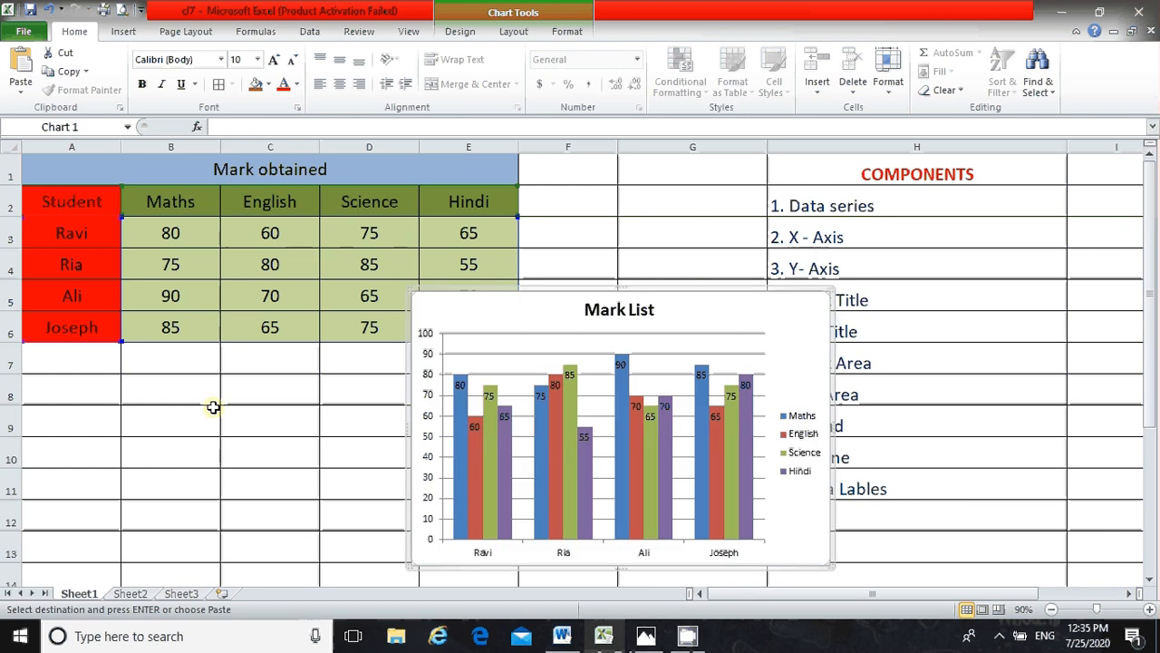
- Set the first student's Maths mark in B3 to 90
click(212, 407)
click(171, 235)
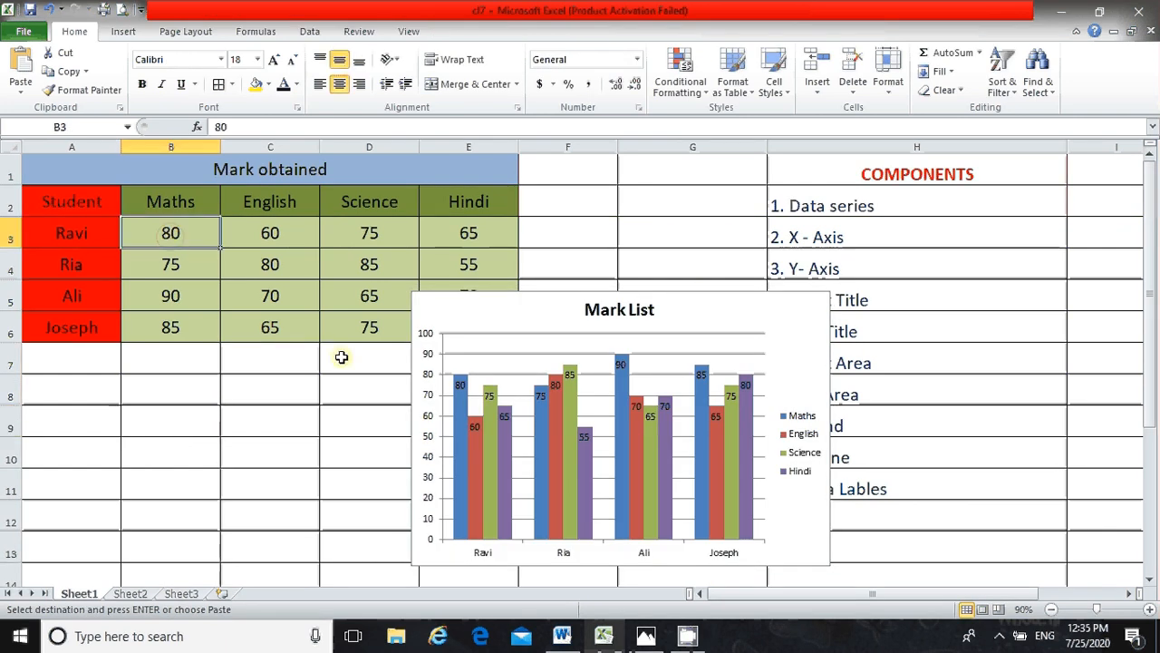
text(9)
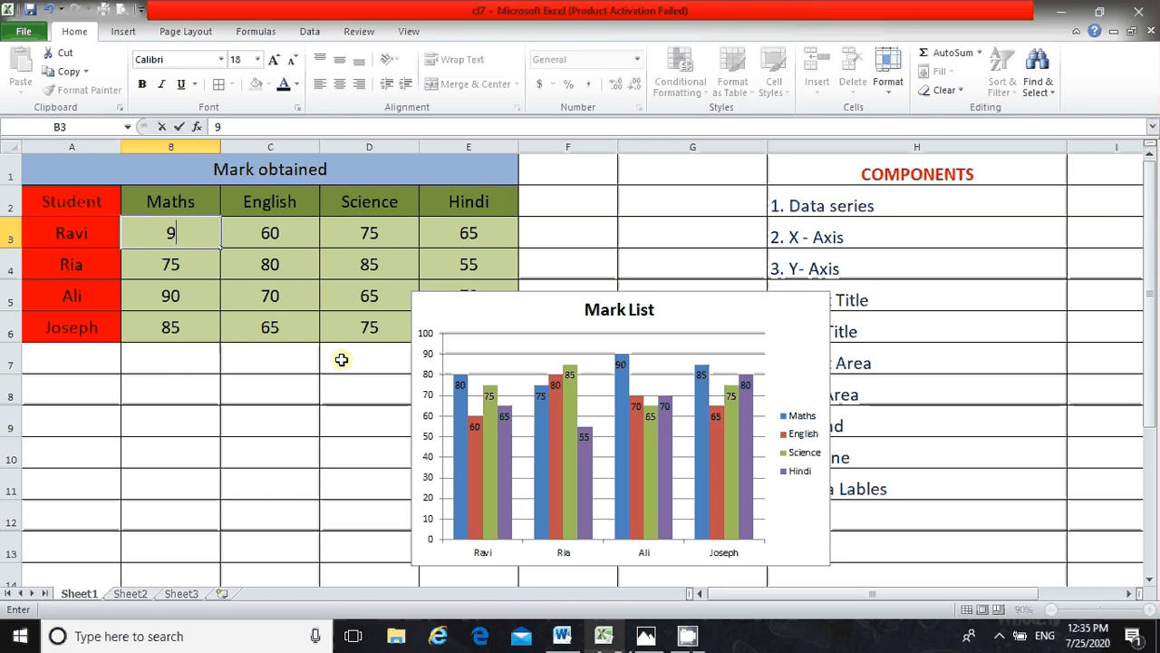
text(0)
key(Return)
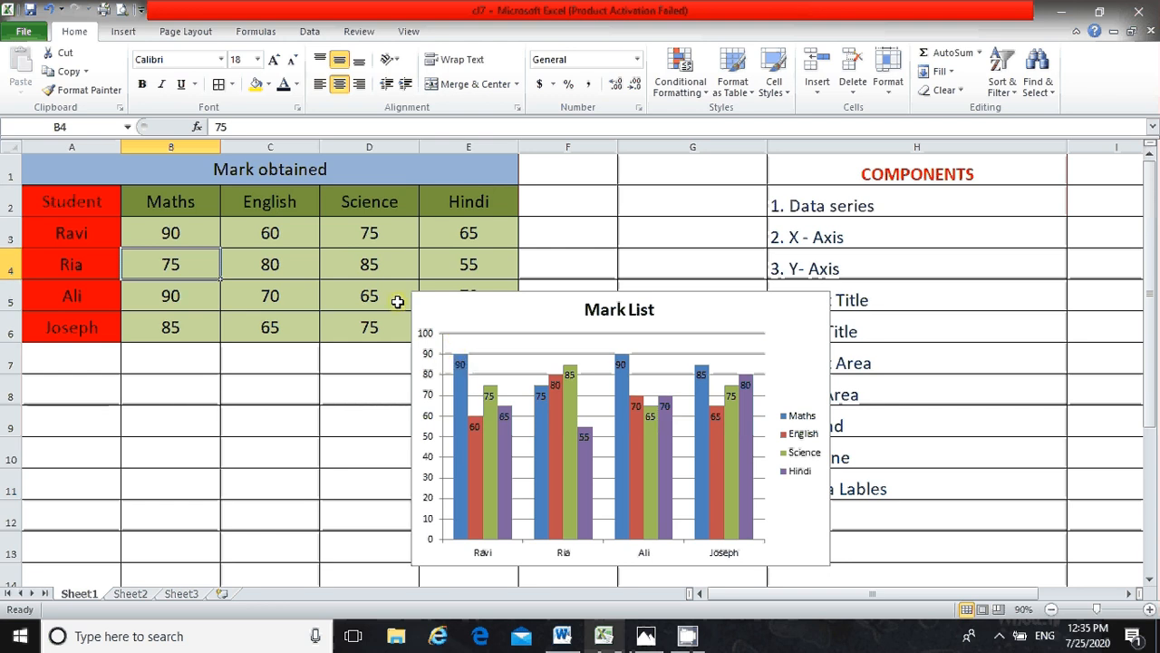
- Try a Maths mark of 100 for the last student in B6 and undo the change
click(195, 327)
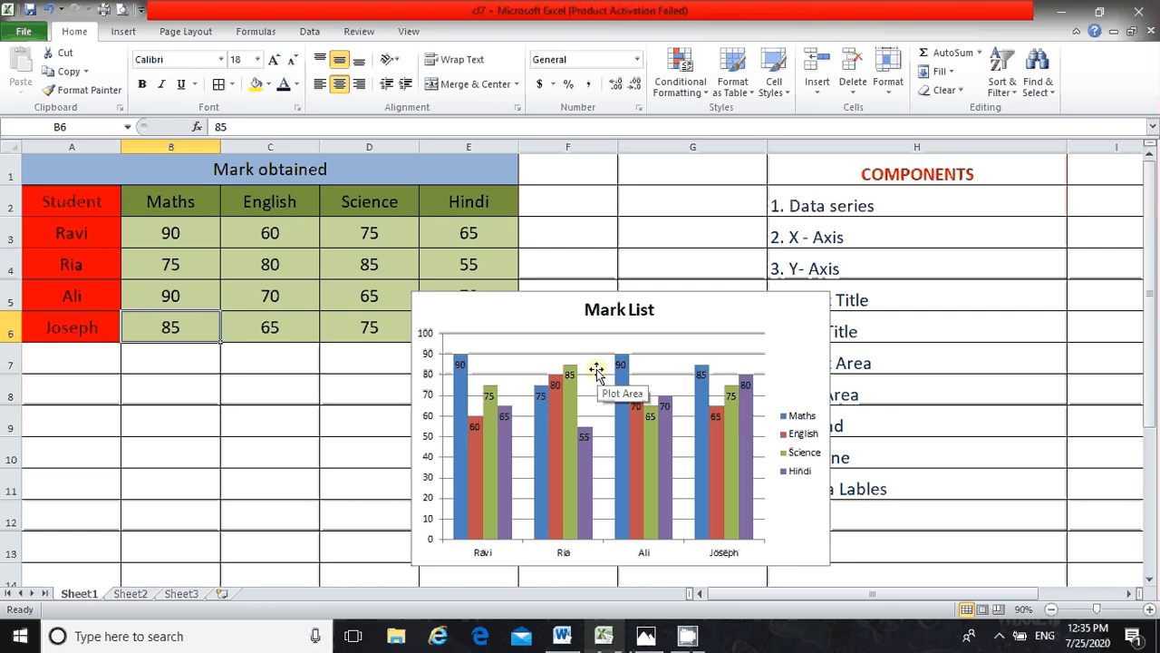
text(100)
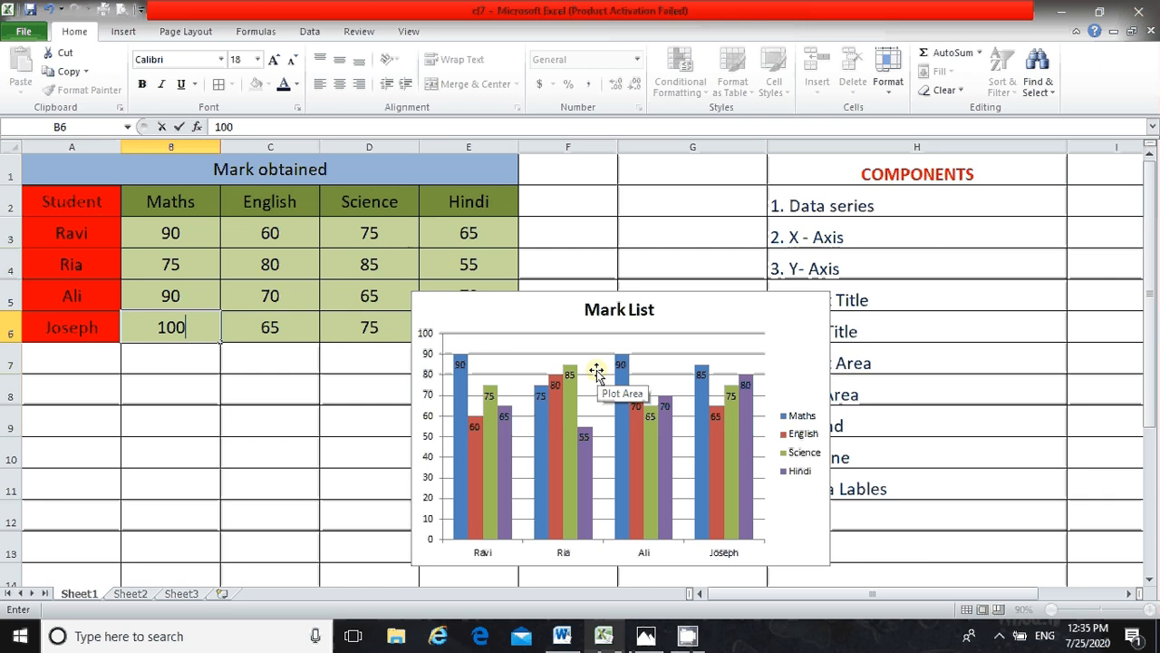
key(Return)
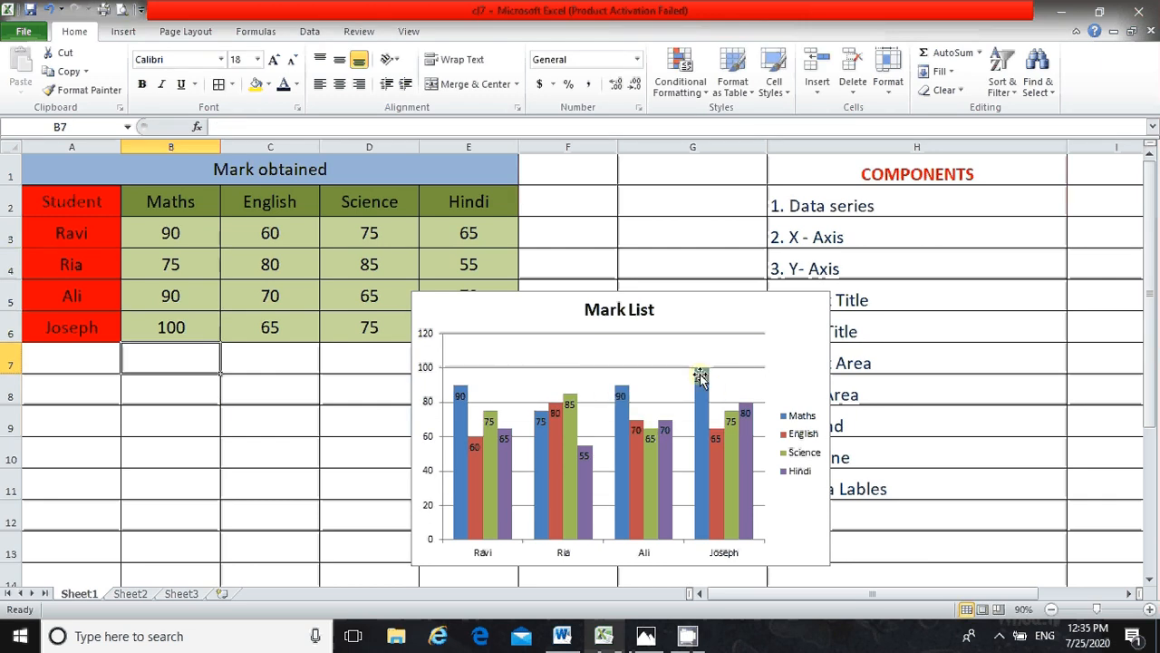
key(ctrl+z)
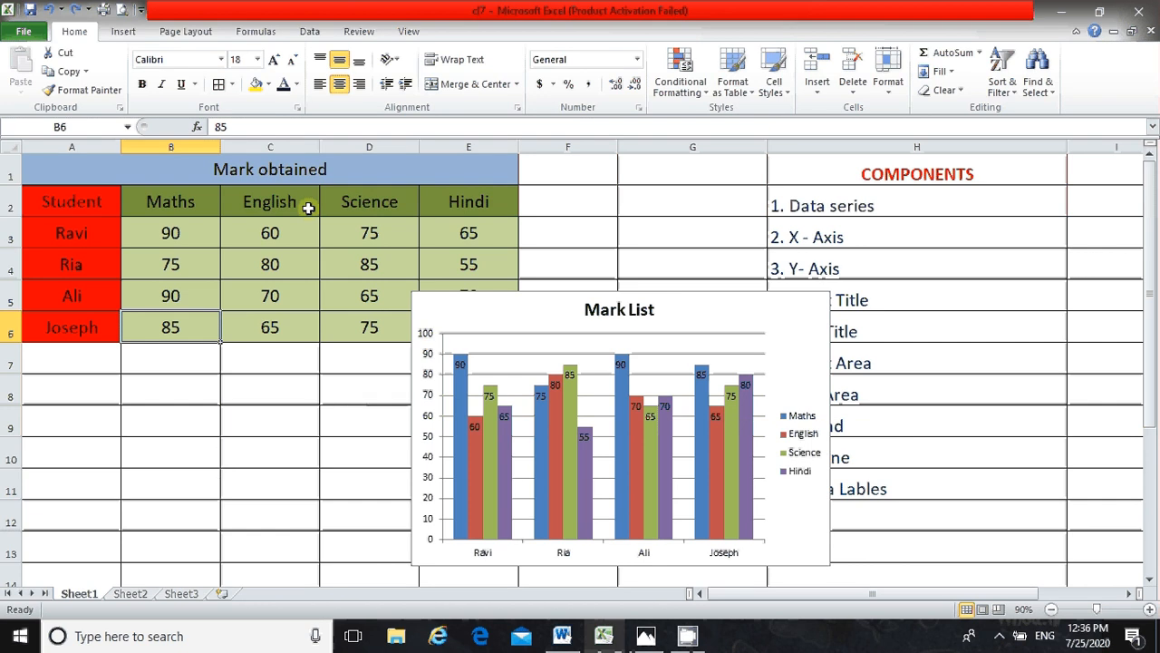
- Append a second name to the third student's name in A5
click(109, 295)
double_click(111, 295)
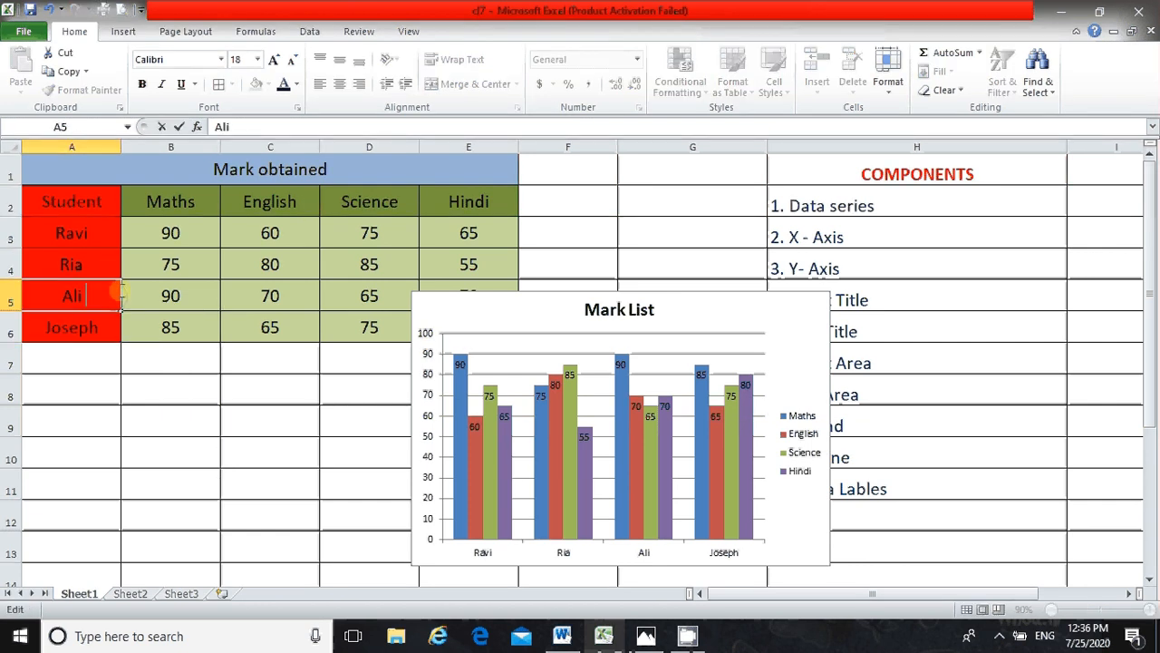
text(Mohm)
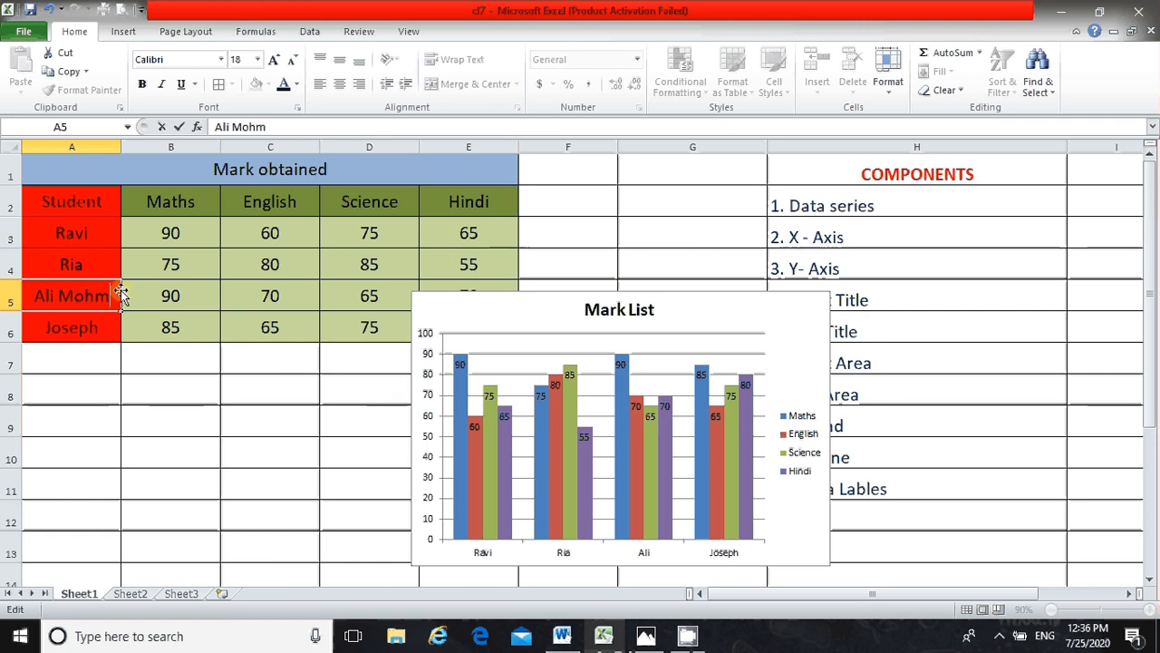
key(Return)
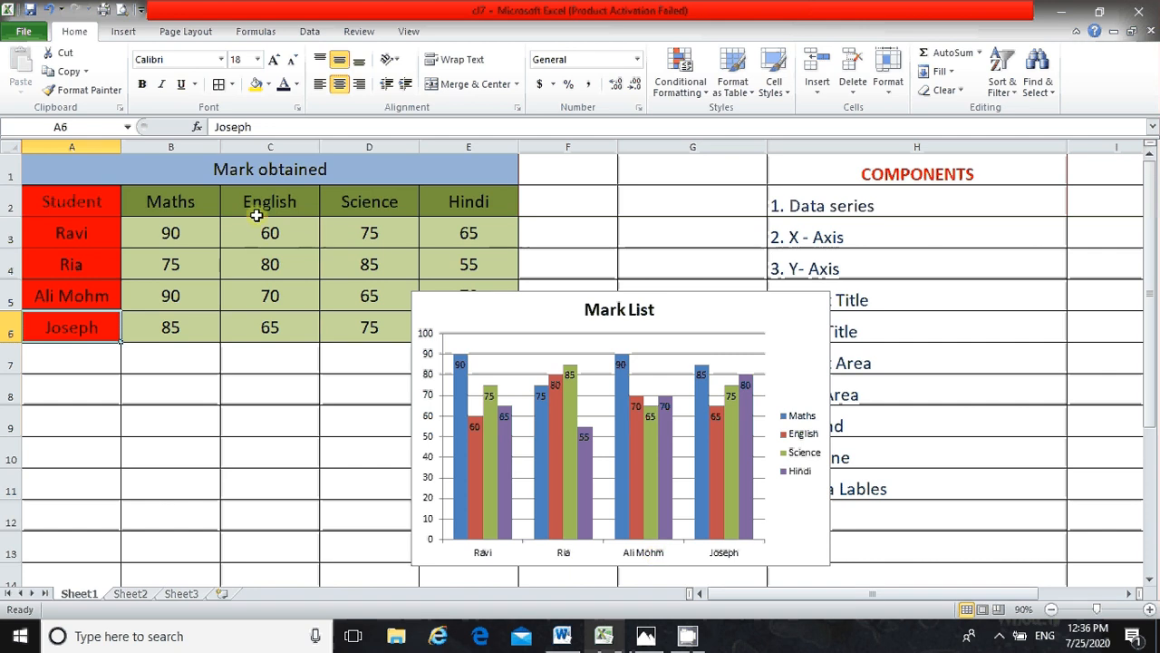
- Try shortening the English column heading in C2 to Eng
click(306, 204)
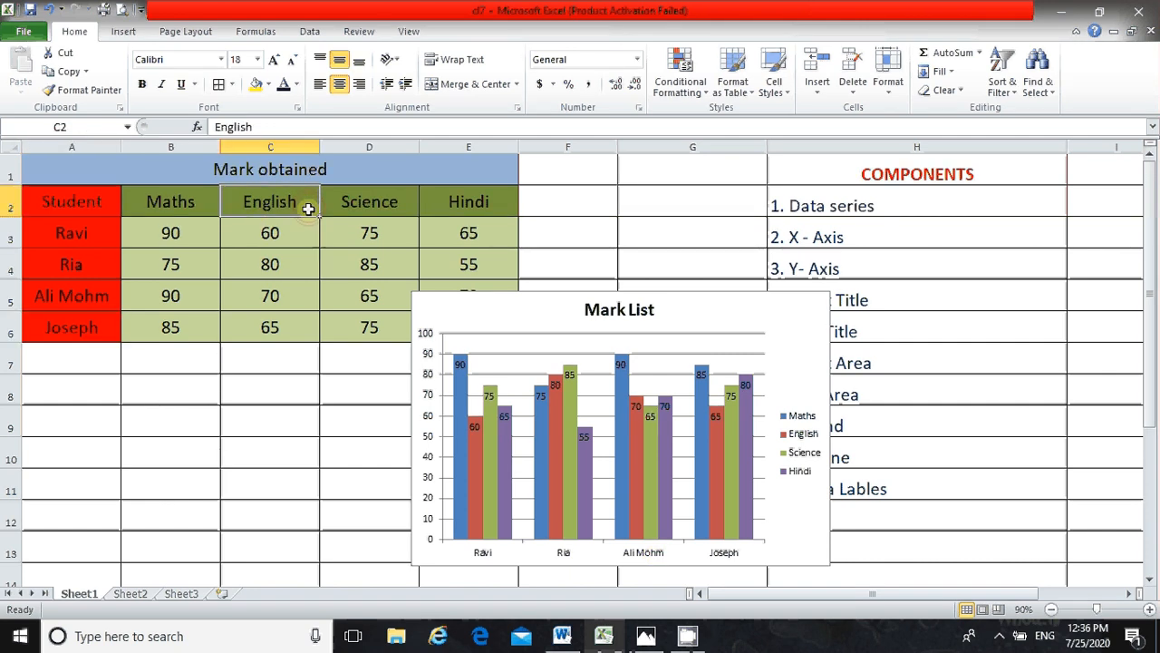
text(E)
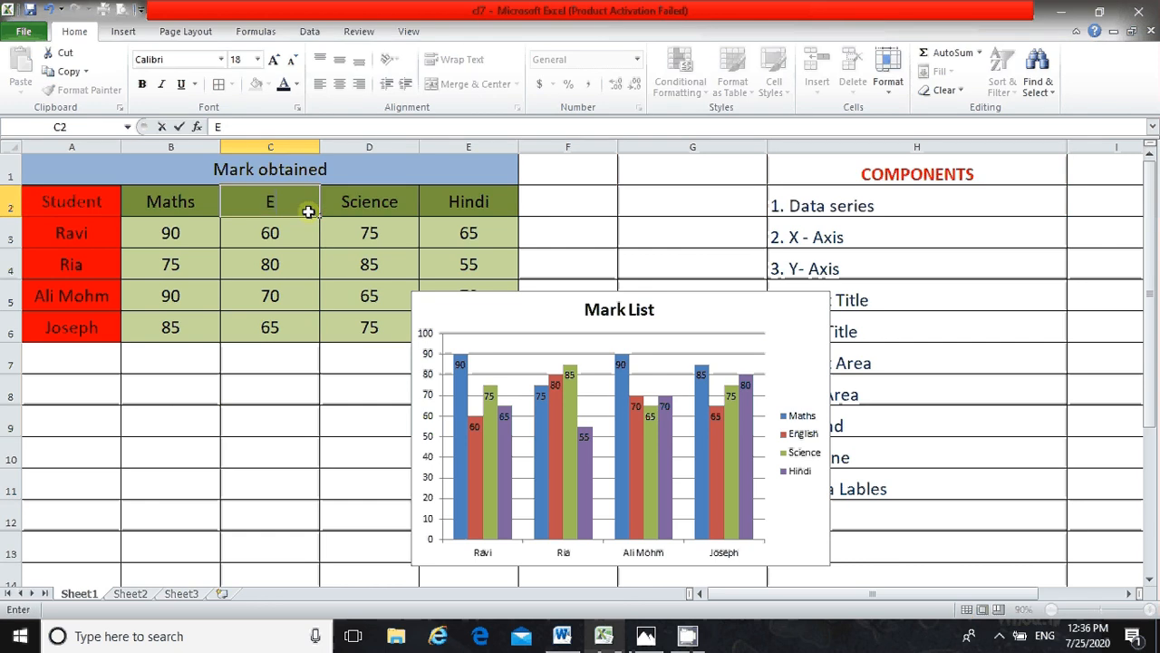
text(ng)
key(Return)
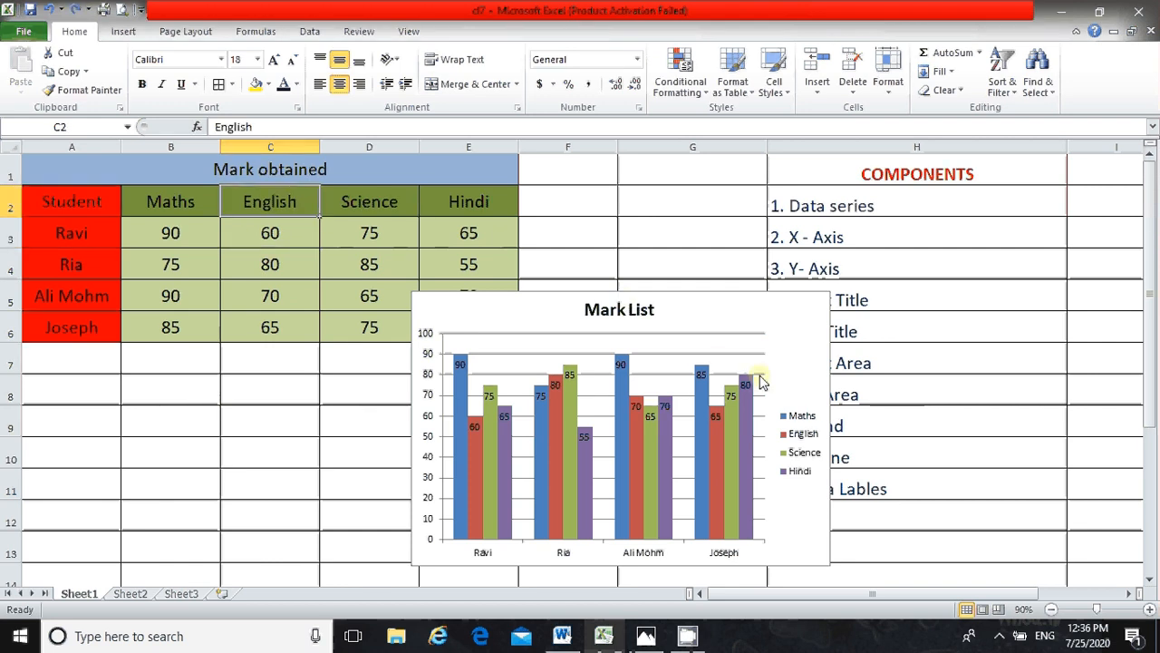
- Move the Mark List chart off the COMPONENTS list to columns D to G, viewing the axes picture in Photos in between
click(780, 322)
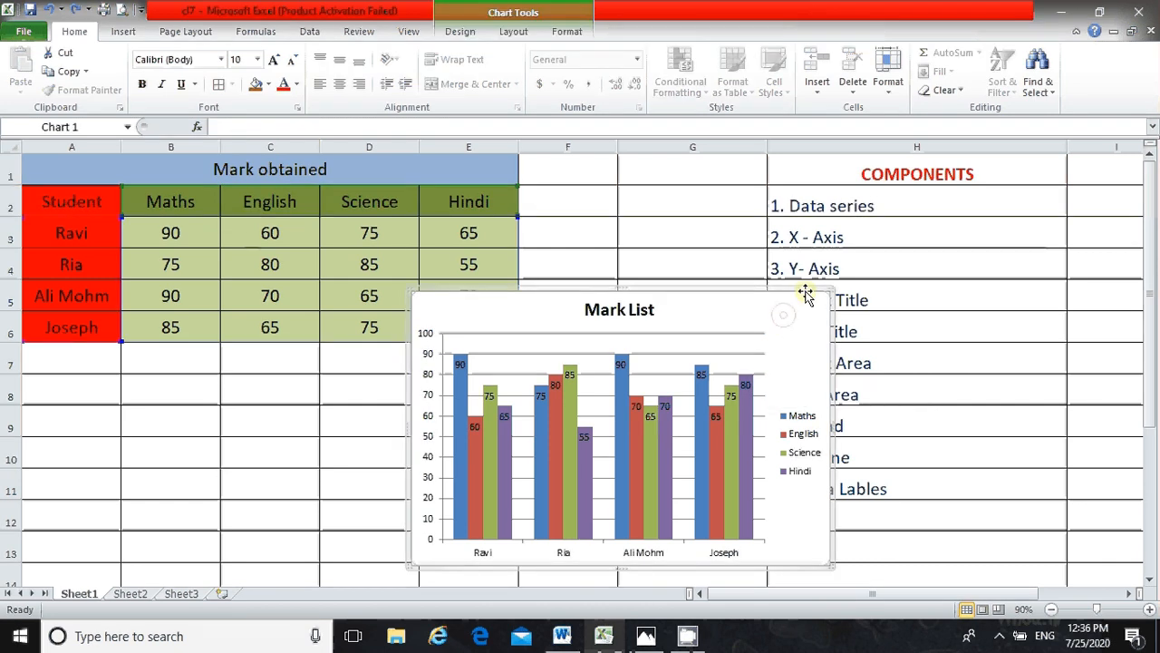
drag(805, 293, 657, 283)
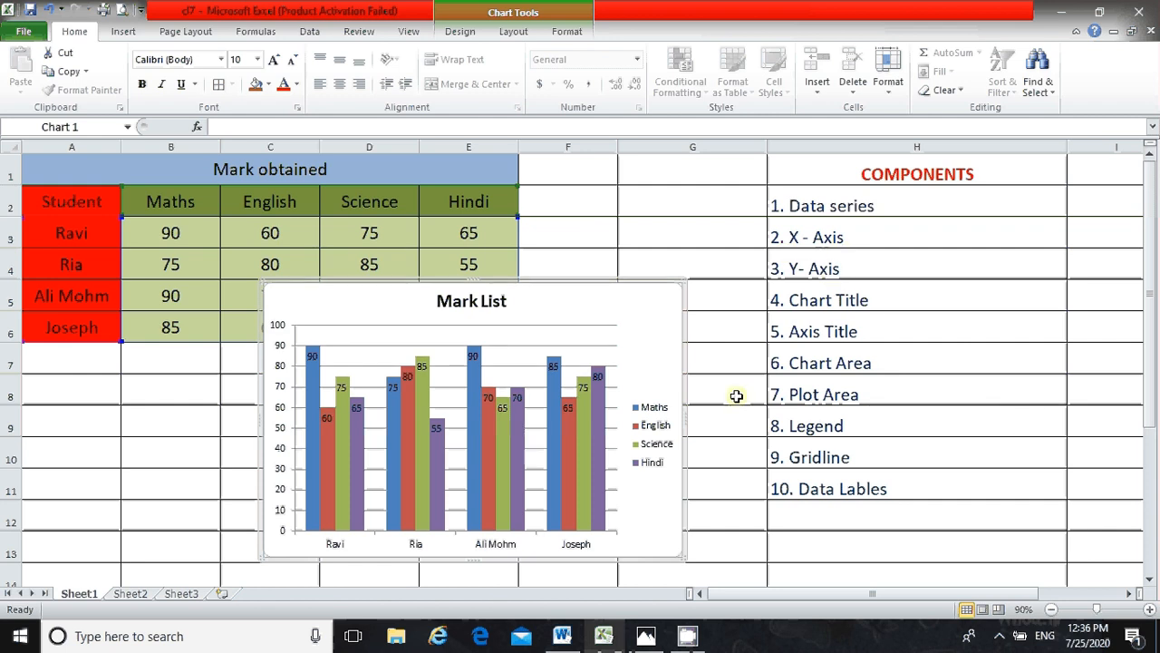
key(alt+Tab)
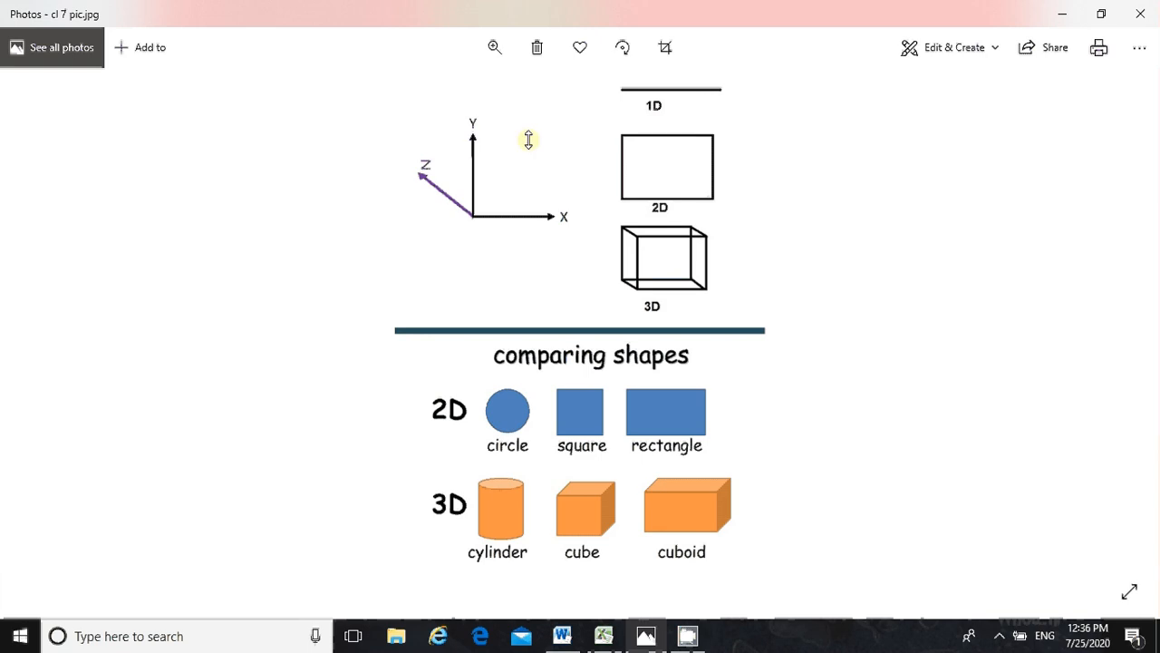
click(603, 635)
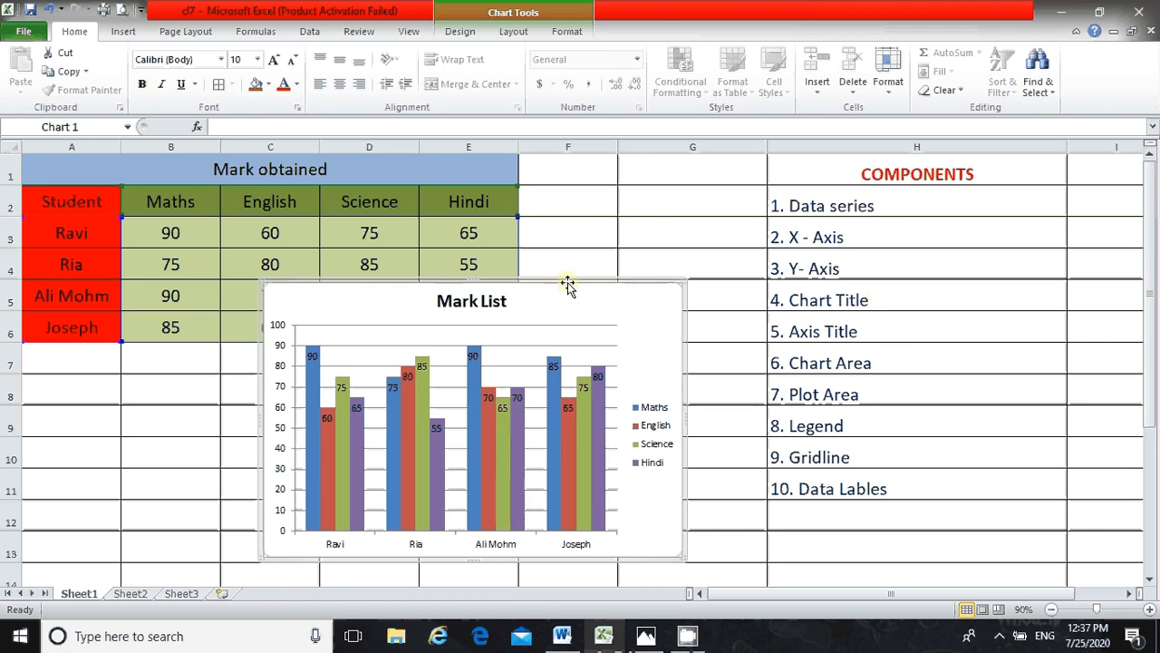
drag(567, 284, 639, 276)
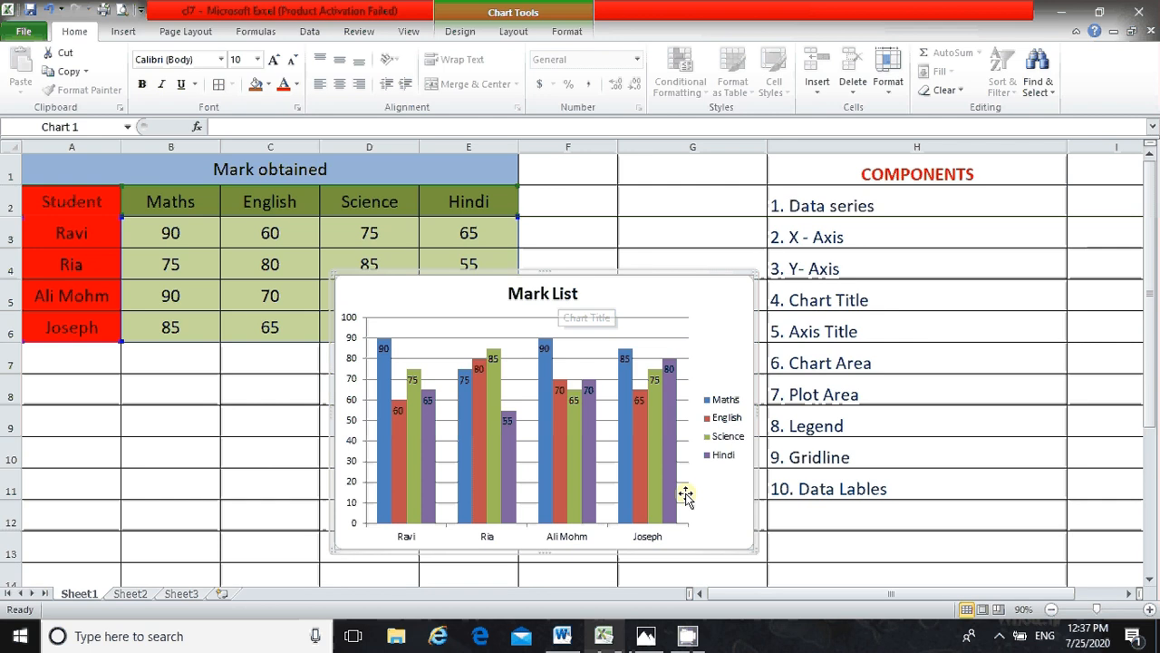
- Change the chart title to "MARK LIST OF FIRST EXAM"
click(559, 297)
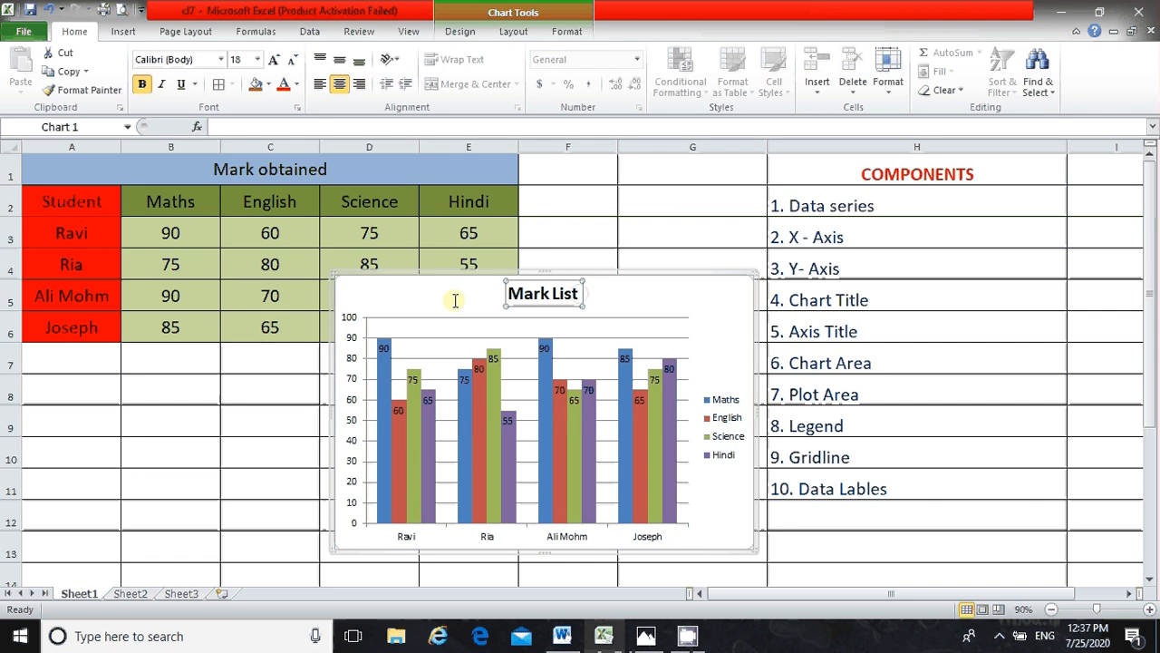
drag(578, 294, 455, 300)
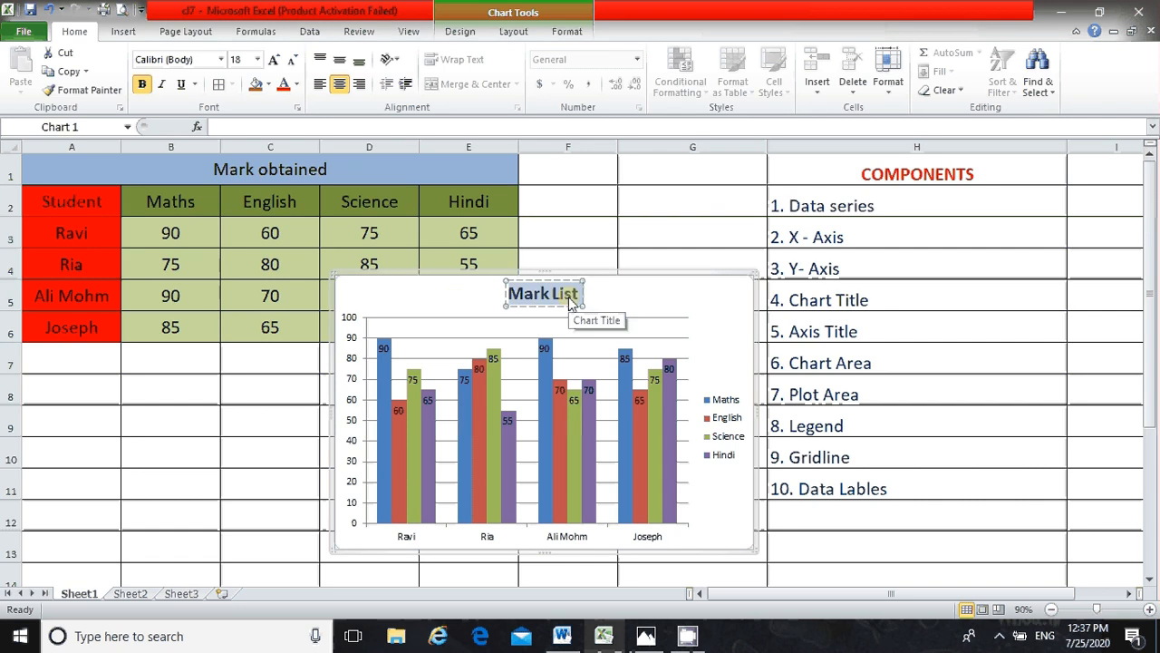
text(MARK)
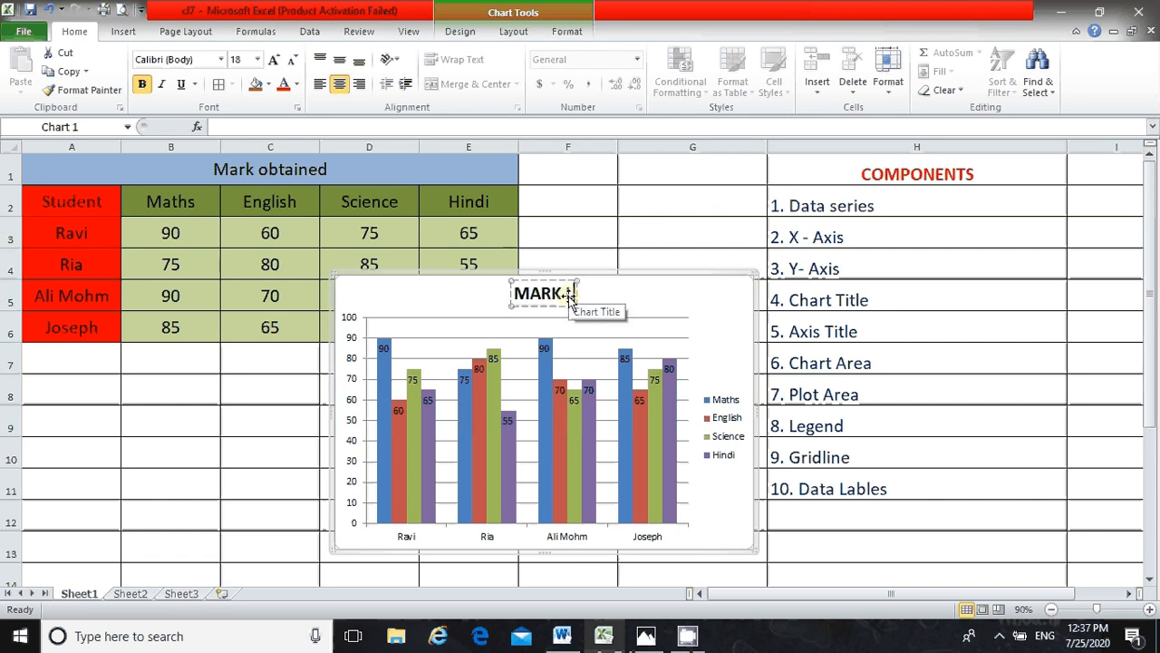
text( LIST OF)
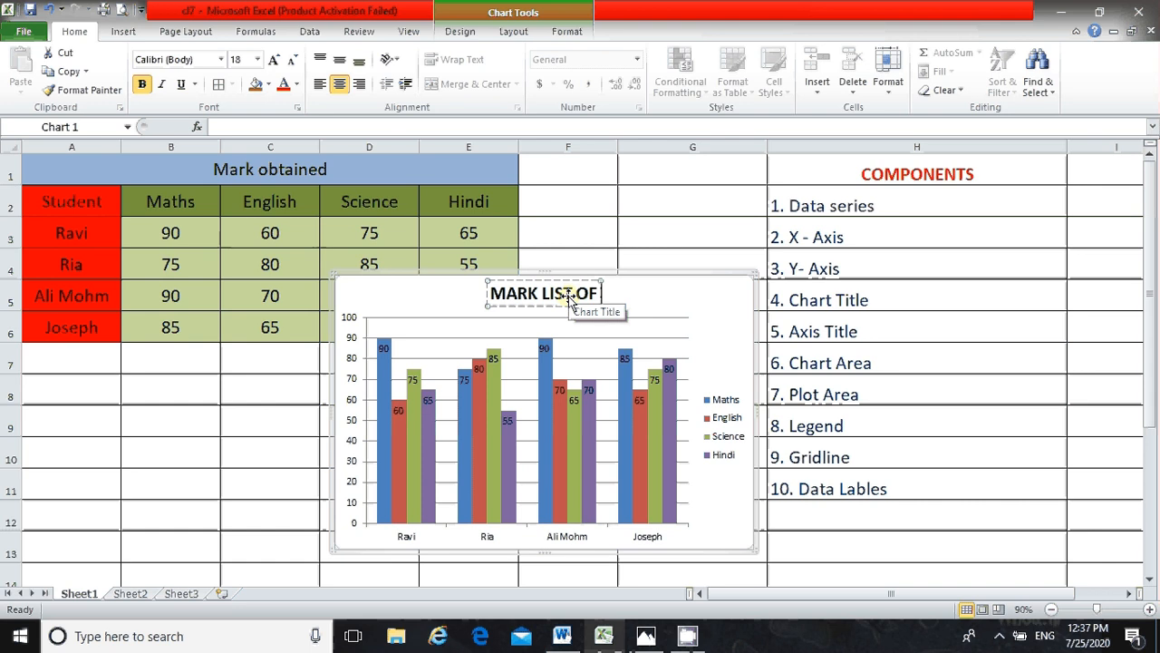
text( FIRST)
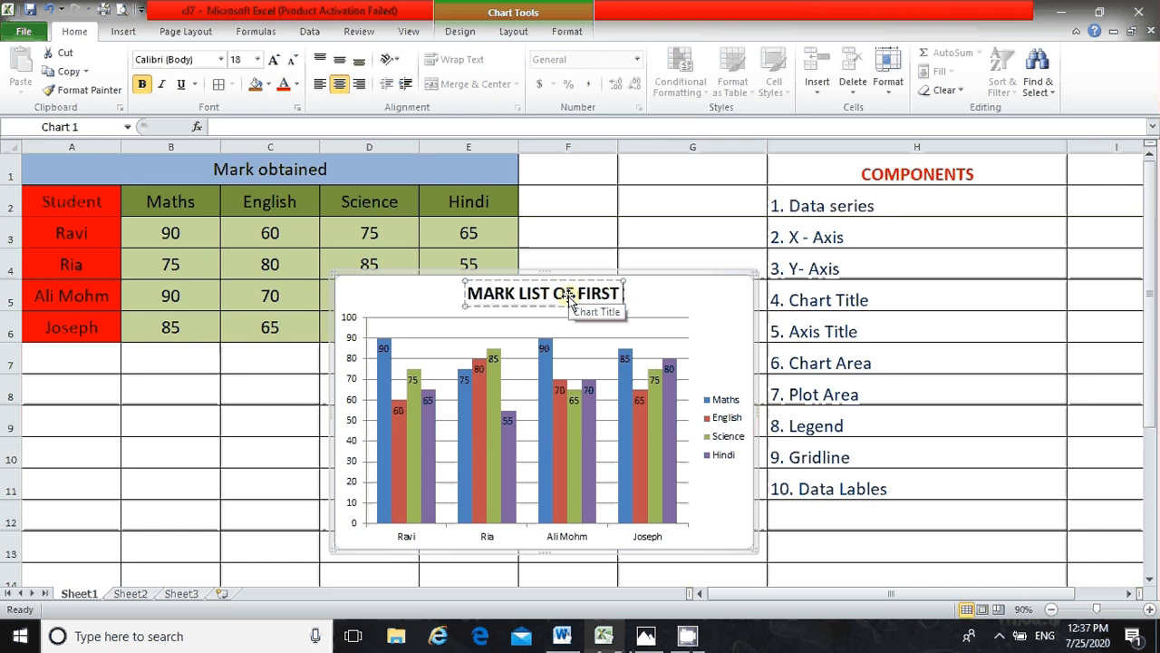
text( EXAM)
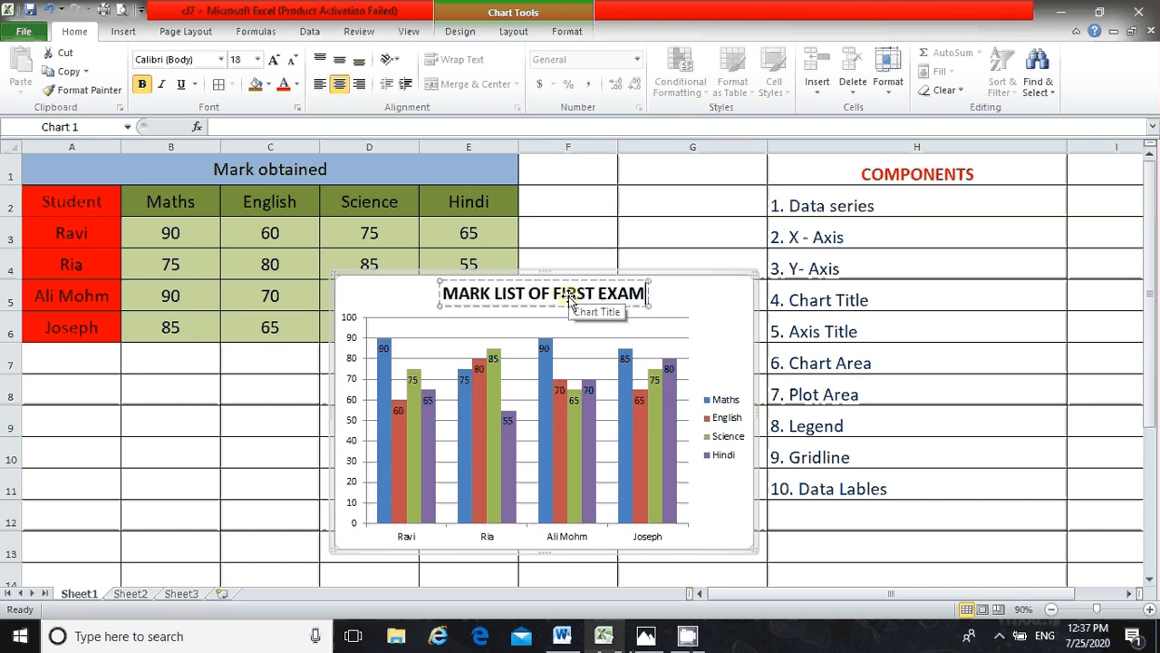
click(604, 256)
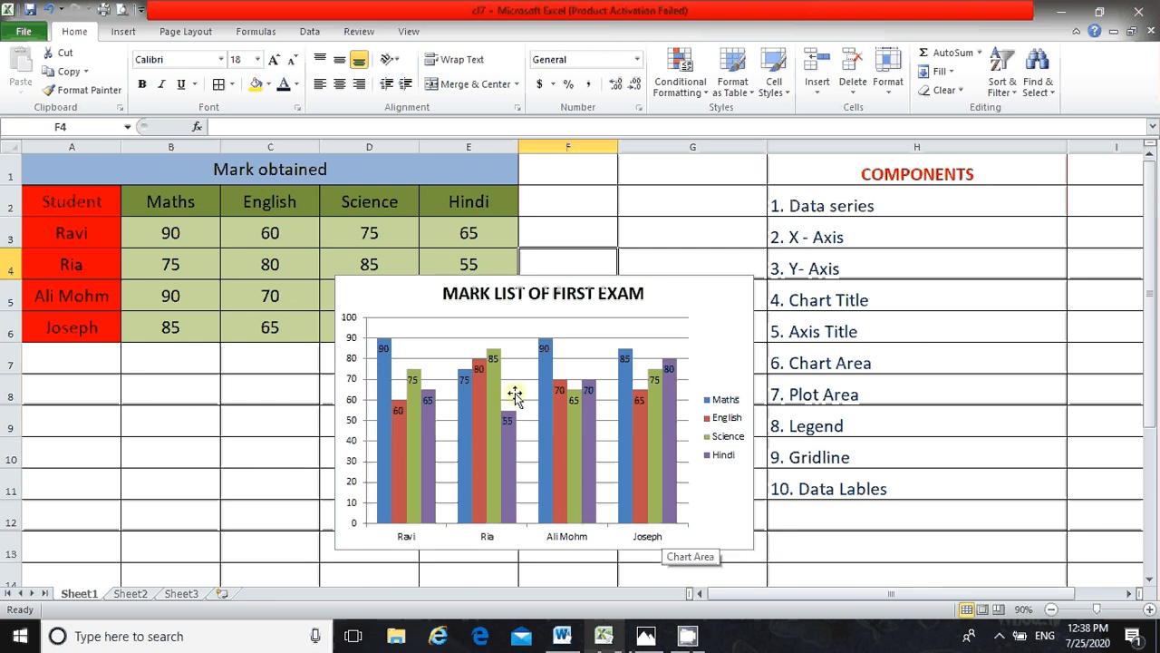
- Add a primary horizontal axis title below the axis of the MARK LIST OF FIRST EXAM chart
click(719, 274)
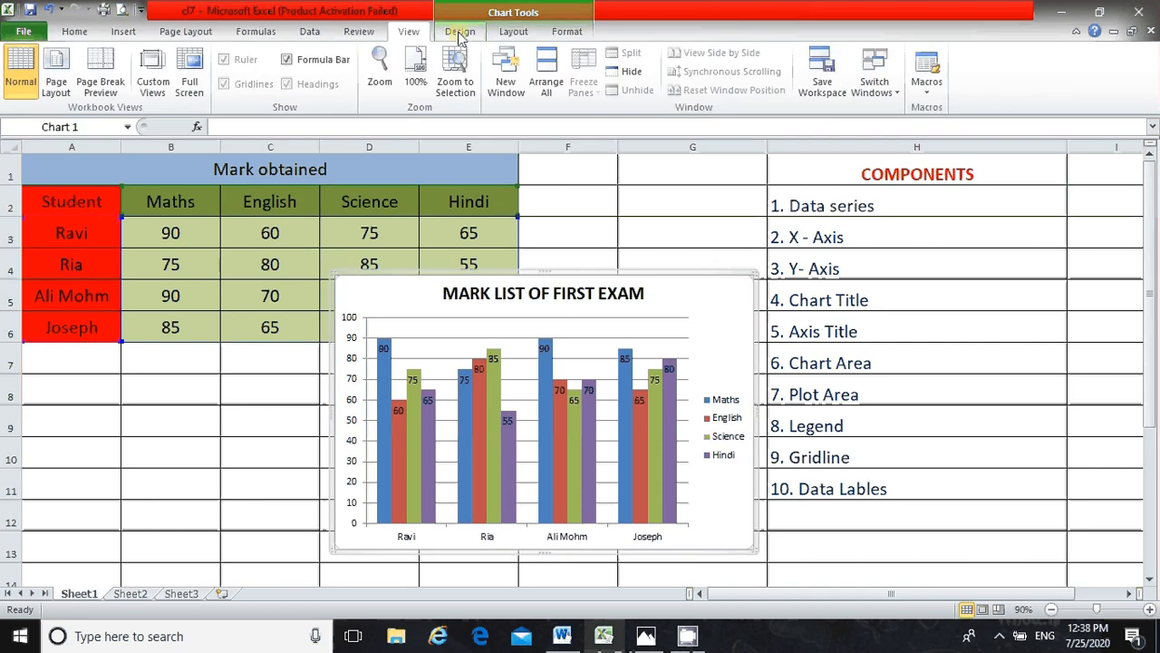
click(566, 31)
click(513, 33)
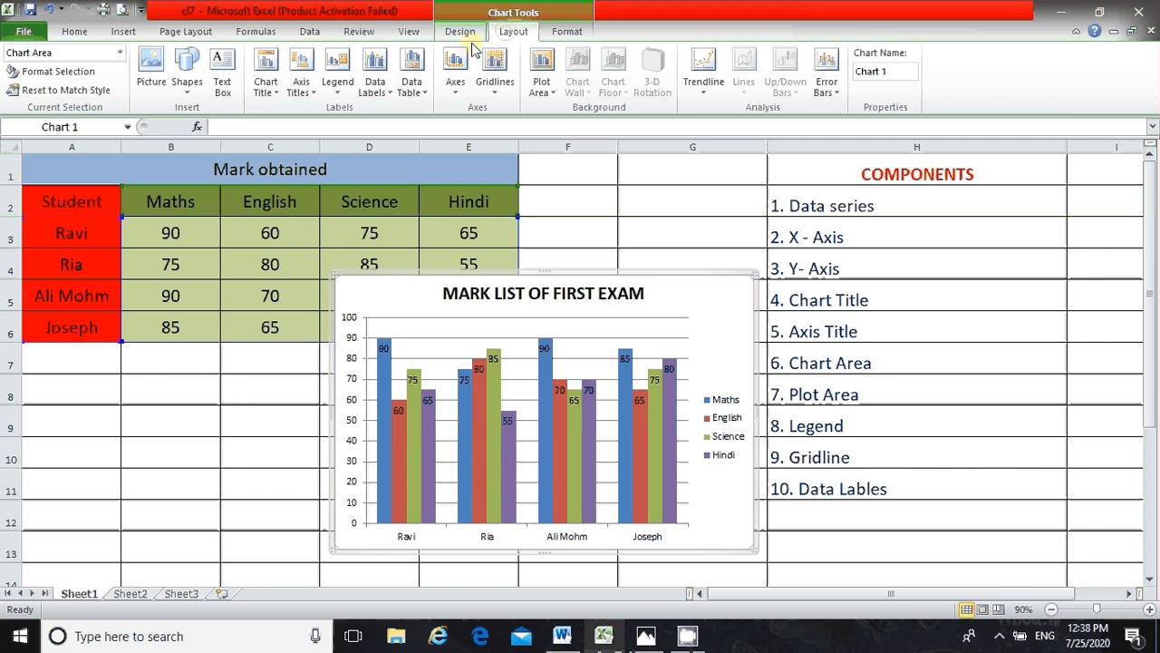
click(456, 81)
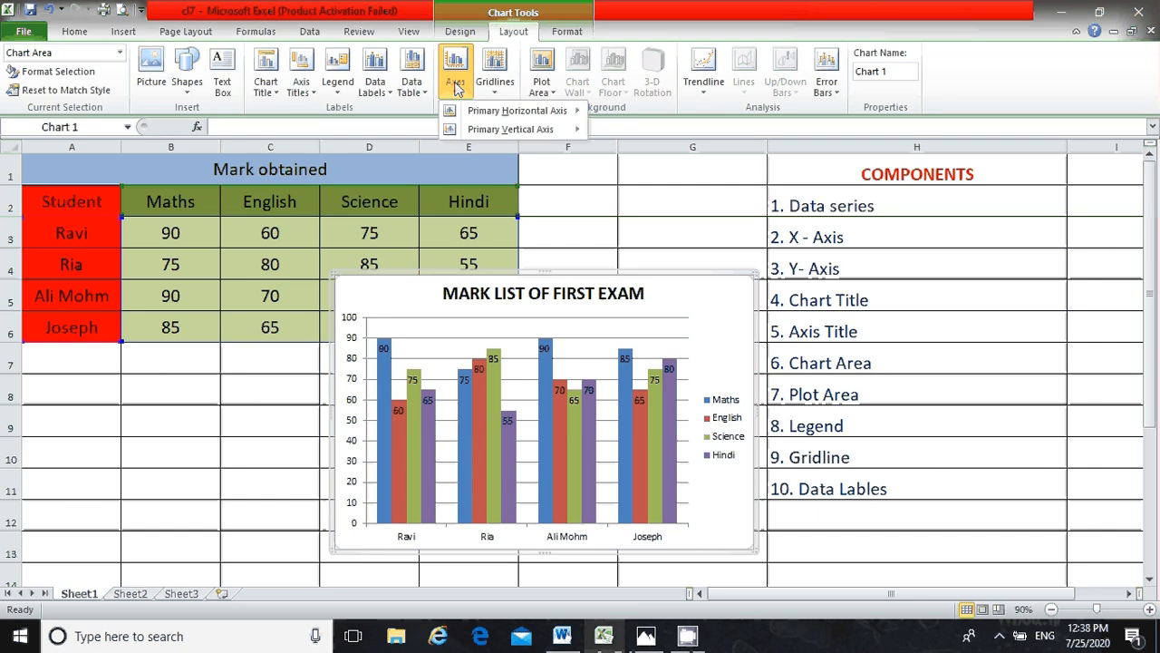
click(309, 95)
mouse_move(426, 111)
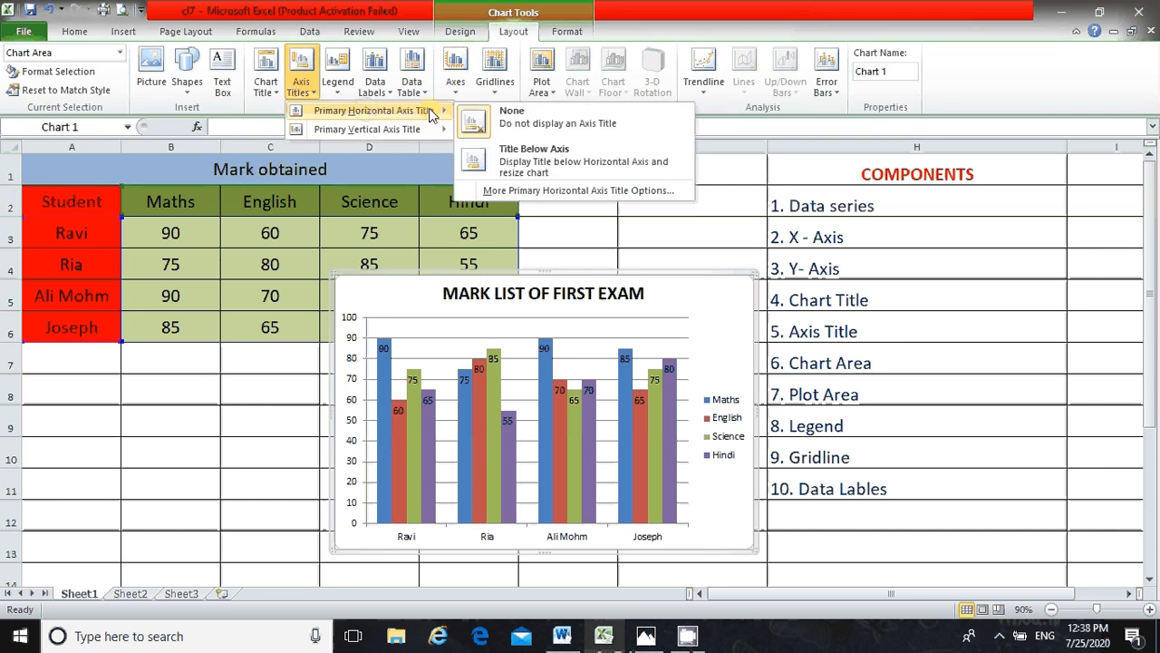
click(531, 154)
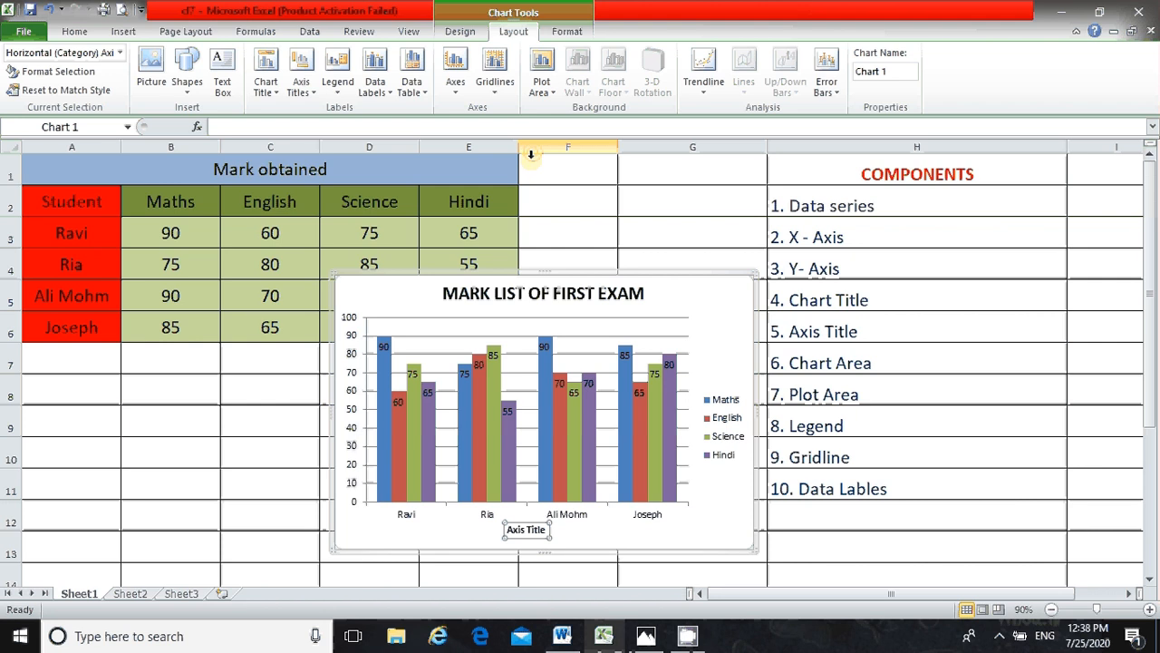
- Add a rotated primary vertical axis title to the chart
click(303, 96)
mouse_move(381, 129)
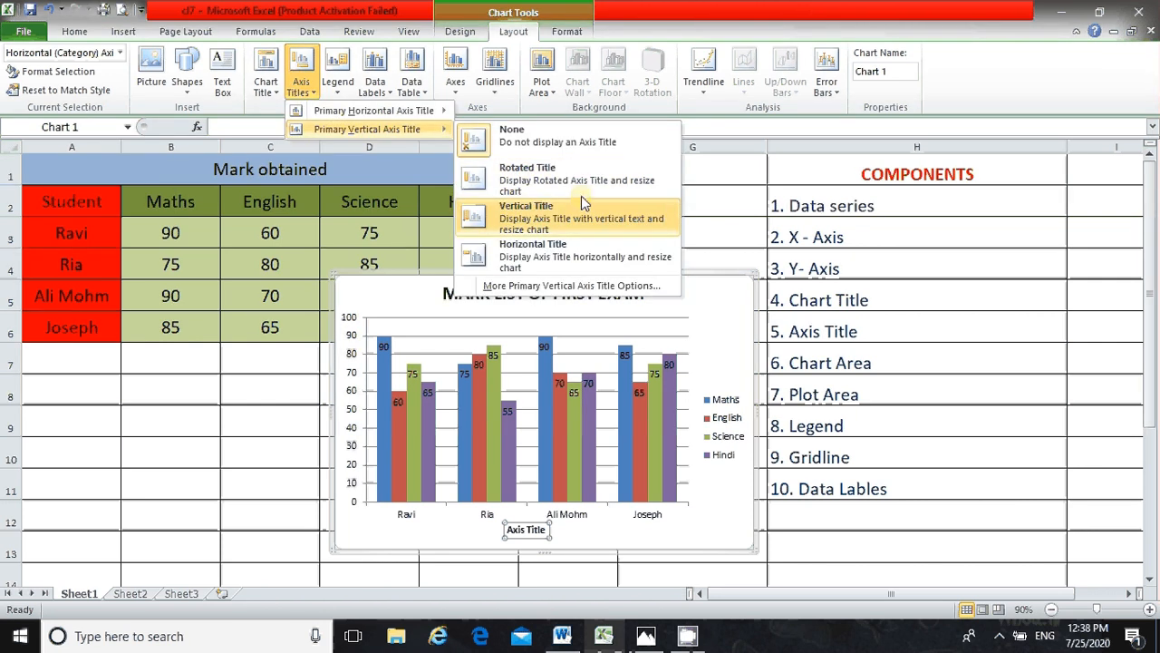
click(581, 209)
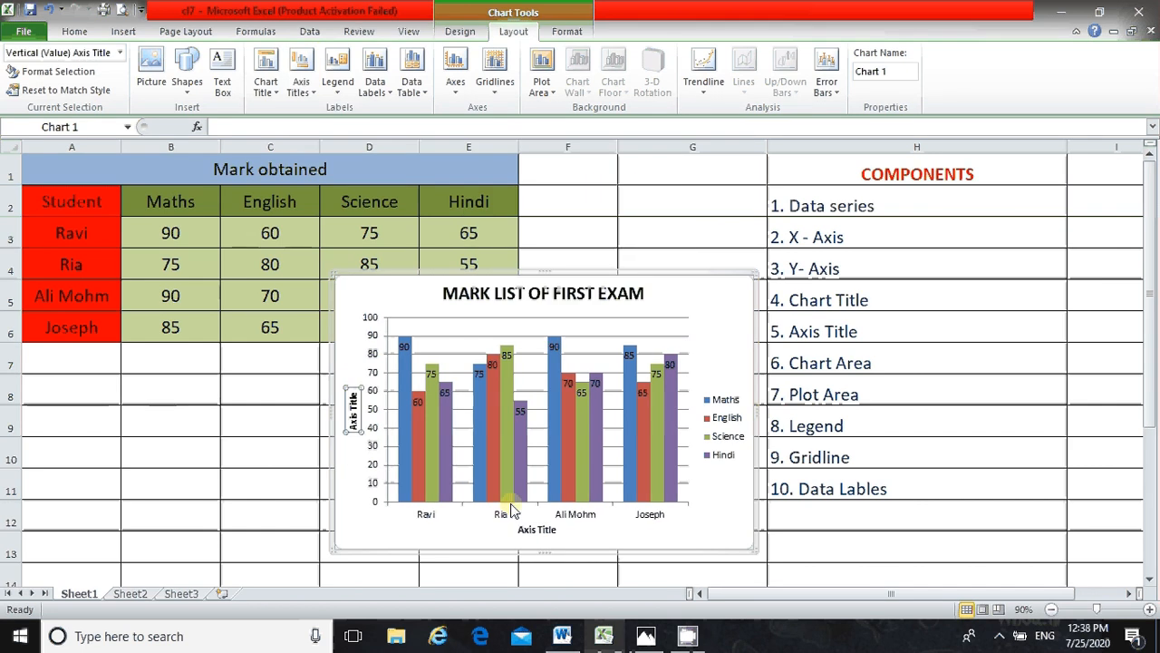
- Change the horizontal axis title text to "Name"
click(553, 532)
double_click(569, 537)
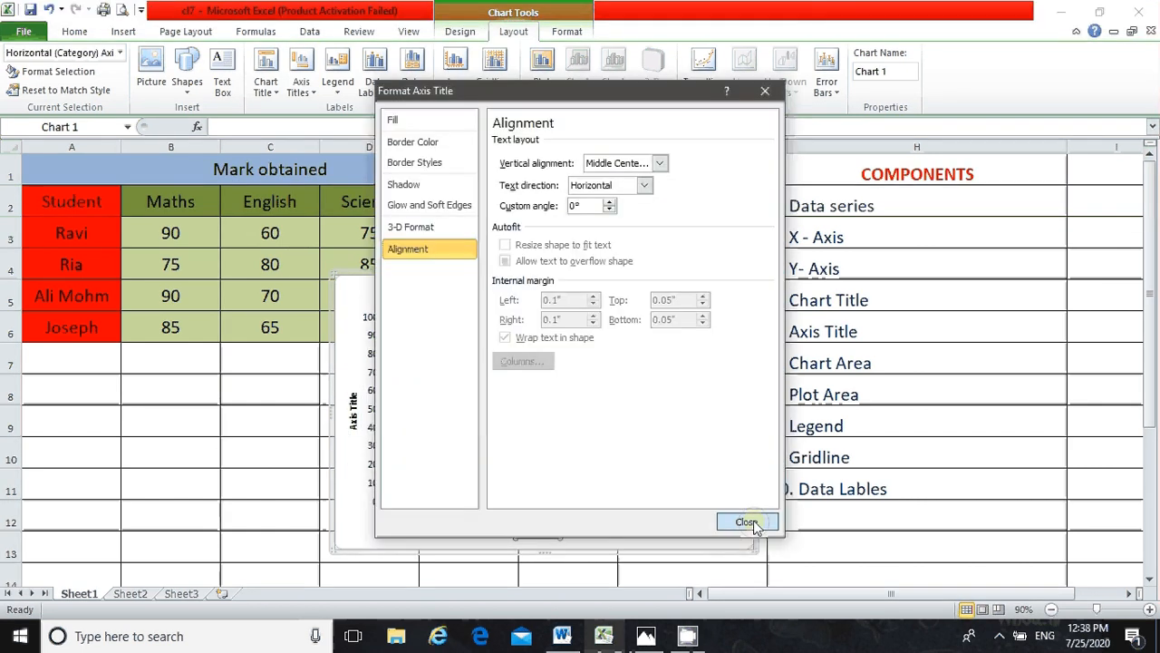
key(Escape)
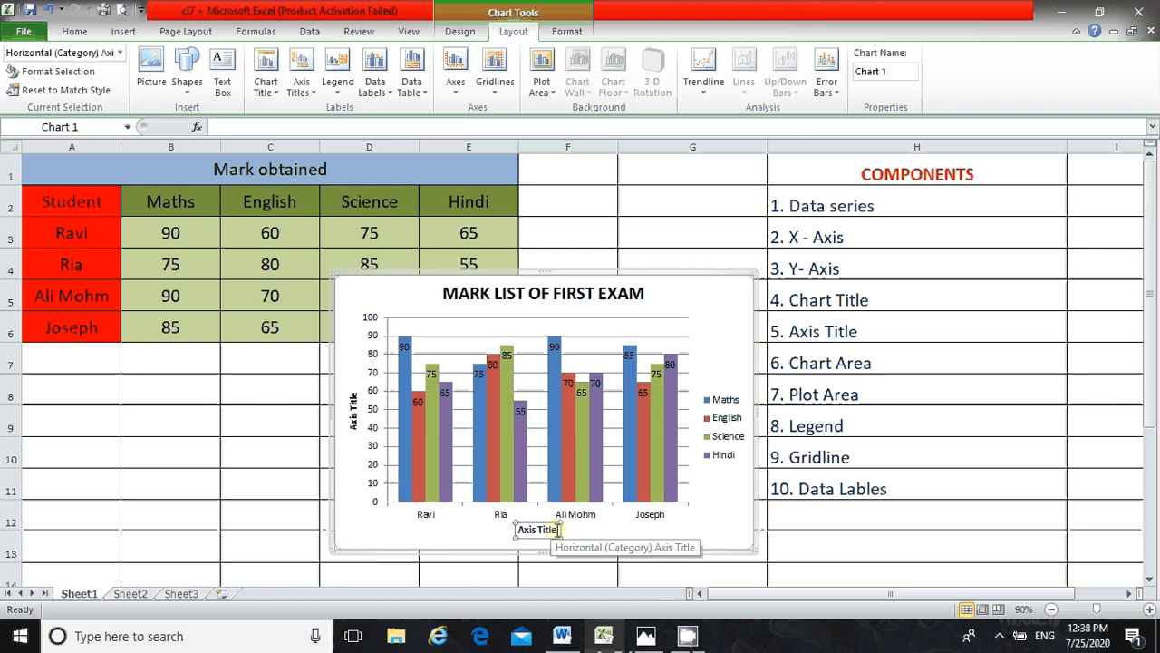
triple_click(558, 530)
text(Na)
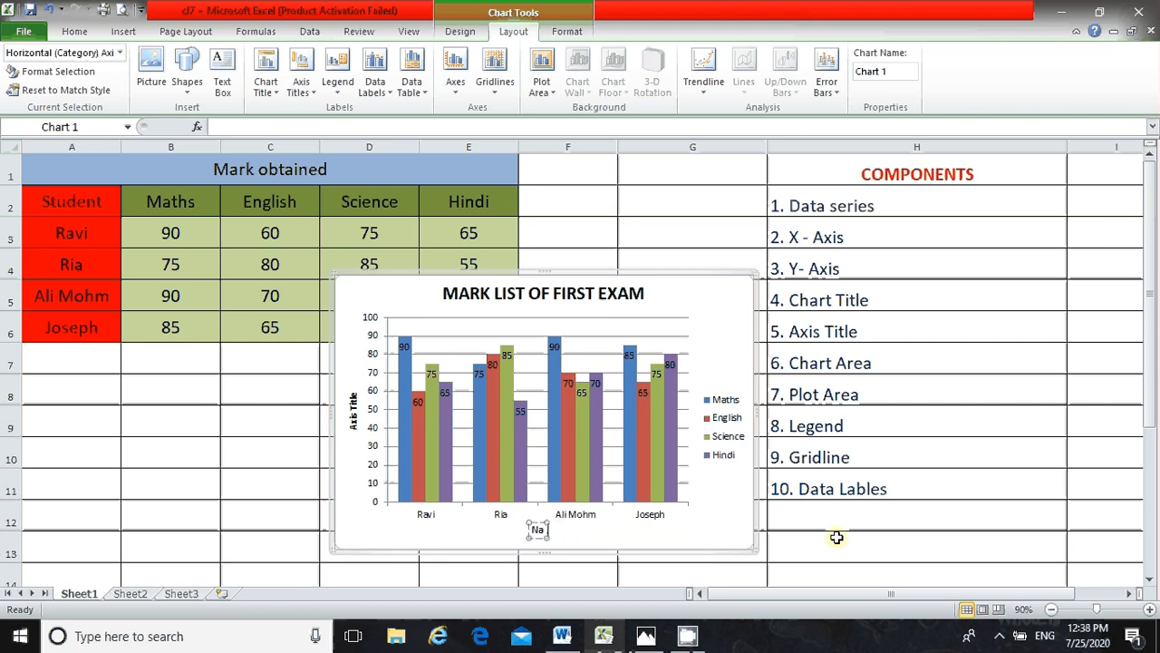
text(me)
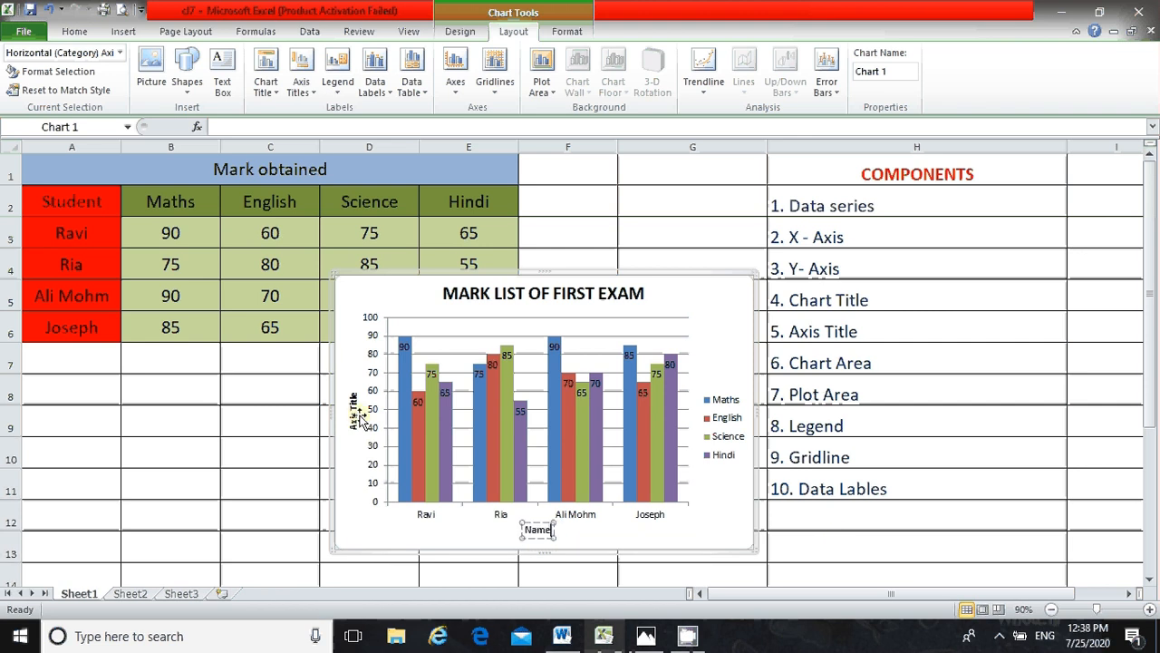
- Change the vertical axis title text to "Marks" and deselect the chart
double_click(360, 418)
click(354, 420)
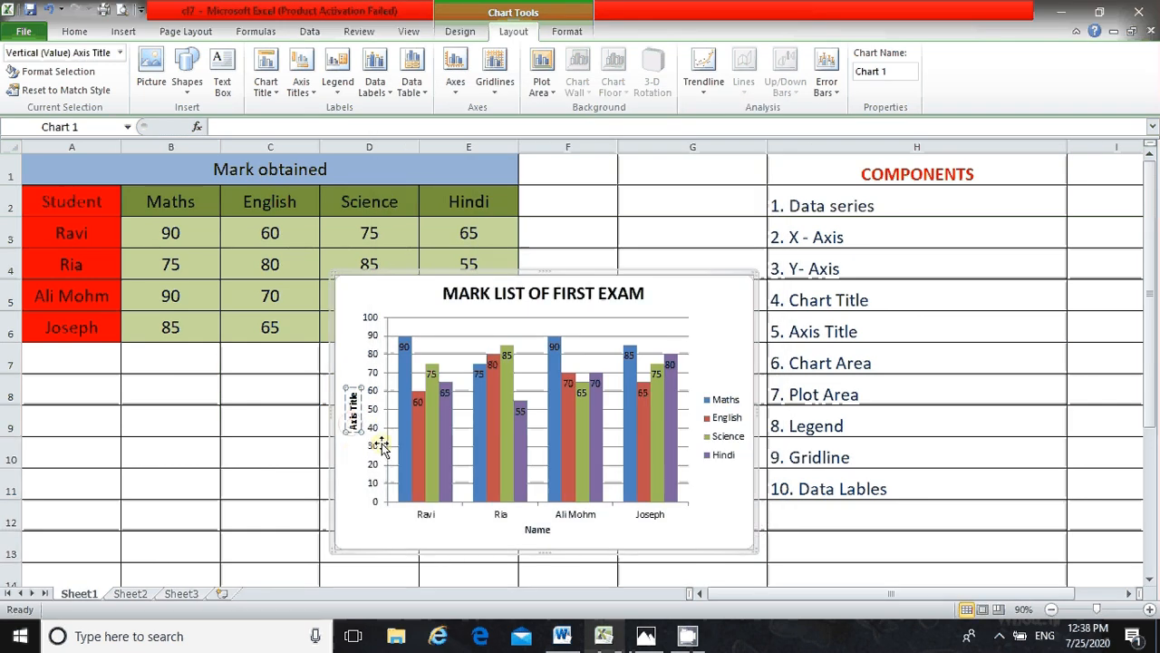
key(ctrl+a)
text(Marks)
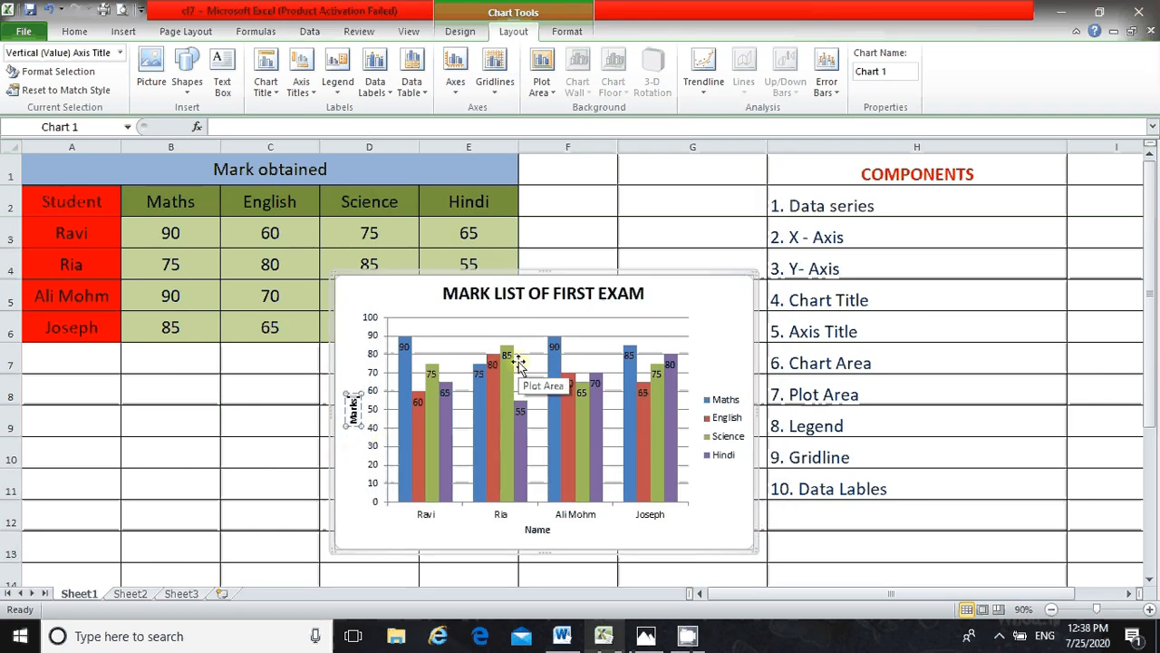
click(290, 462)
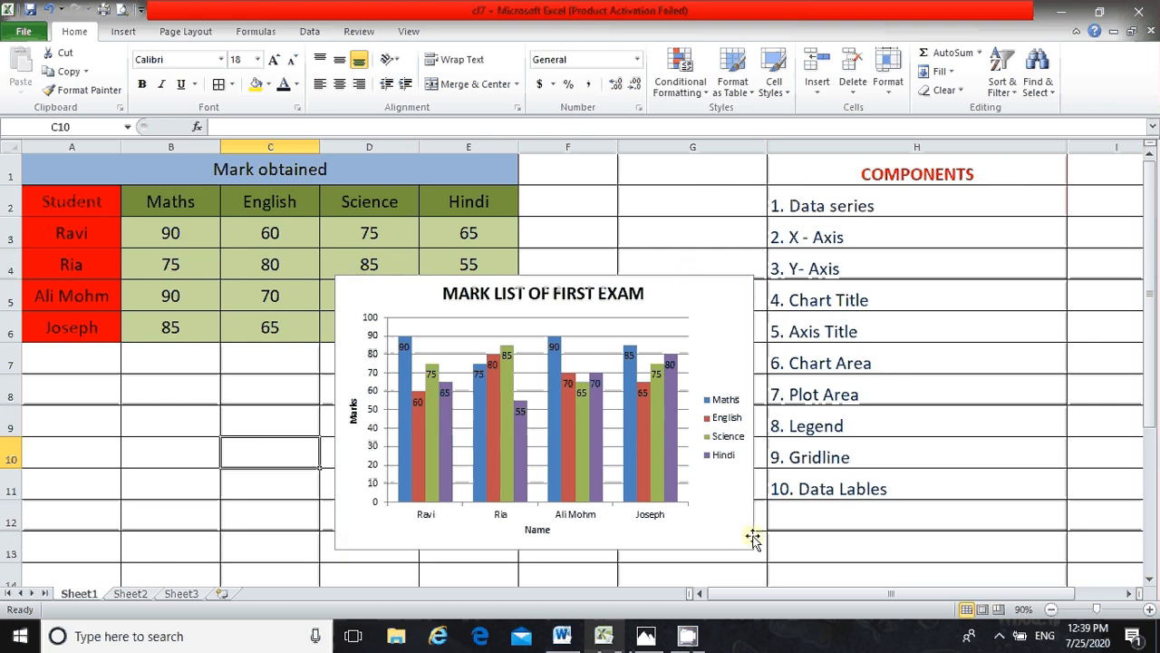
- Reposition the chart over columns C to G, clear of the COMPONENTS list, after trying places further up and over column H
click(745, 276)
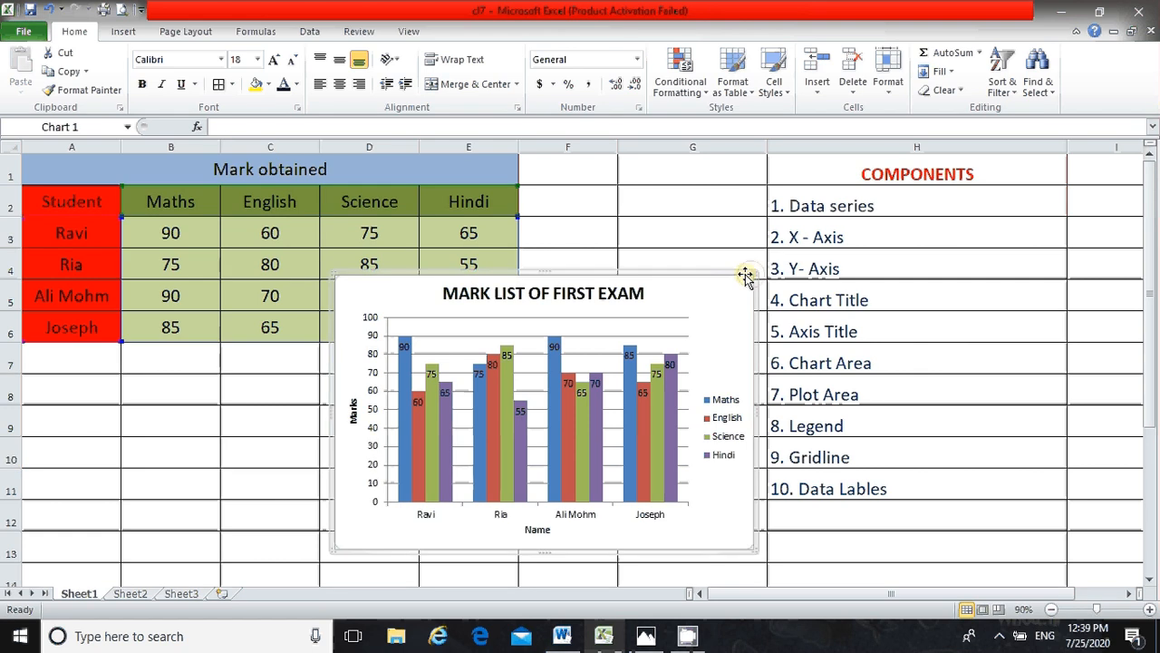
drag(745, 276, 655, 209)
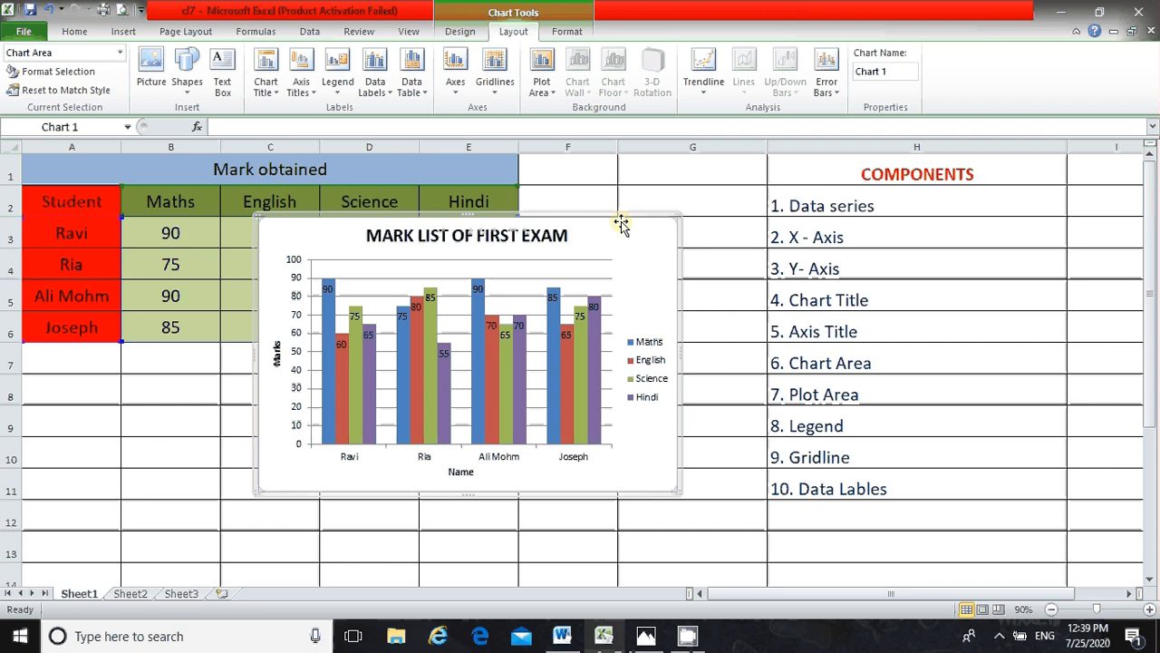
drag(621, 224, 854, 258)
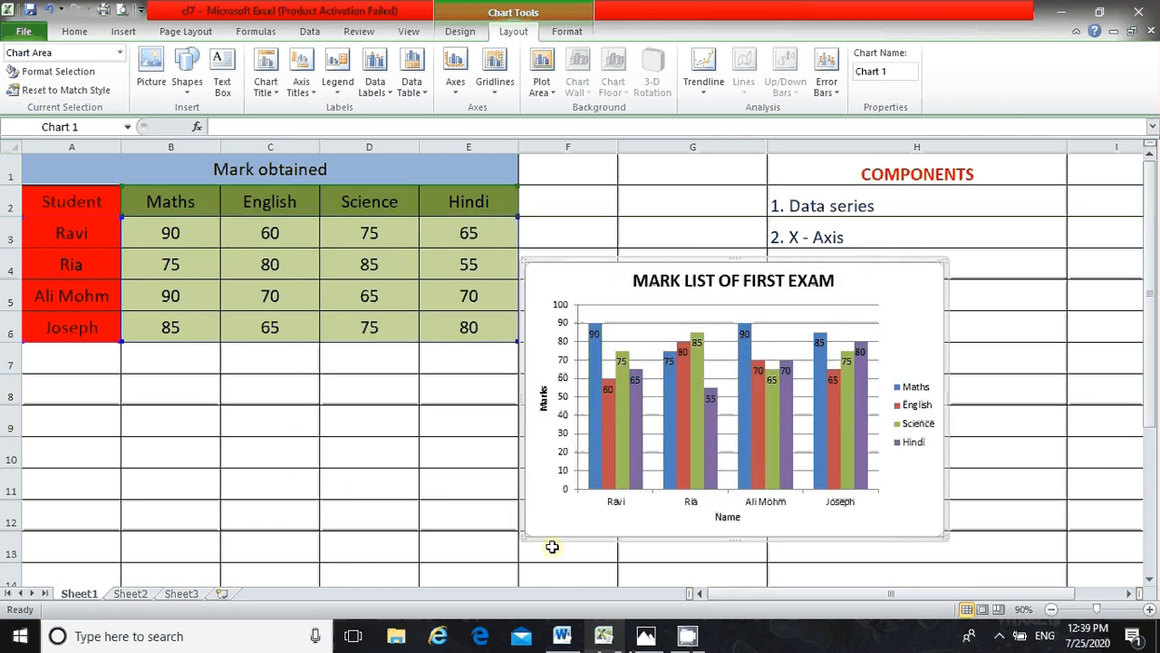
drag(581, 262, 318, 274)
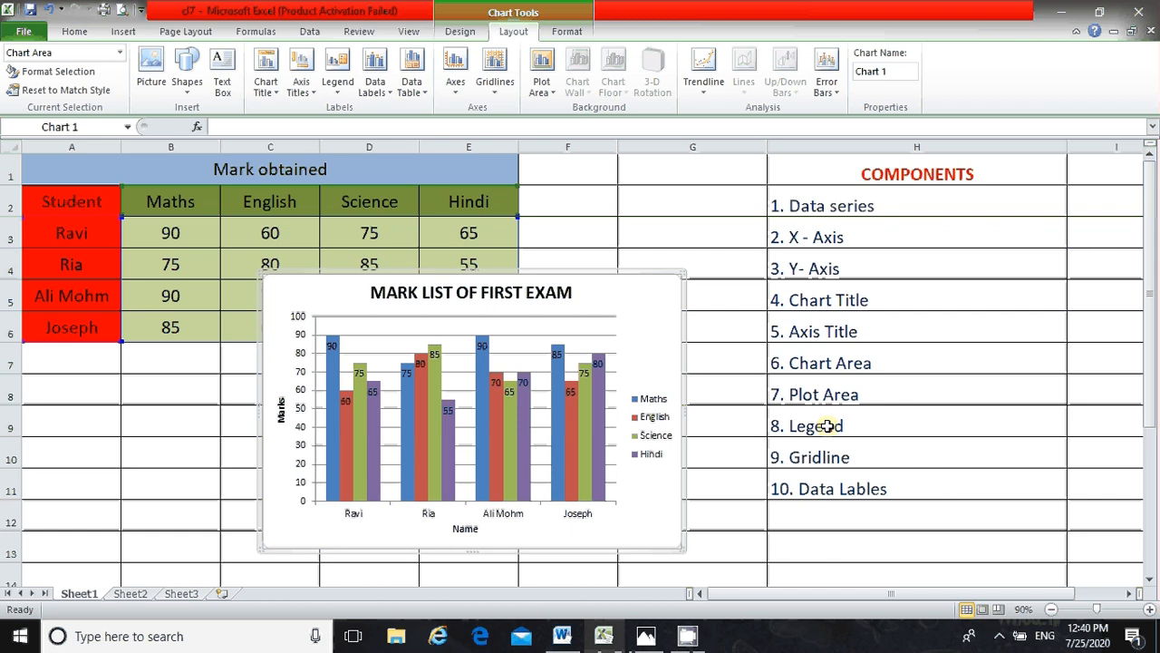
- Examine the chart's parts, its chart title placements and the primary horizontal axis title options
click(649, 405)
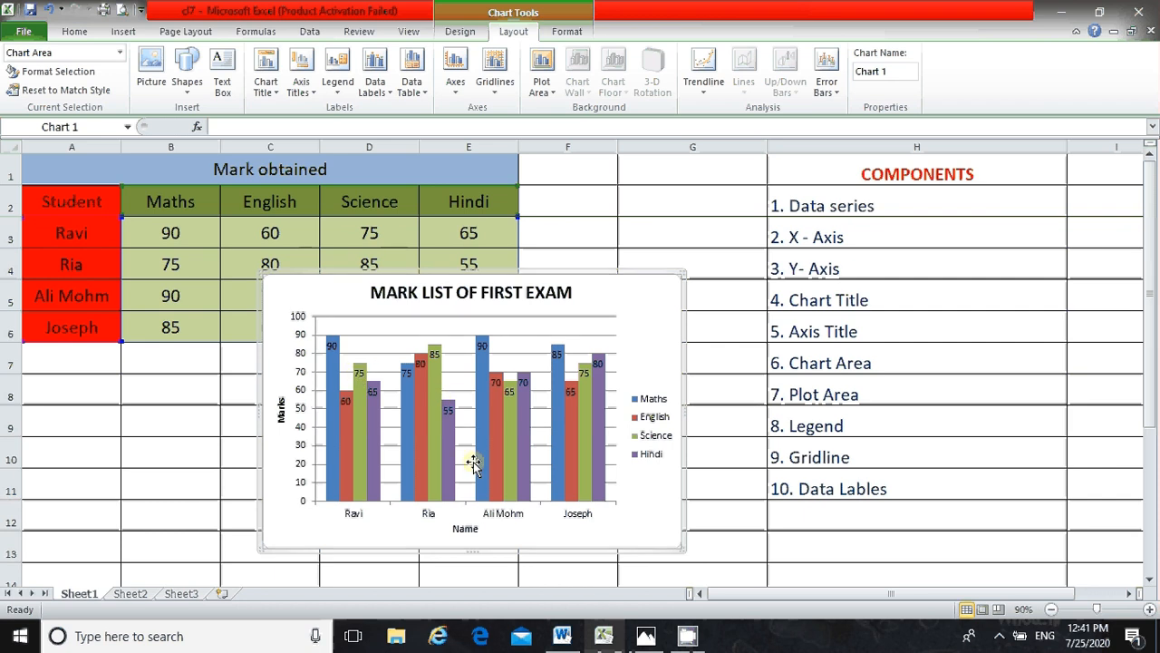
mouse_move(492, 437)
mouse_move(335, 395)
click(502, 18)
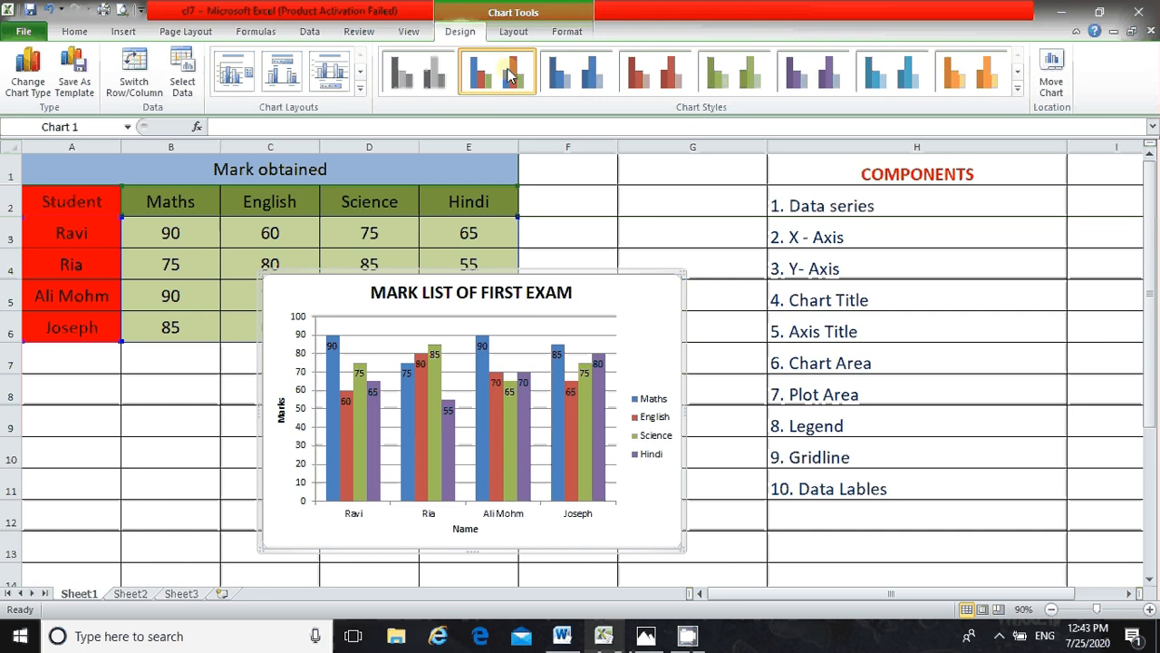
click(513, 30)
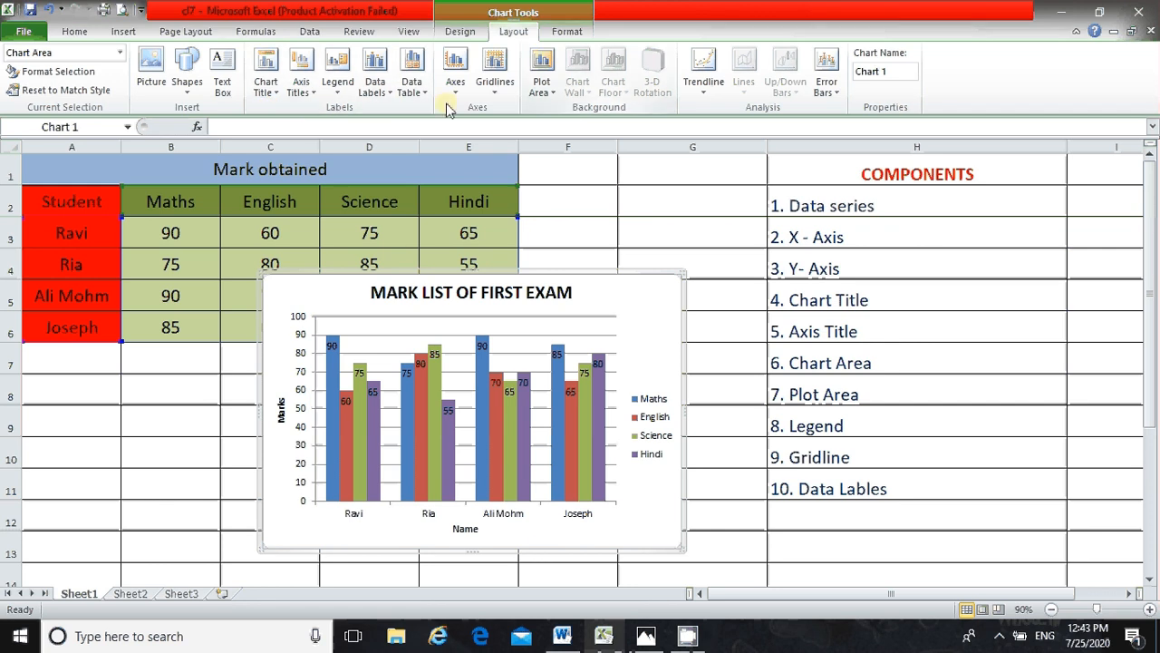
click(277, 97)
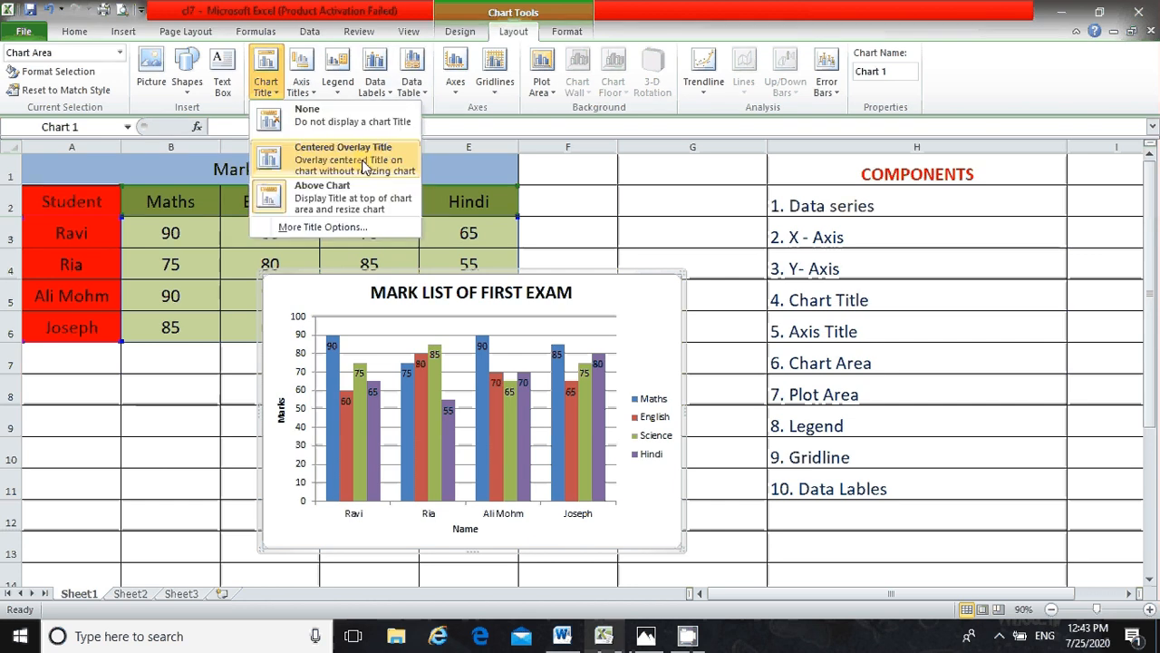
click(309, 87)
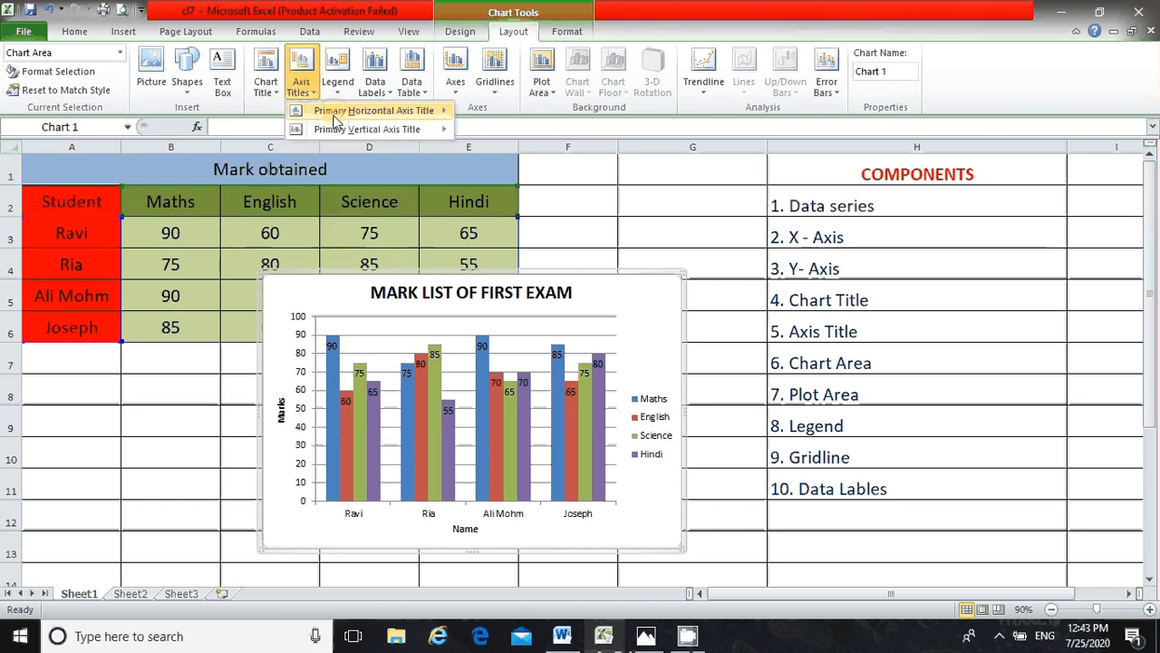
mouse_move(337, 113)
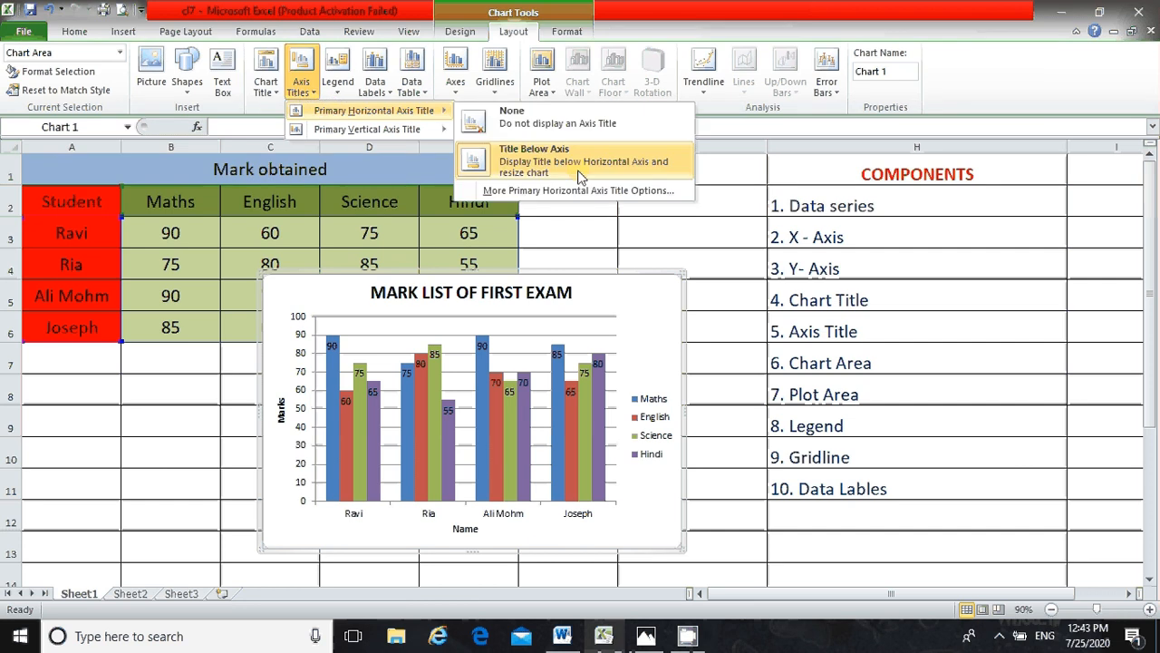
- Try the chart legend at the left and at the bottom, and return it to the right
click(335, 87)
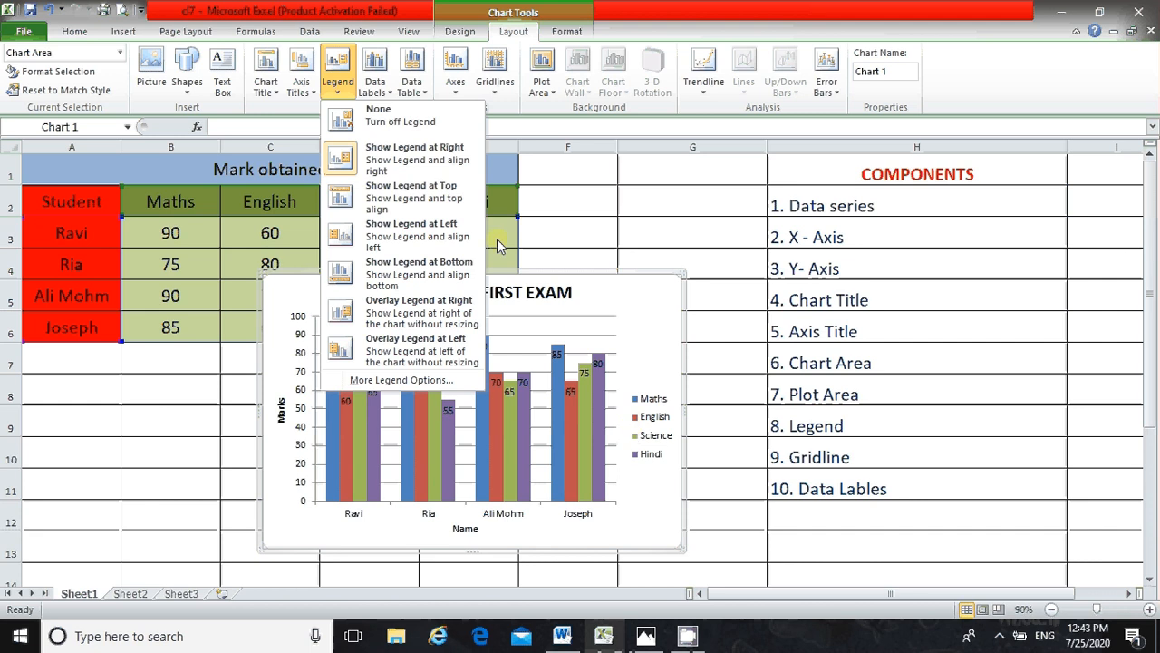
click(434, 254)
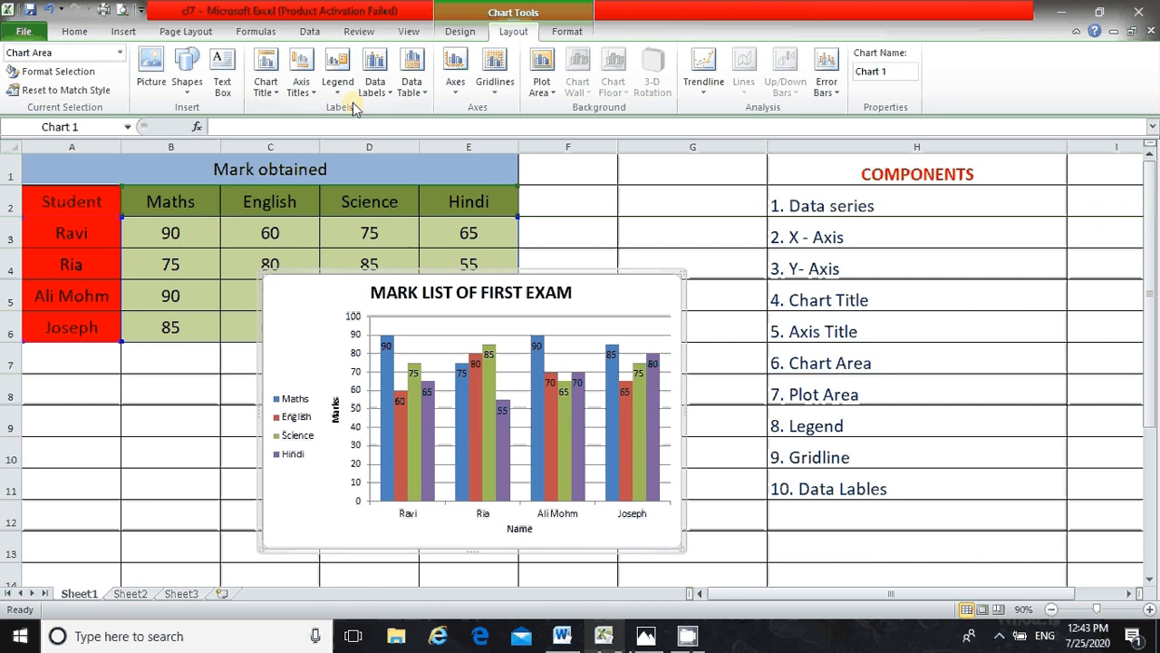
click(337, 80)
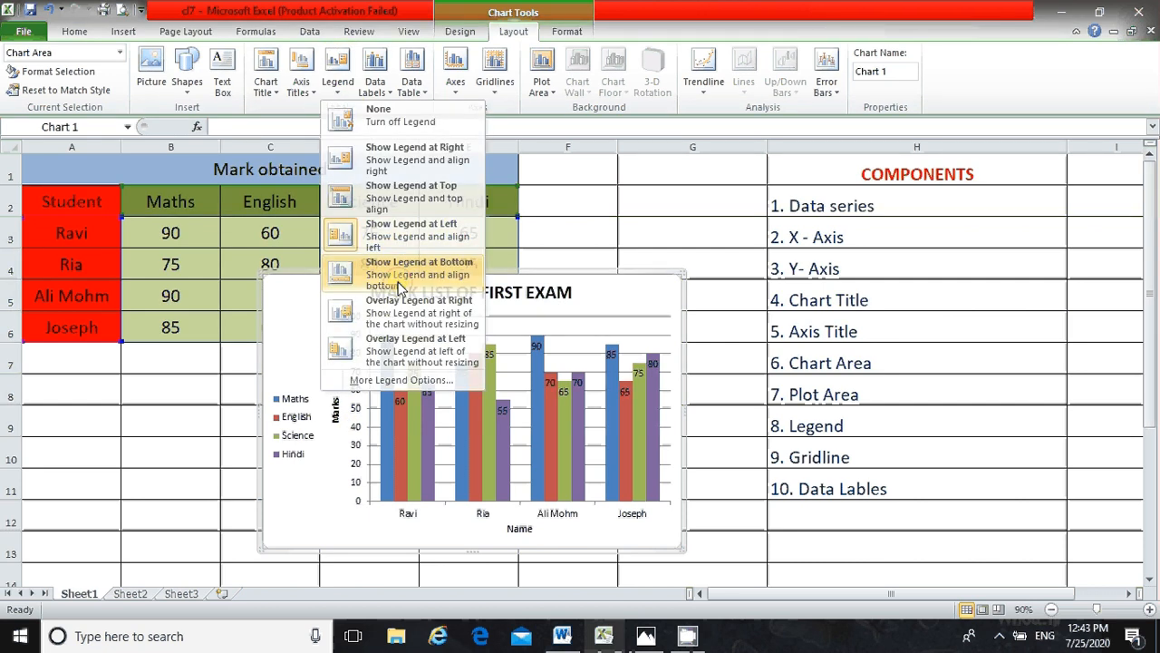
click(399, 281)
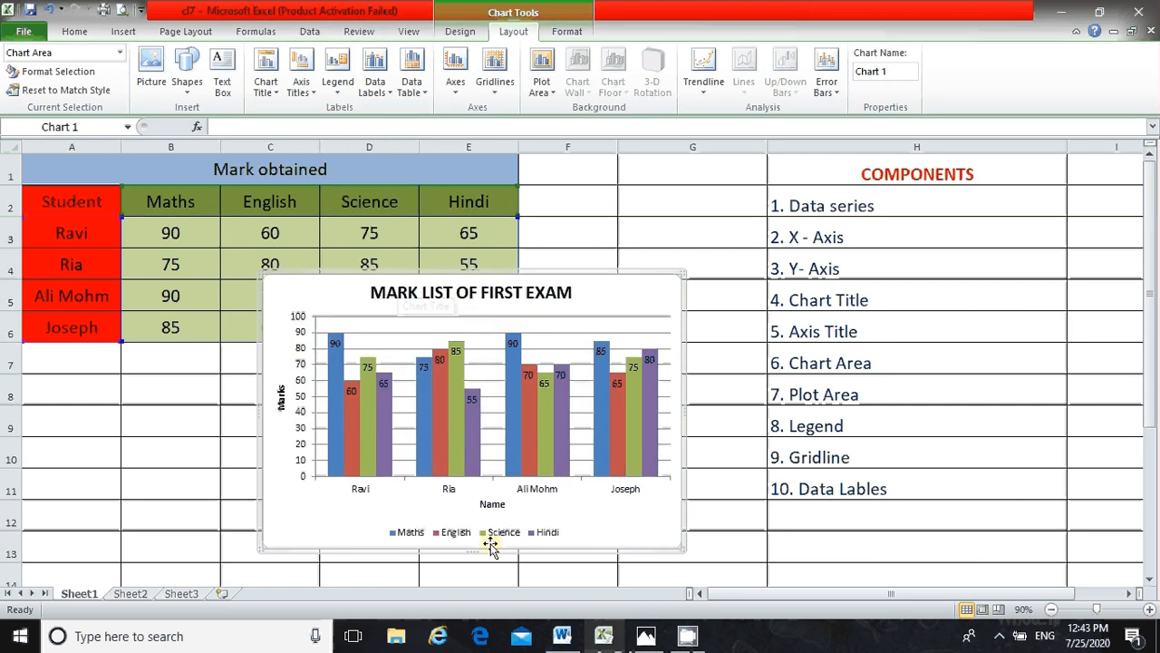
click(337, 86)
click(390, 136)
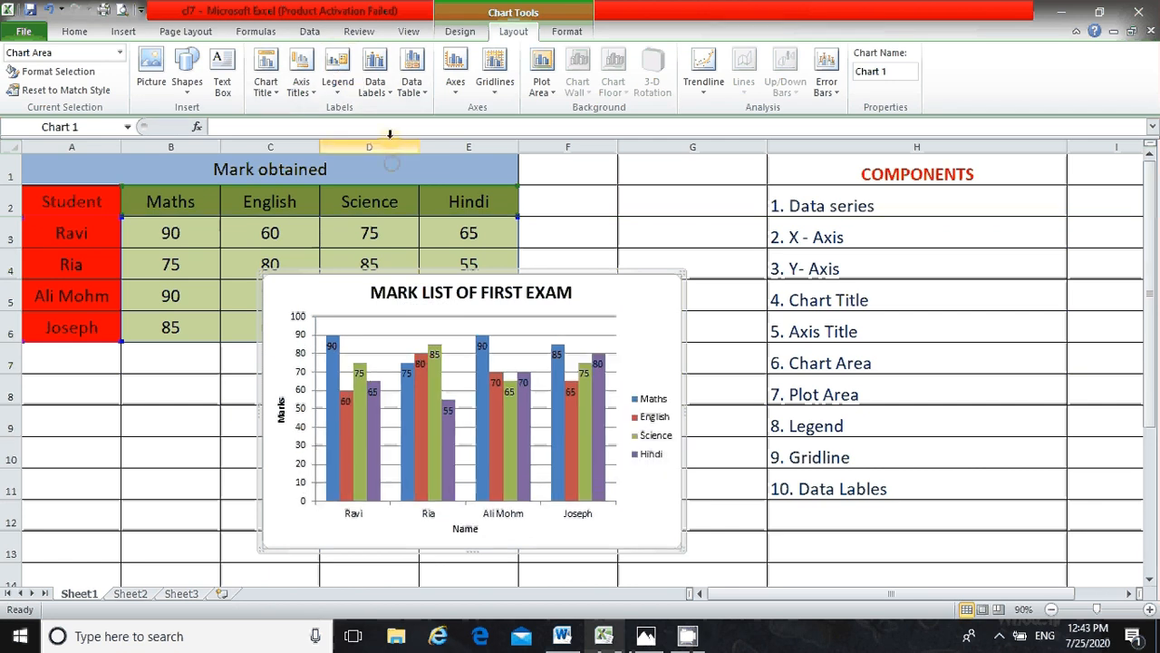
- Position the data labels at Inside Base and show a data table without legend keys below the chart
click(388, 91)
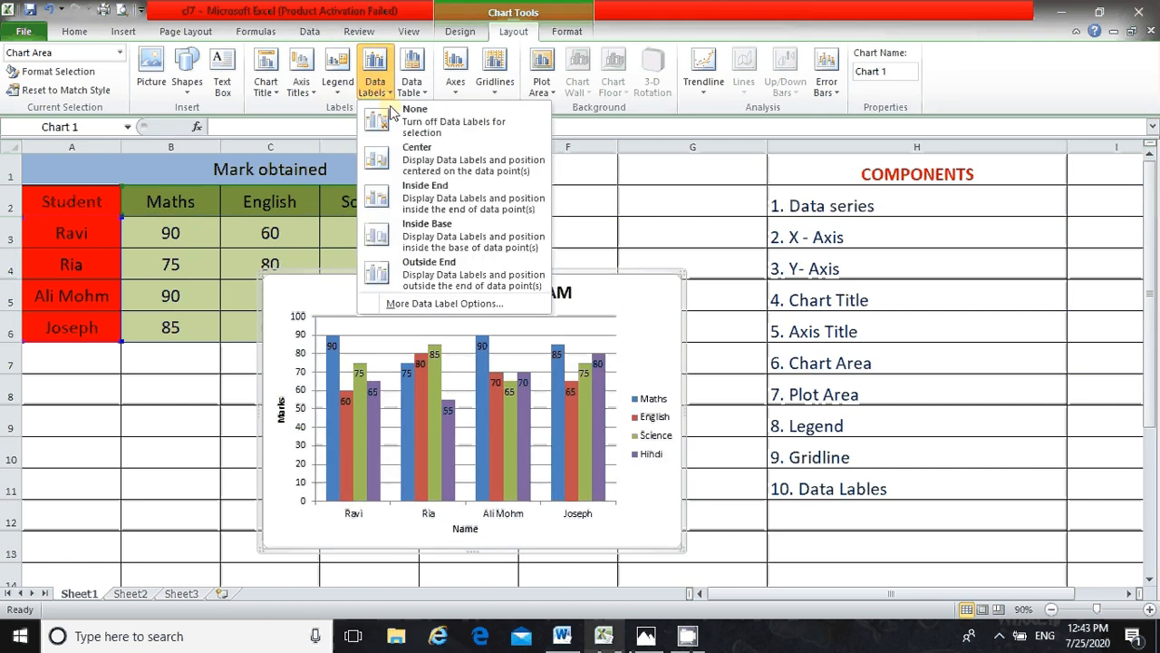
click(458, 245)
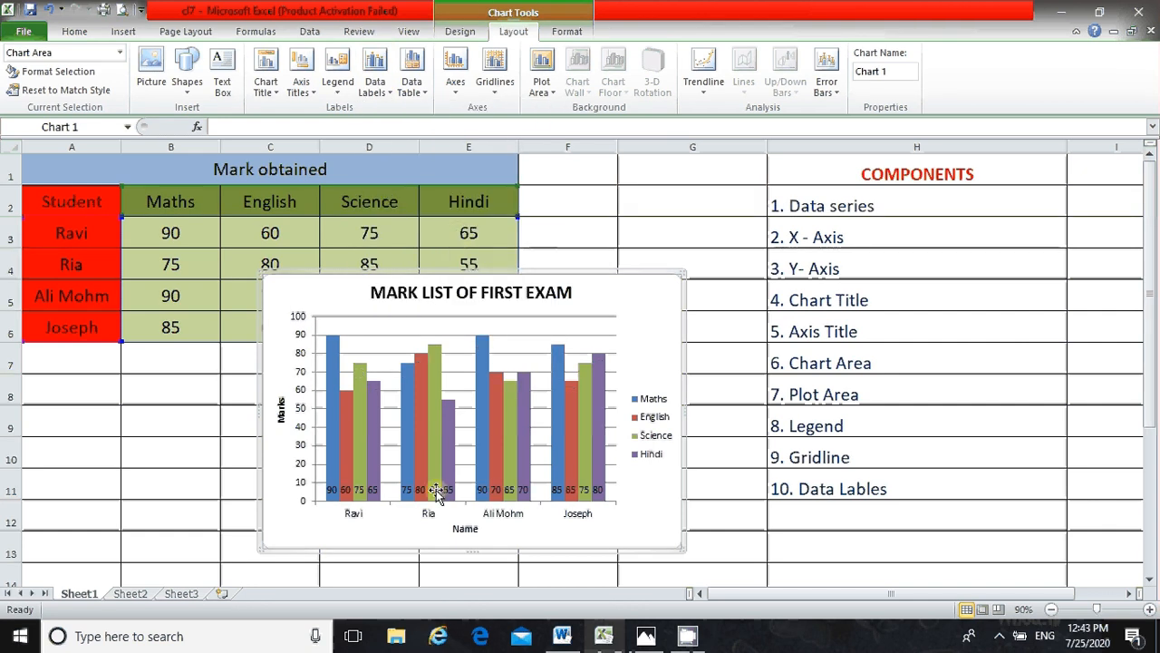
click(412, 91)
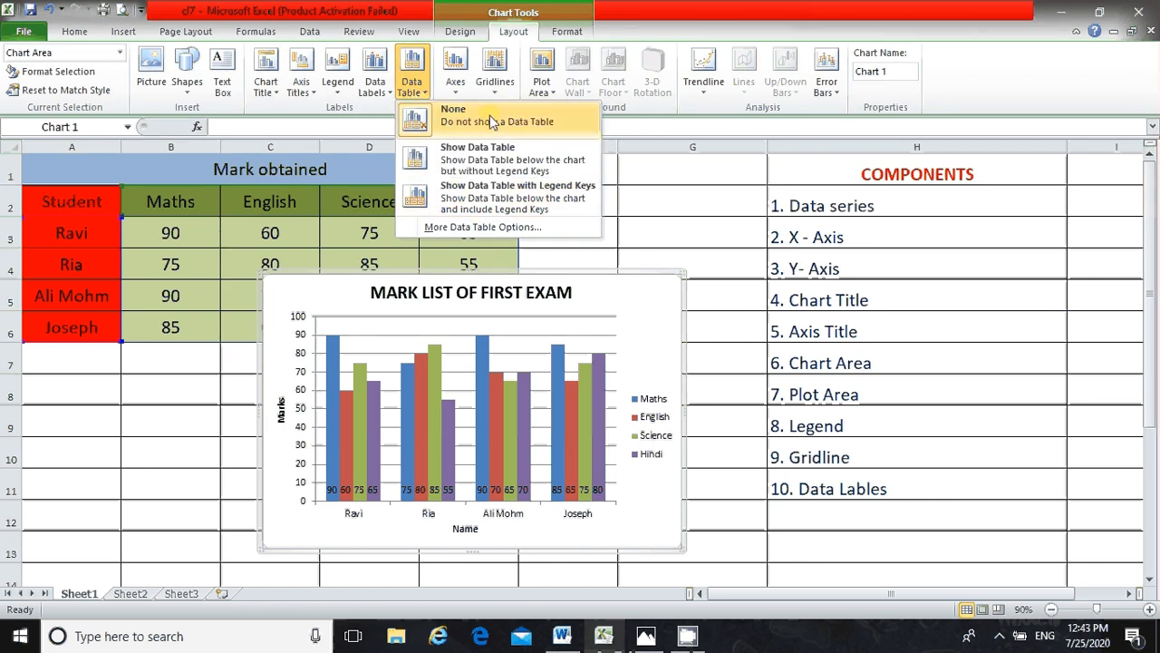
click(478, 154)
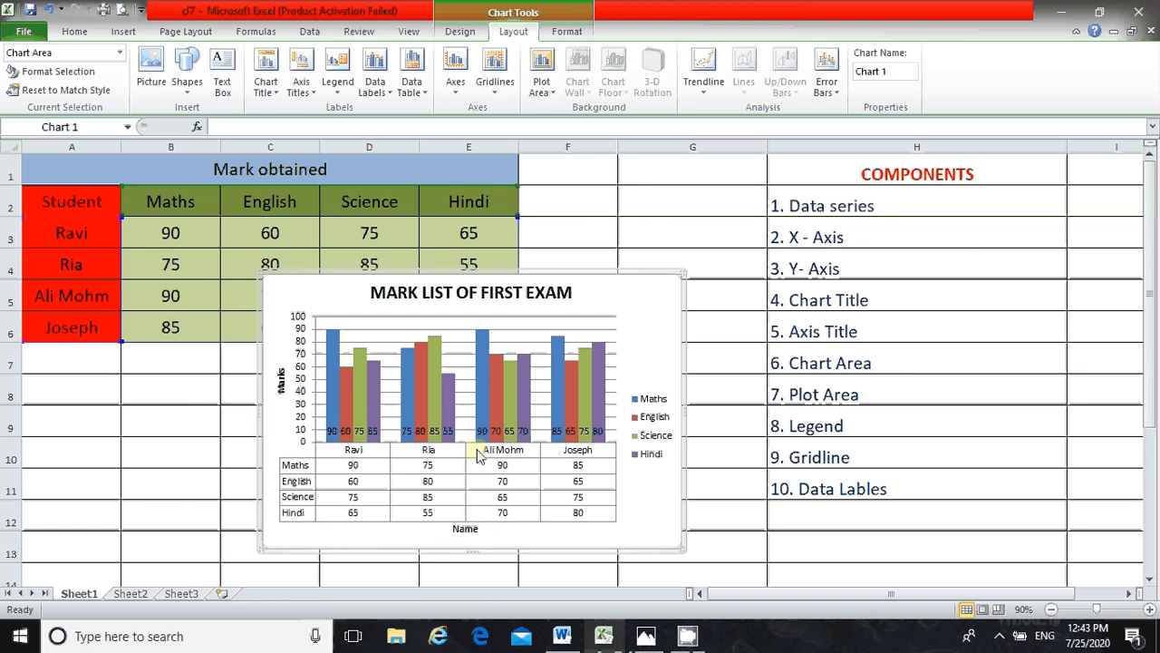
- Try to show the primary horizontal axis without labeling
click(454, 81)
mouse_move(517, 110)
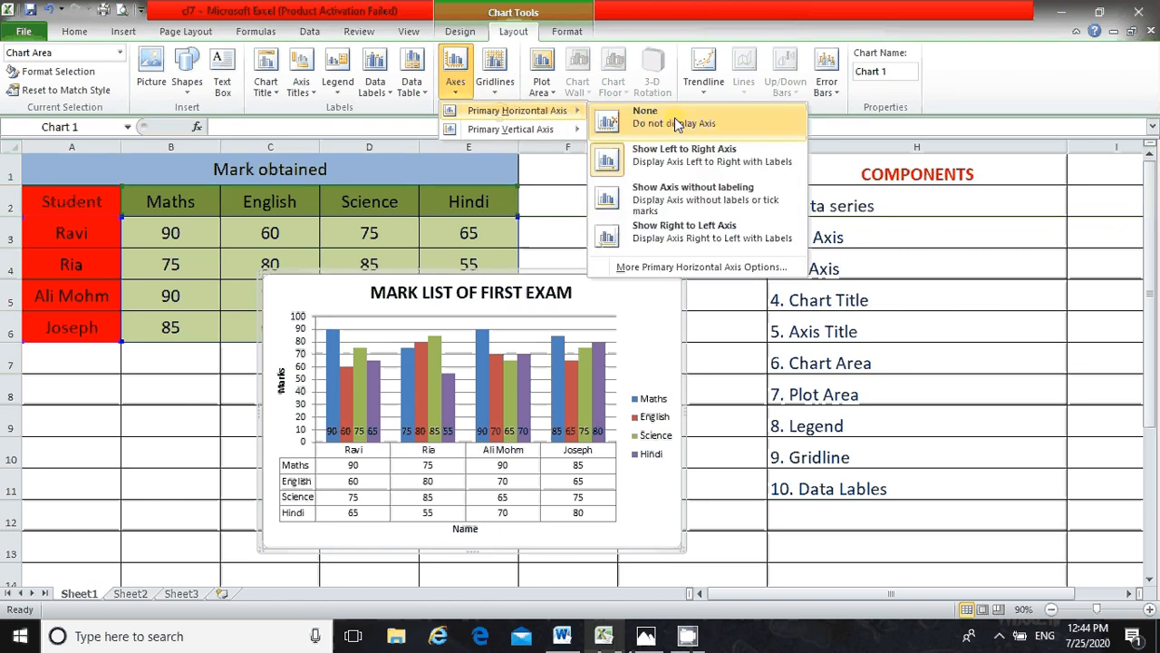
click(758, 202)
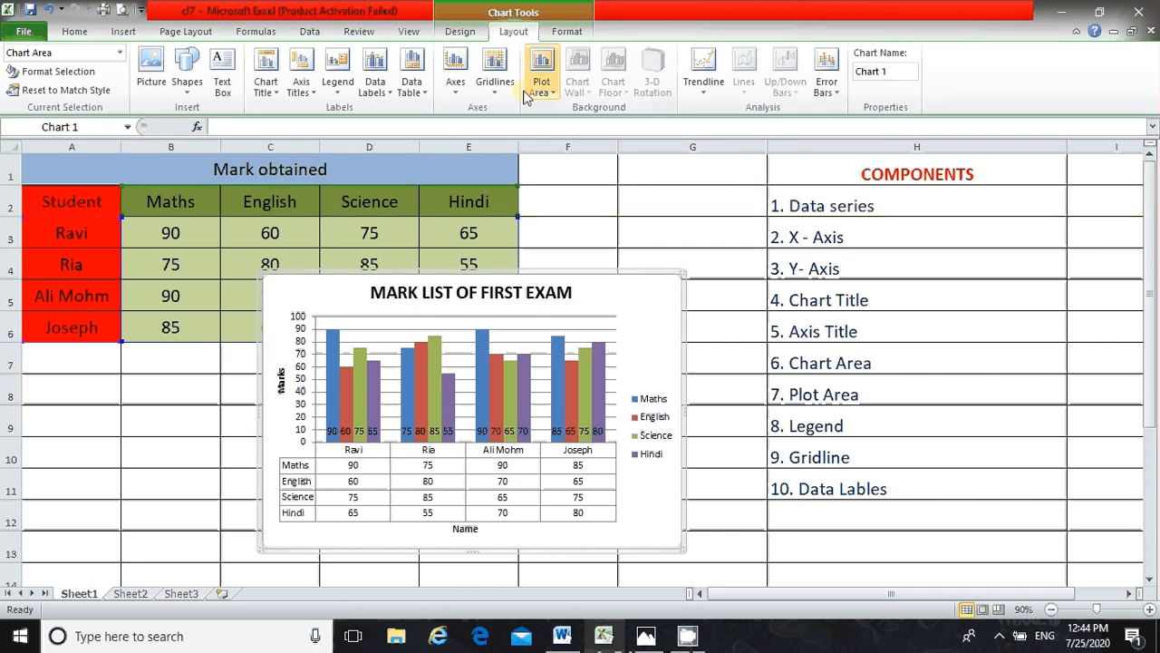
- Show minor primary horizontal gridlines on the mark list chart and enlarge the chart
click(495, 78)
mouse_move(533, 117)
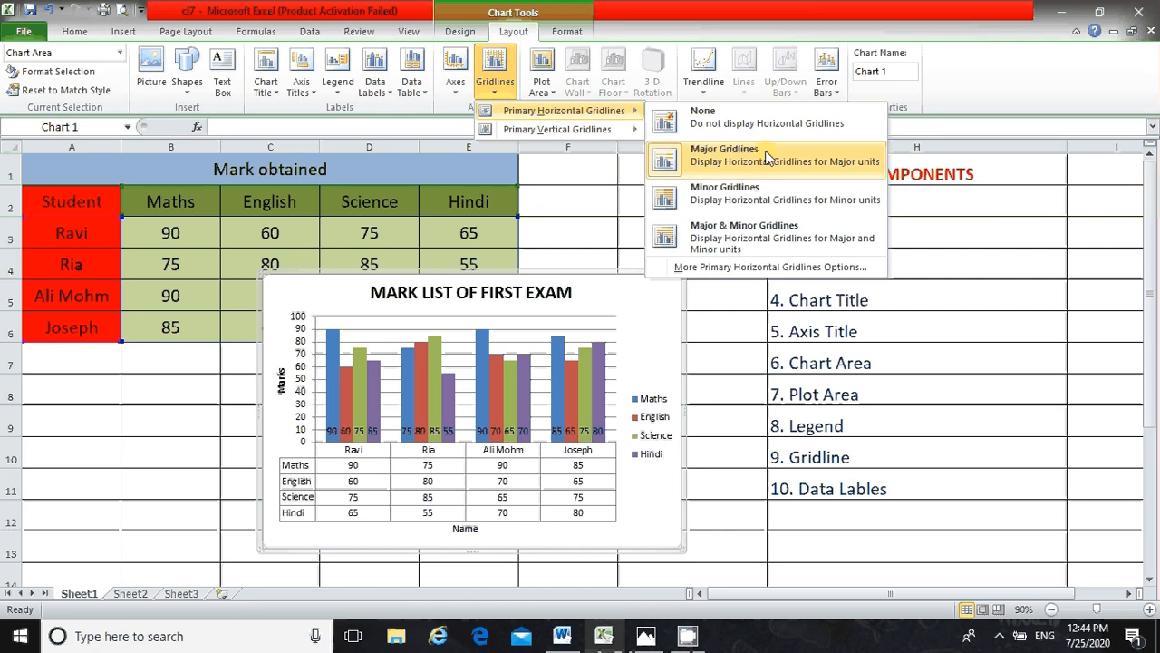
click(797, 214)
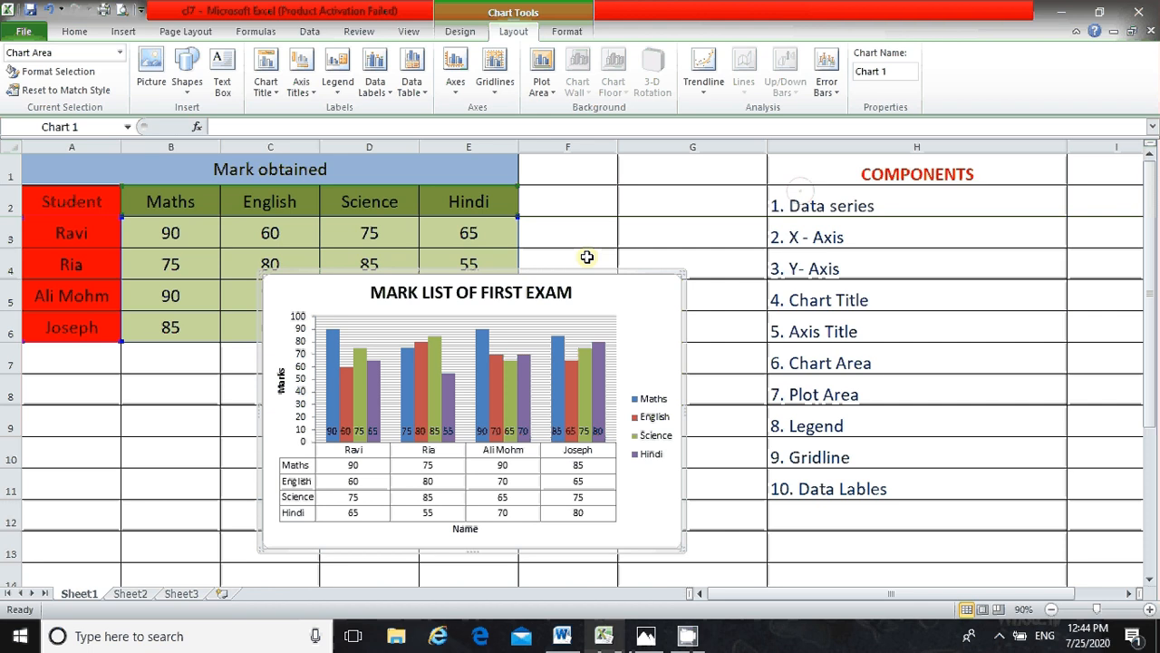
drag(684, 273, 827, 160)
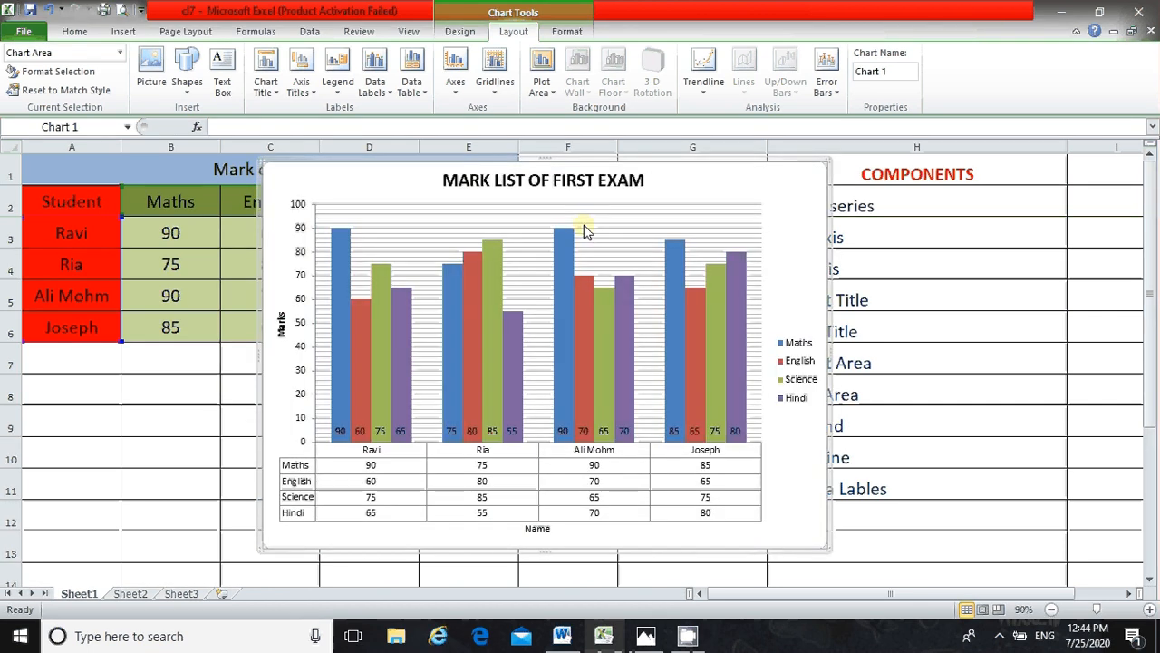
- Try the None and Major Gridlines options for the primary horizontal gridlines, and return them to Minor Gridlines
click(494, 86)
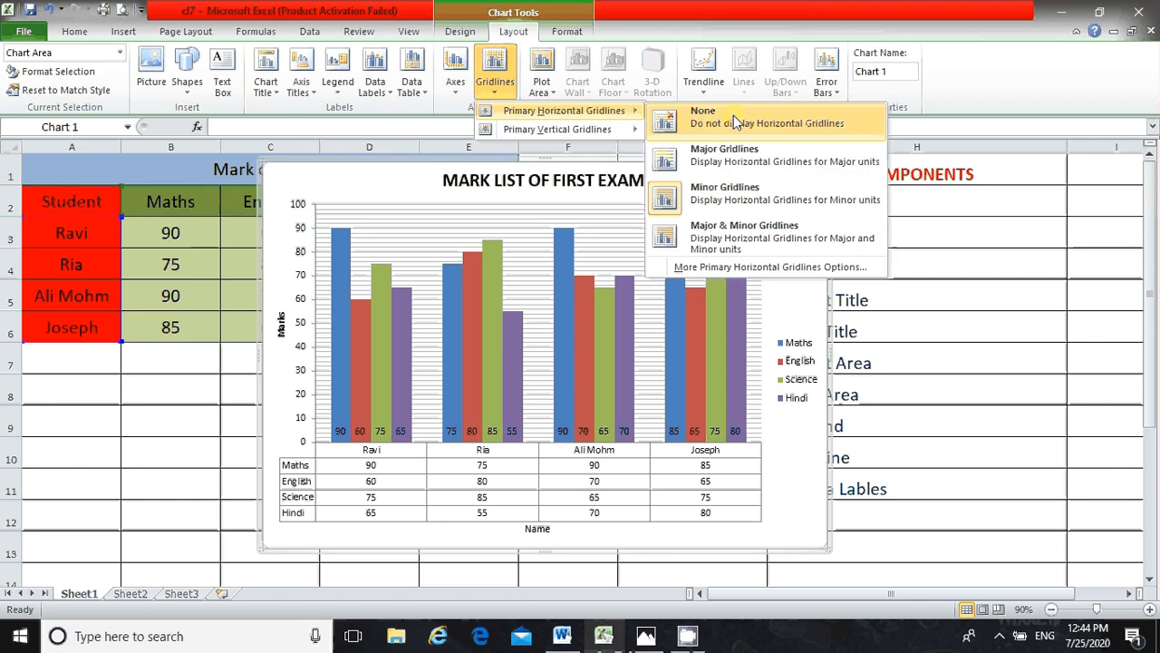
click(734, 115)
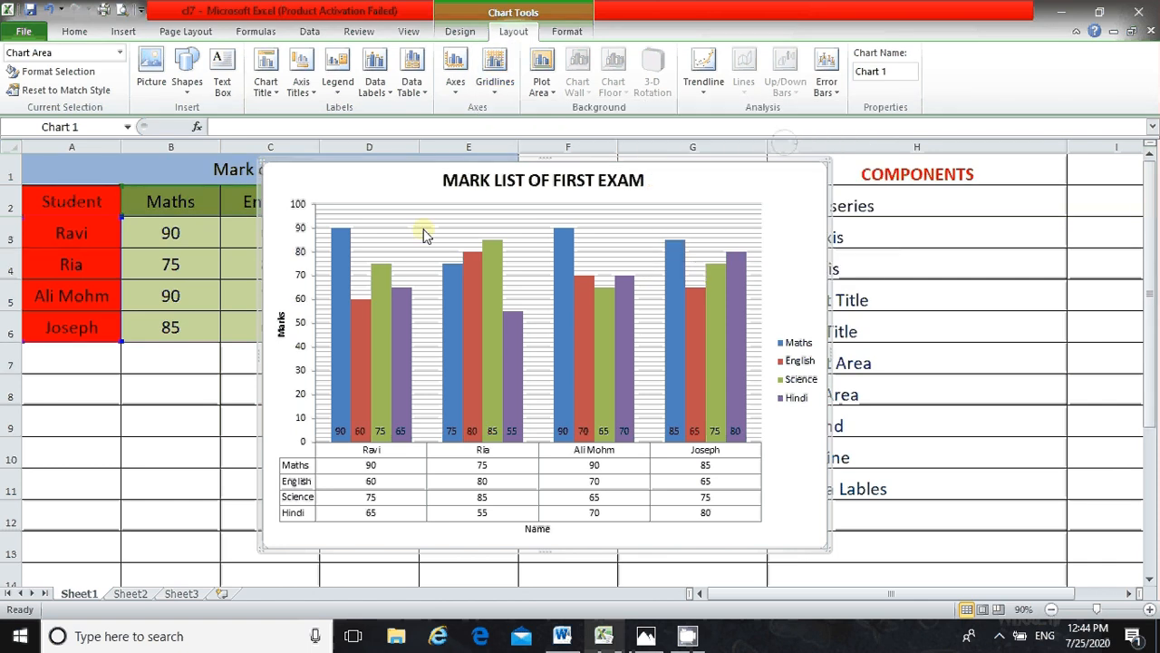
click(494, 86)
mouse_move(581, 110)
click(733, 158)
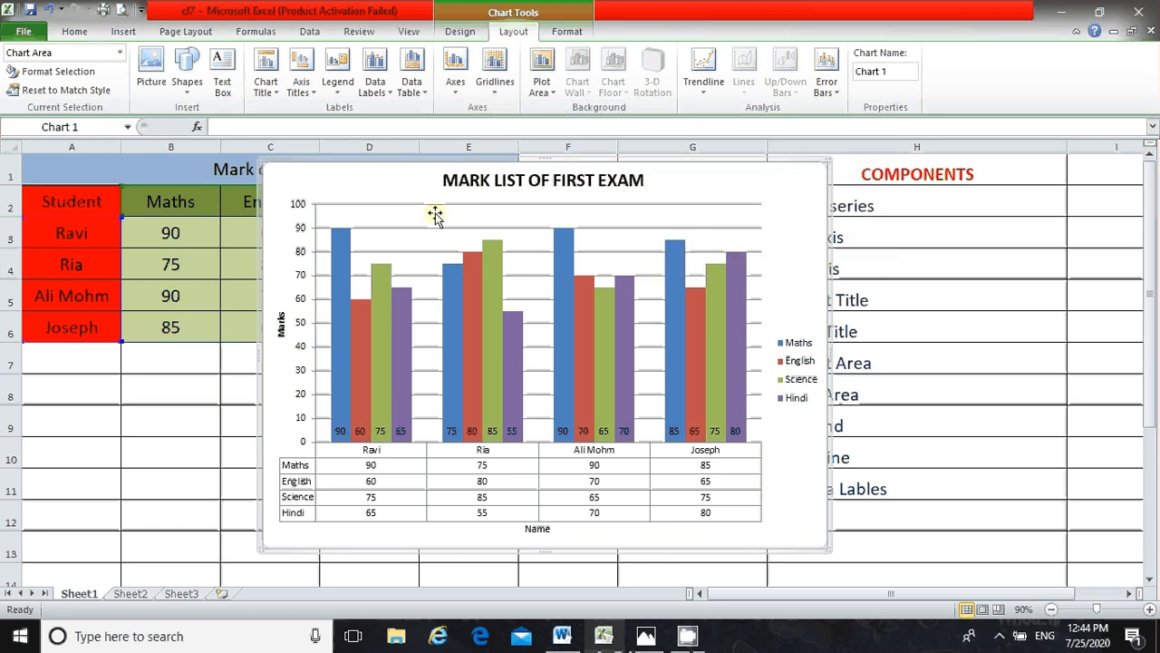
click(496, 84)
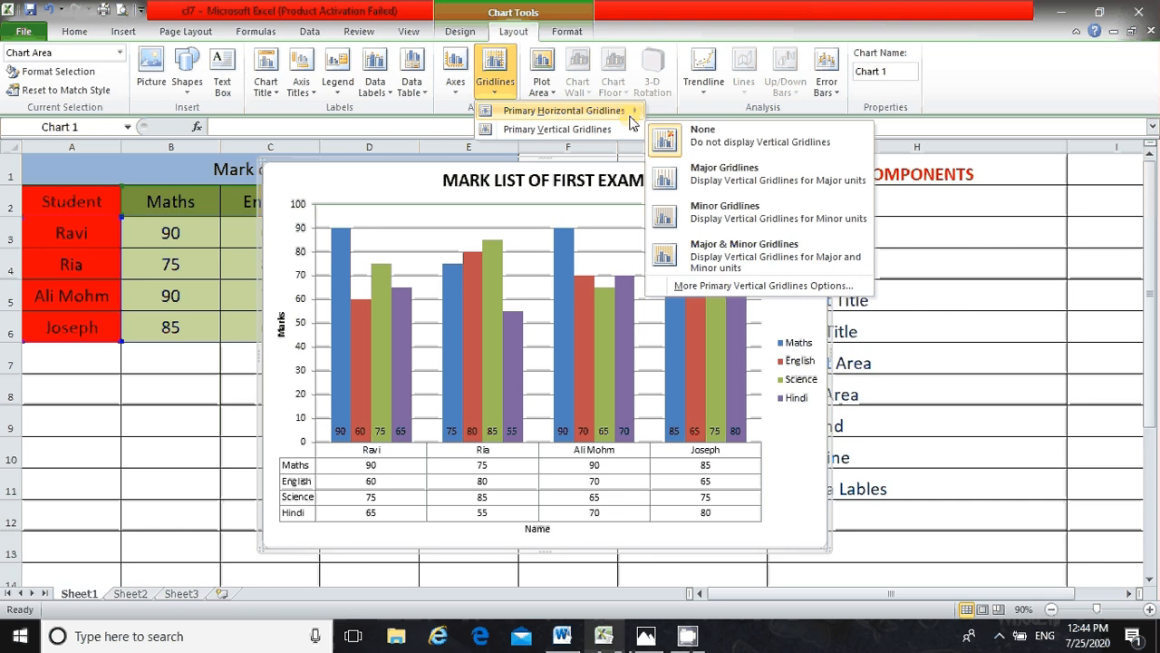
mouse_move(632, 123)
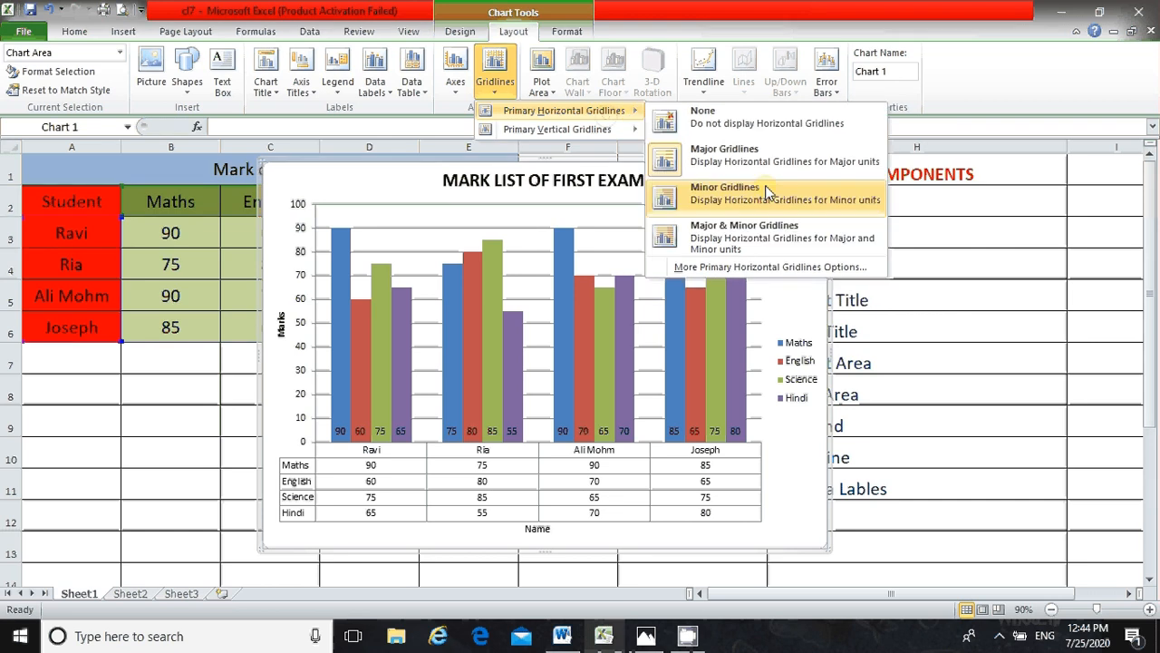
click(768, 193)
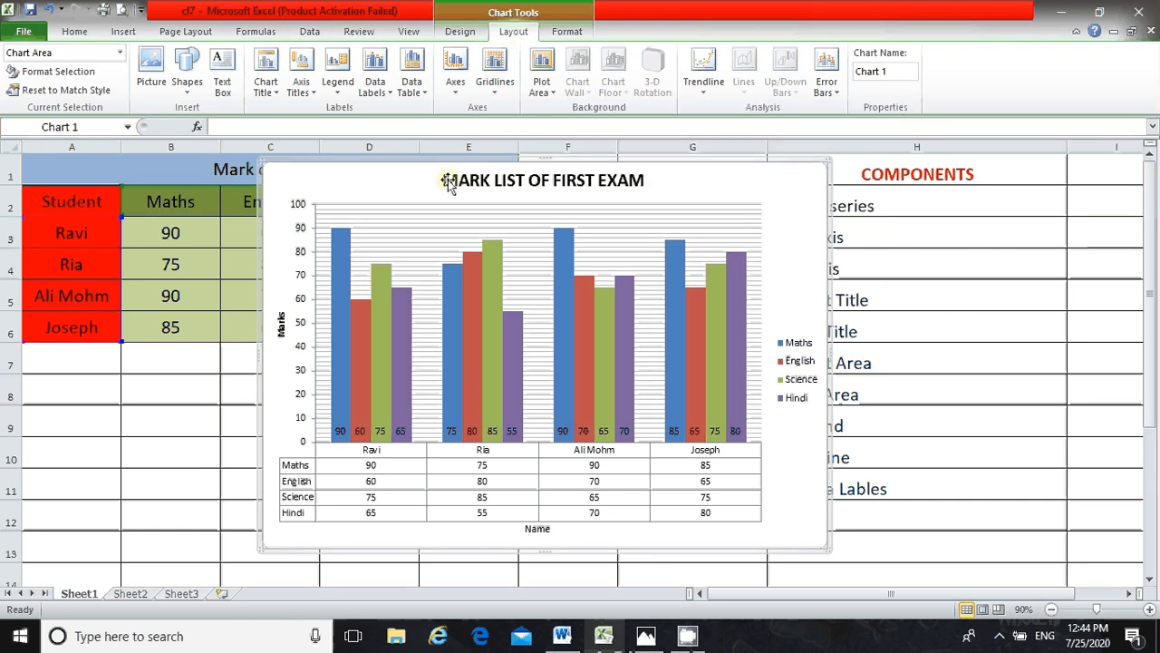
- Try major primary vertical gridlines on the chart and switch them to Minor Gridlines
click(495, 73)
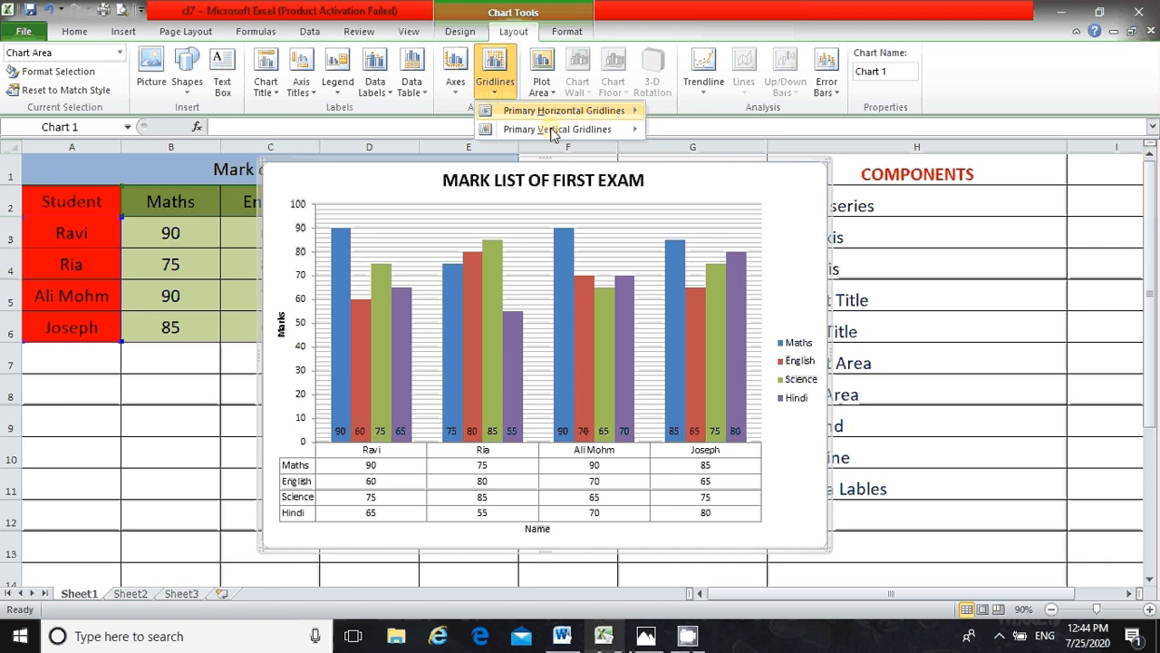
click(757, 174)
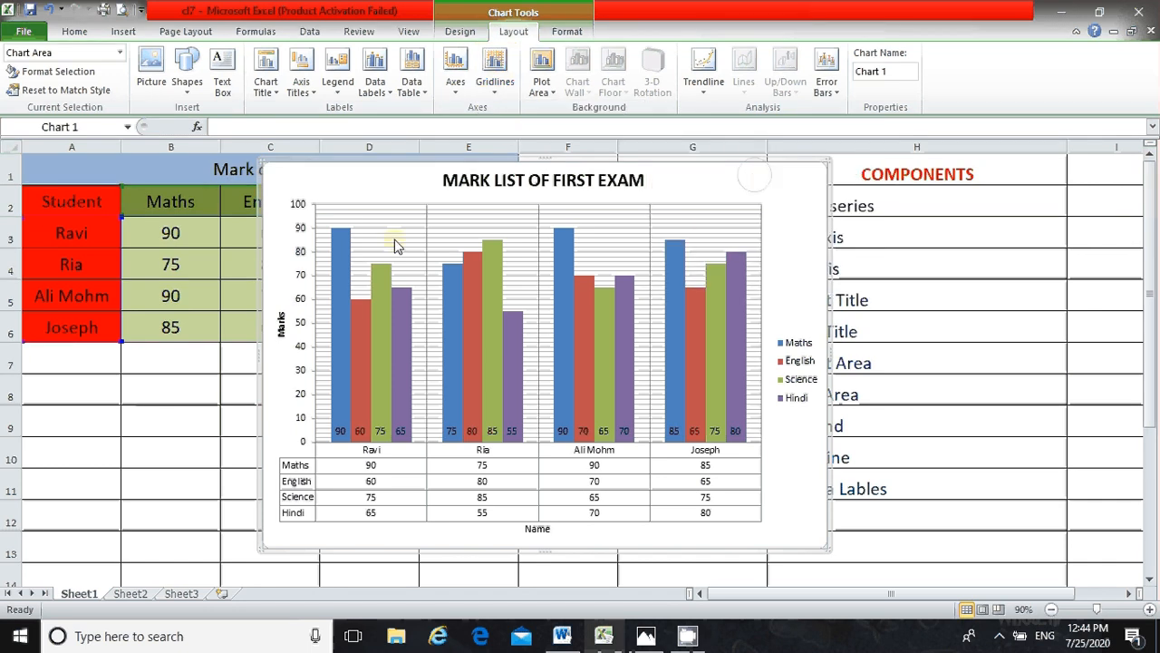
click(494, 72)
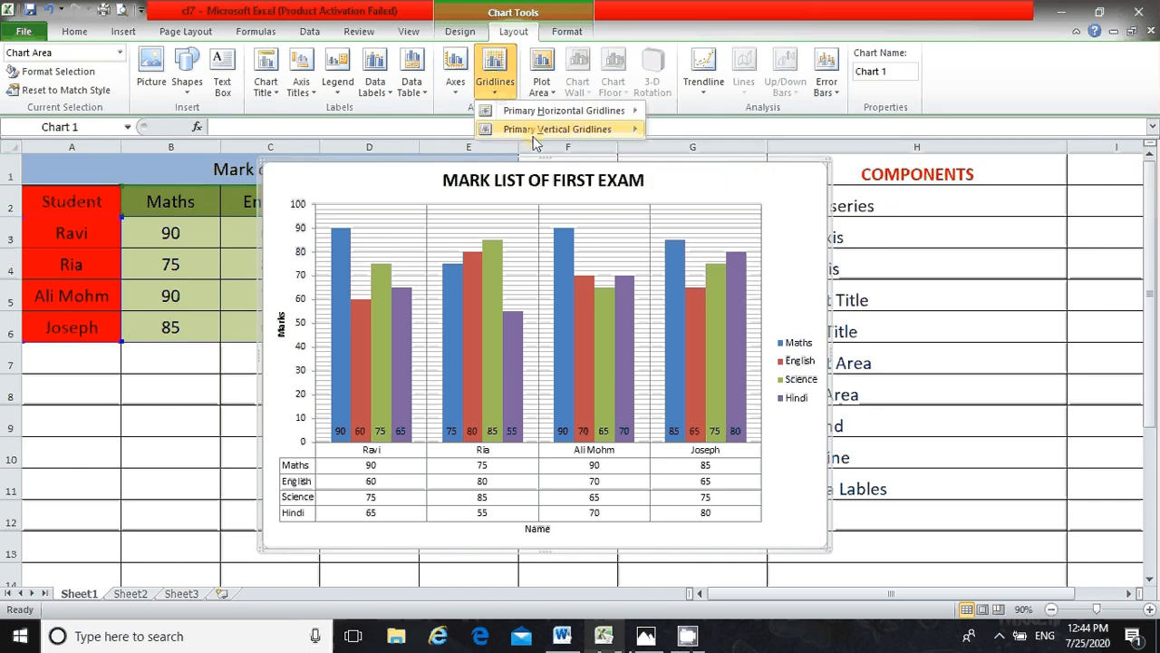
mouse_move(534, 135)
click(776, 214)
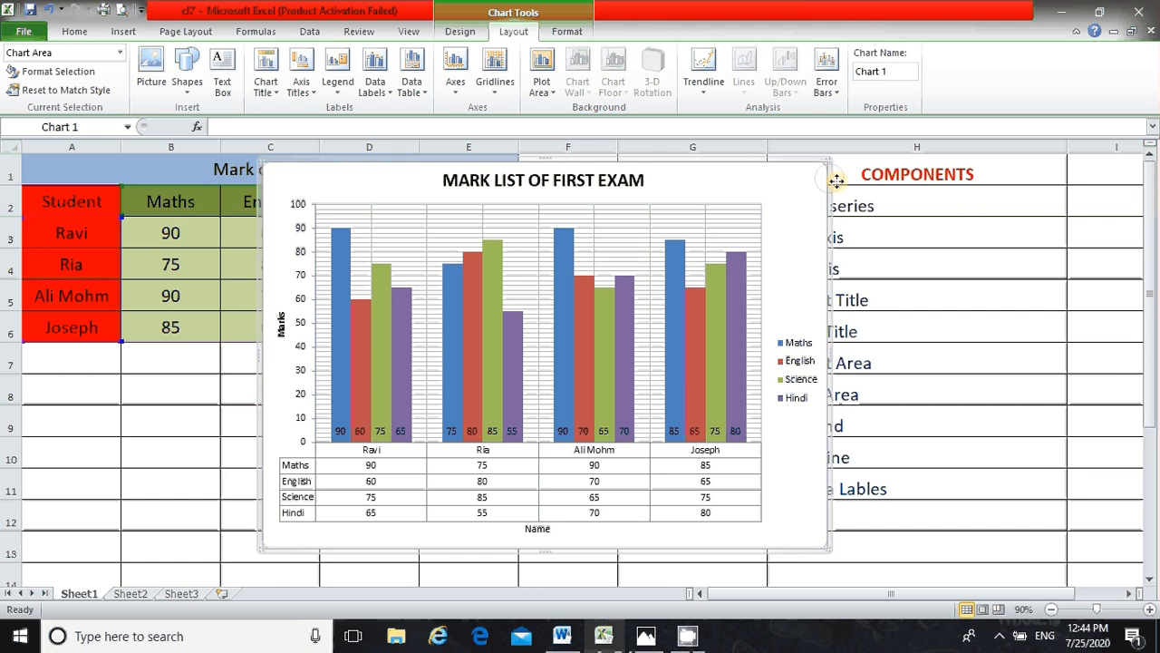
- Move the chart toward the marks table and shrink it to uncover most of the data
drag(836, 180, 669, 192)
click(1002, 365)
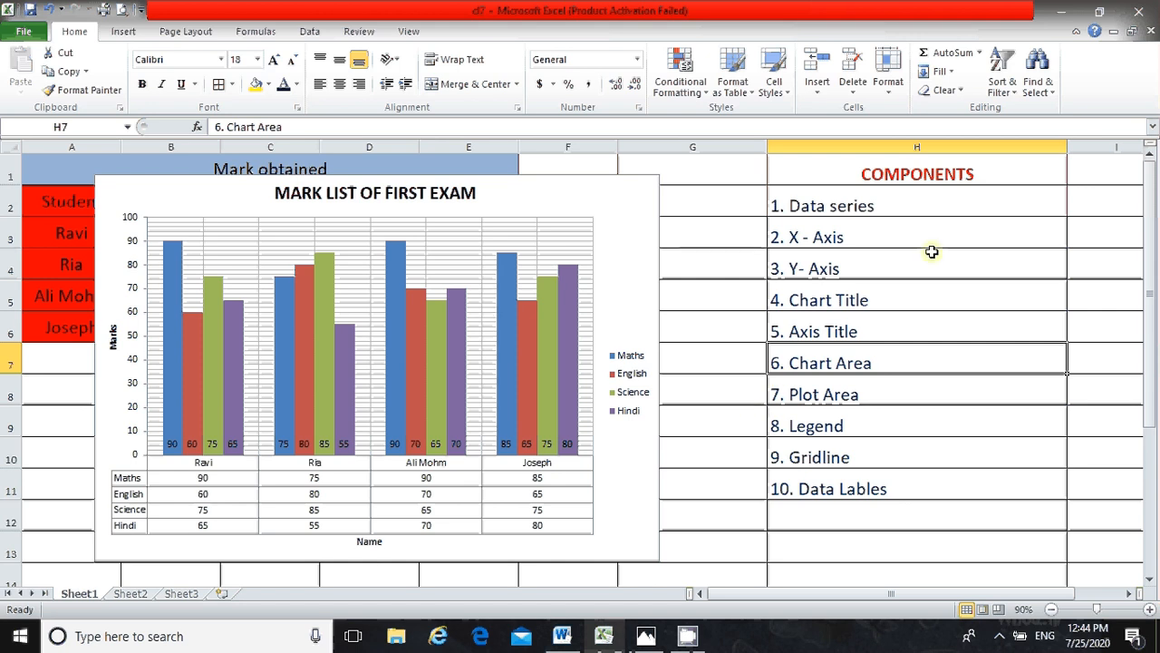
click(656, 177)
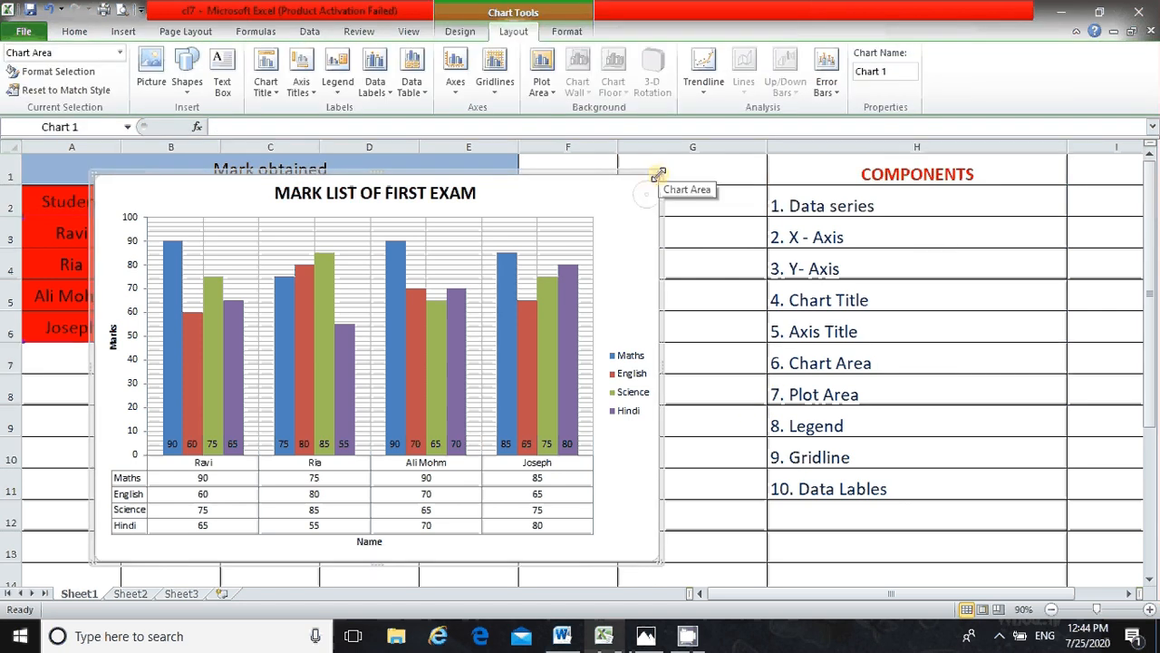
drag(658, 175, 661, 299)
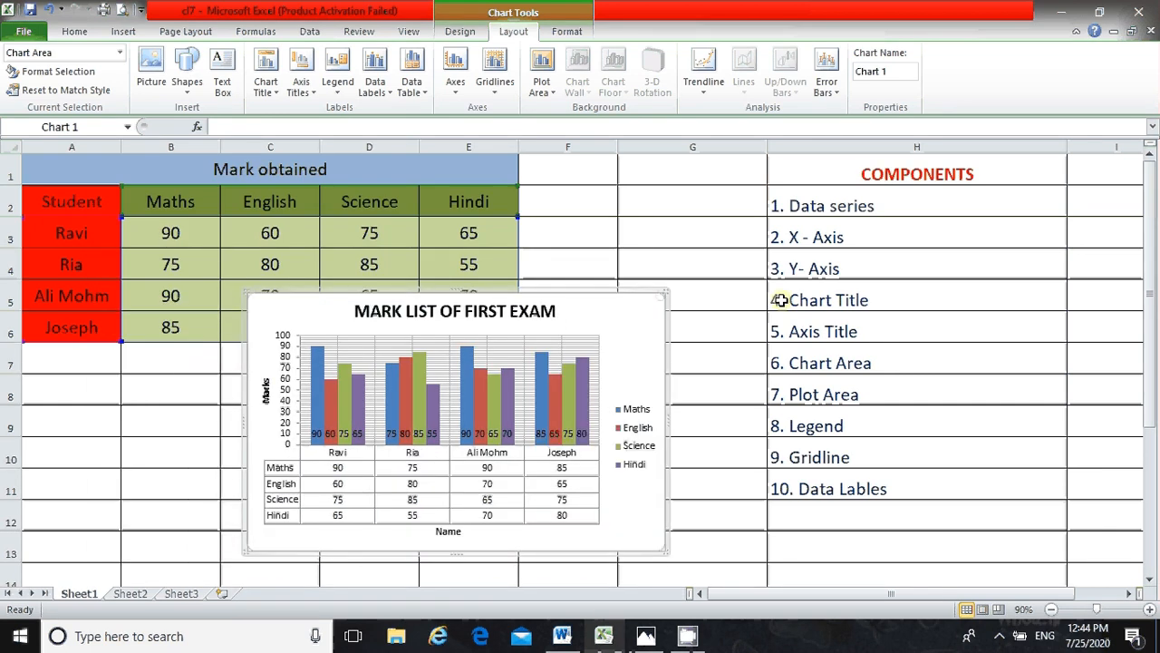
- Review the entries of the COMPONENTS list from Data series to Axis Title against the chart
click(862, 205)
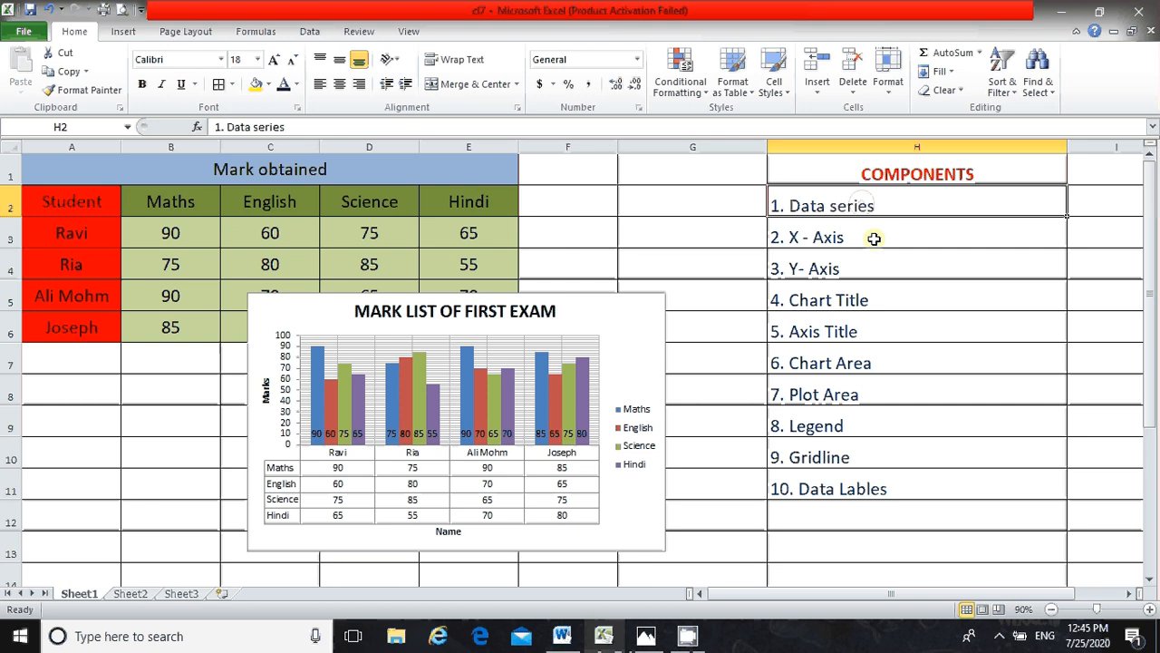
click(874, 238)
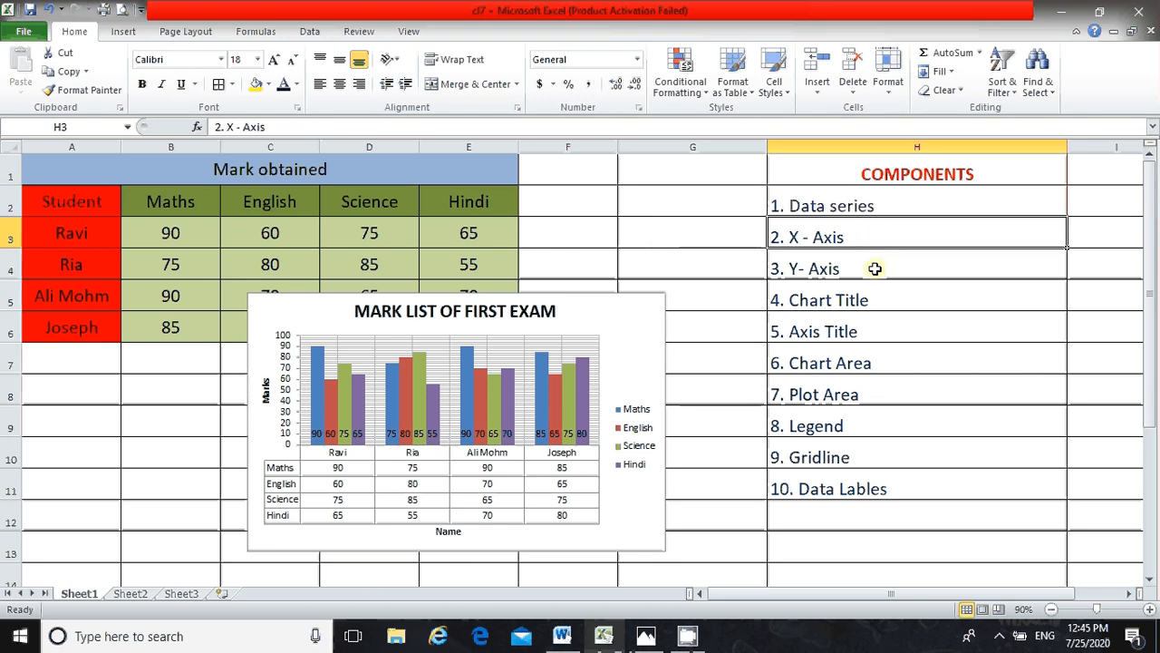
click(875, 268)
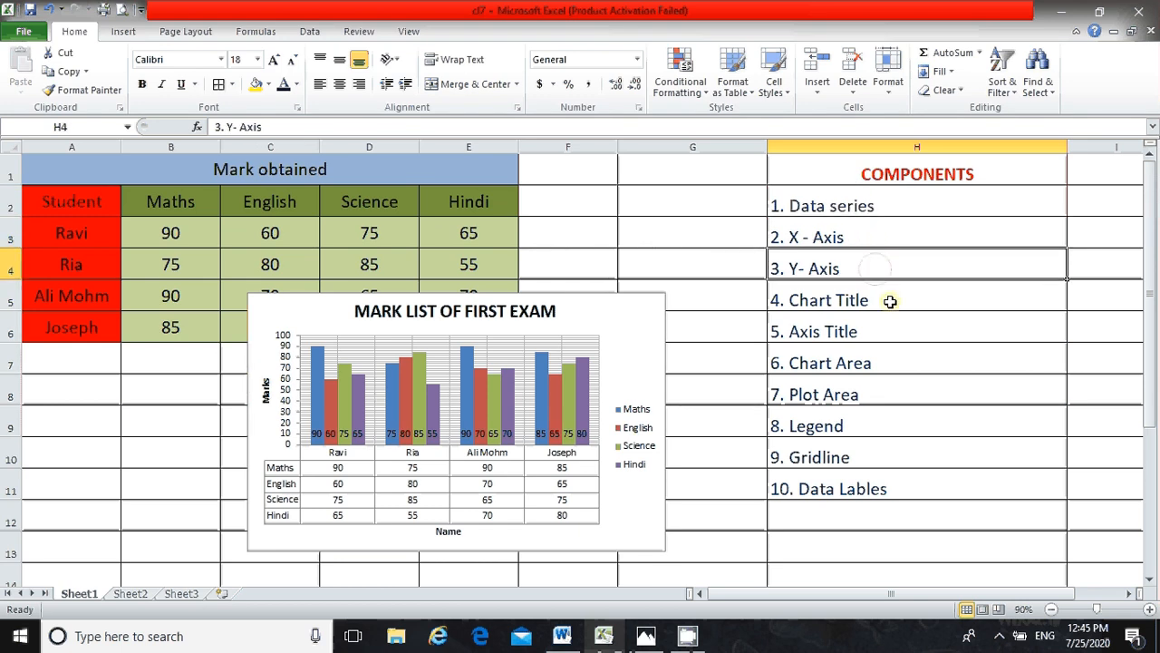
click(890, 301)
click(897, 329)
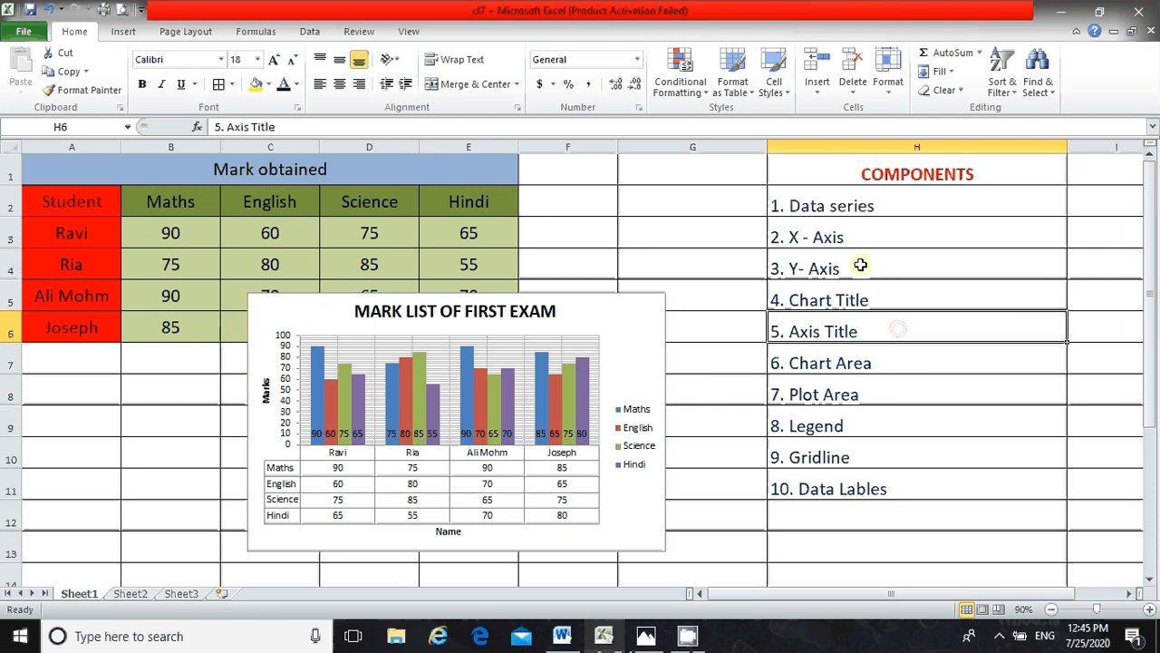
click(874, 207)
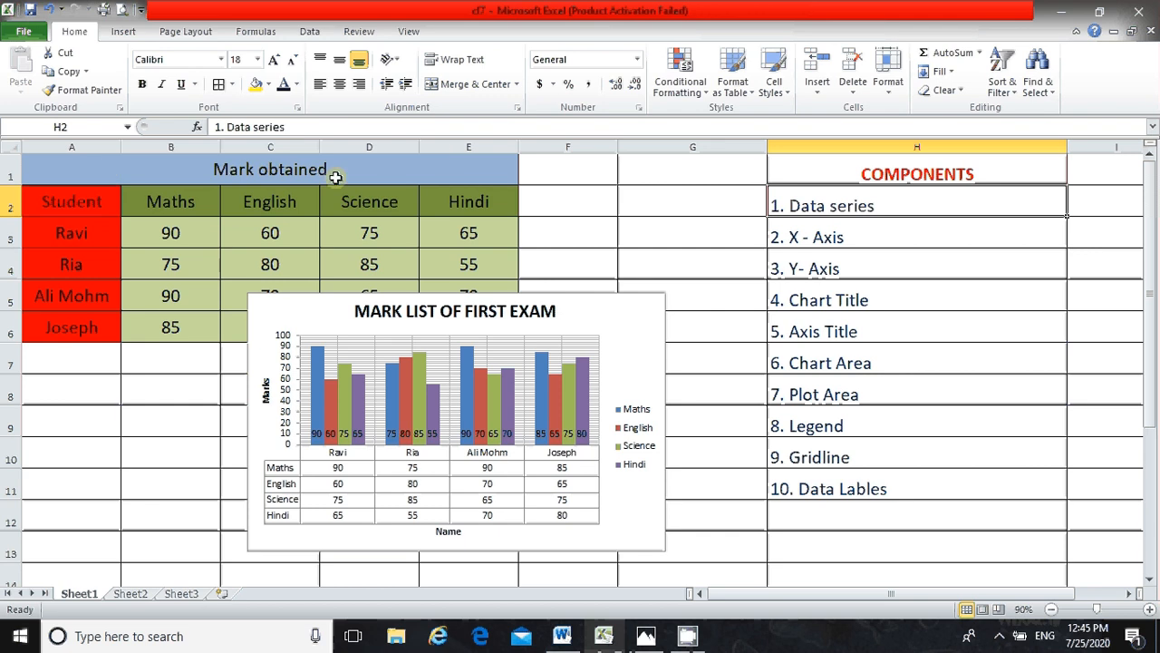
click(918, 239)
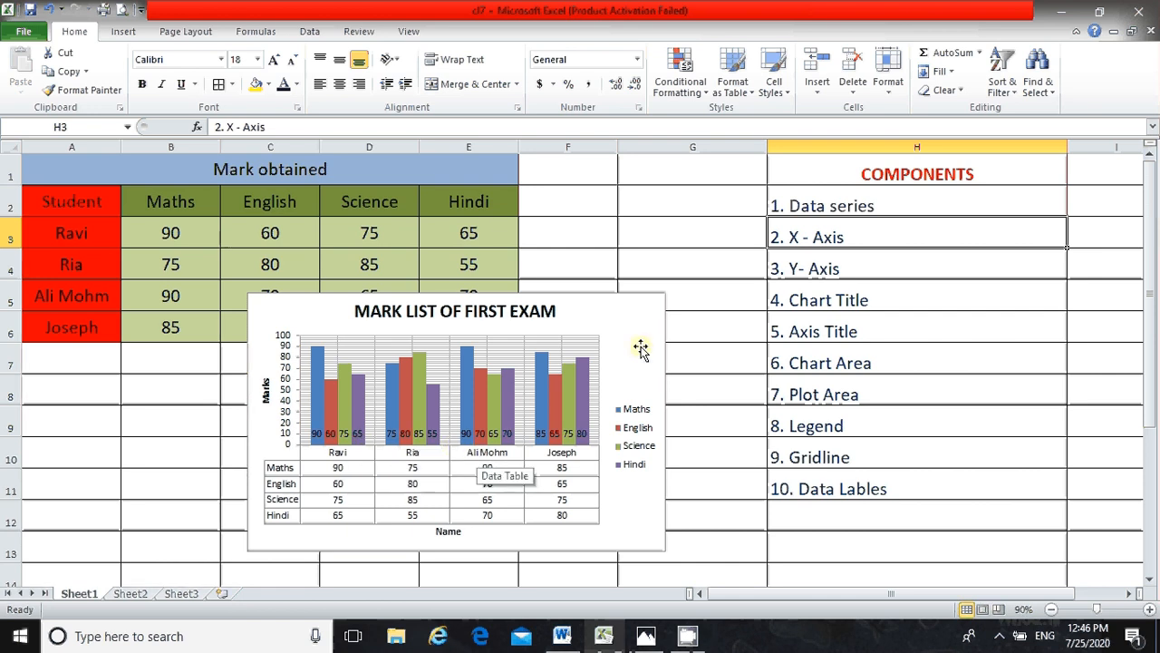
click(704, 284)
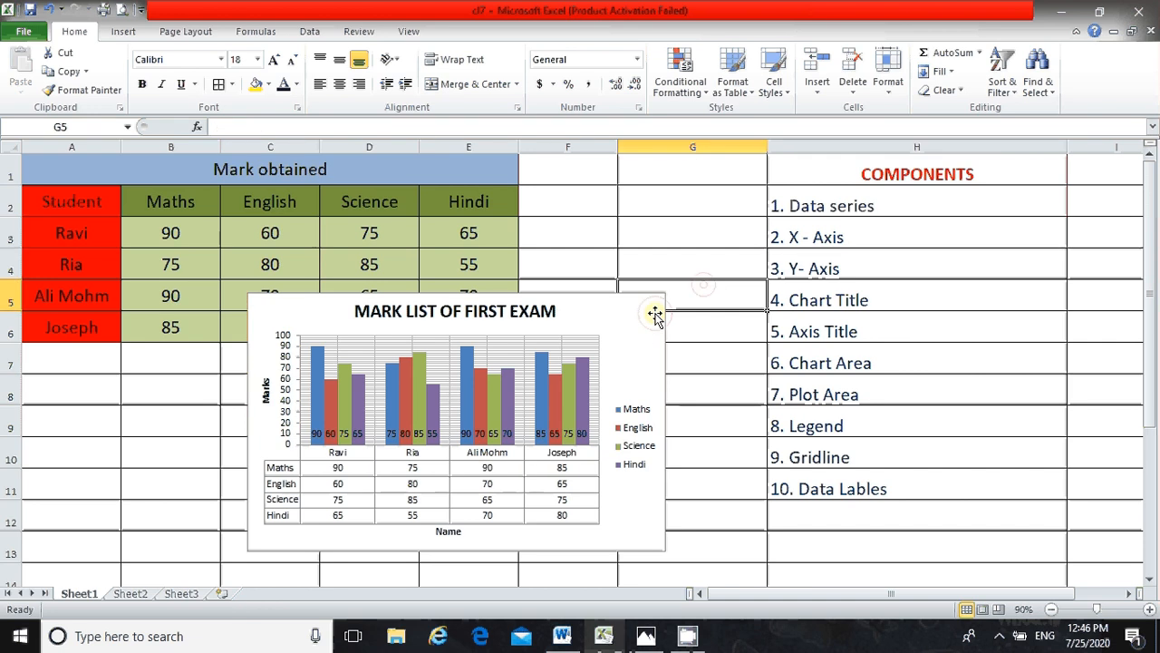
click(654, 314)
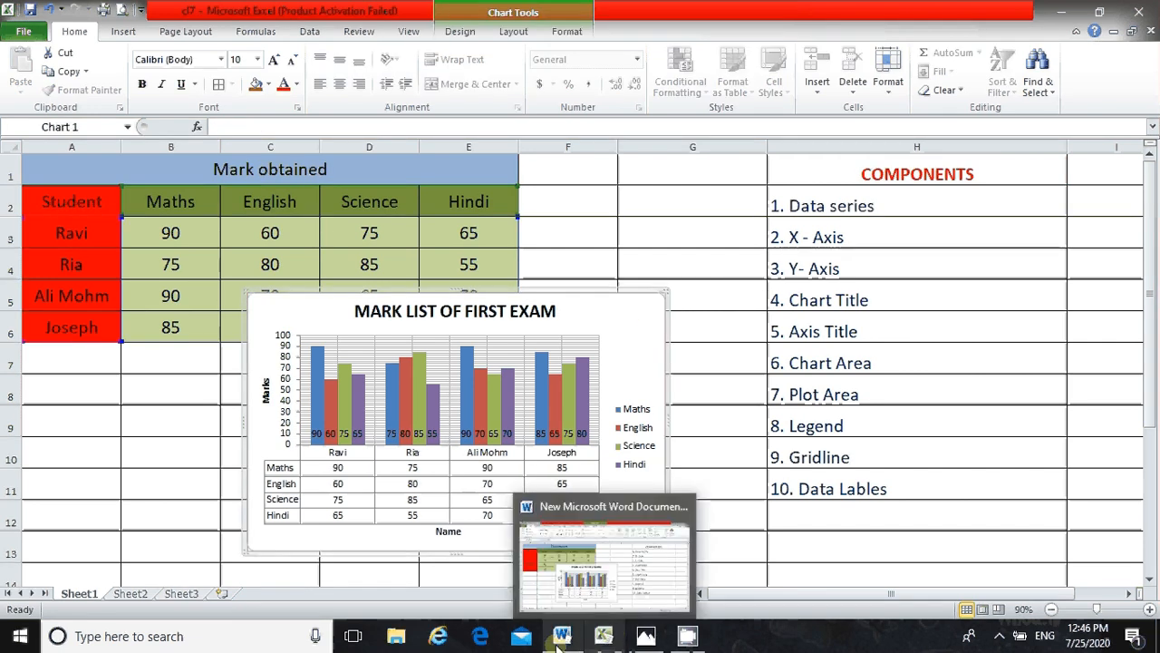
- Switch to the Word document to read the definition under the CHART heading, and return to the Excel workbook
click(560, 640)
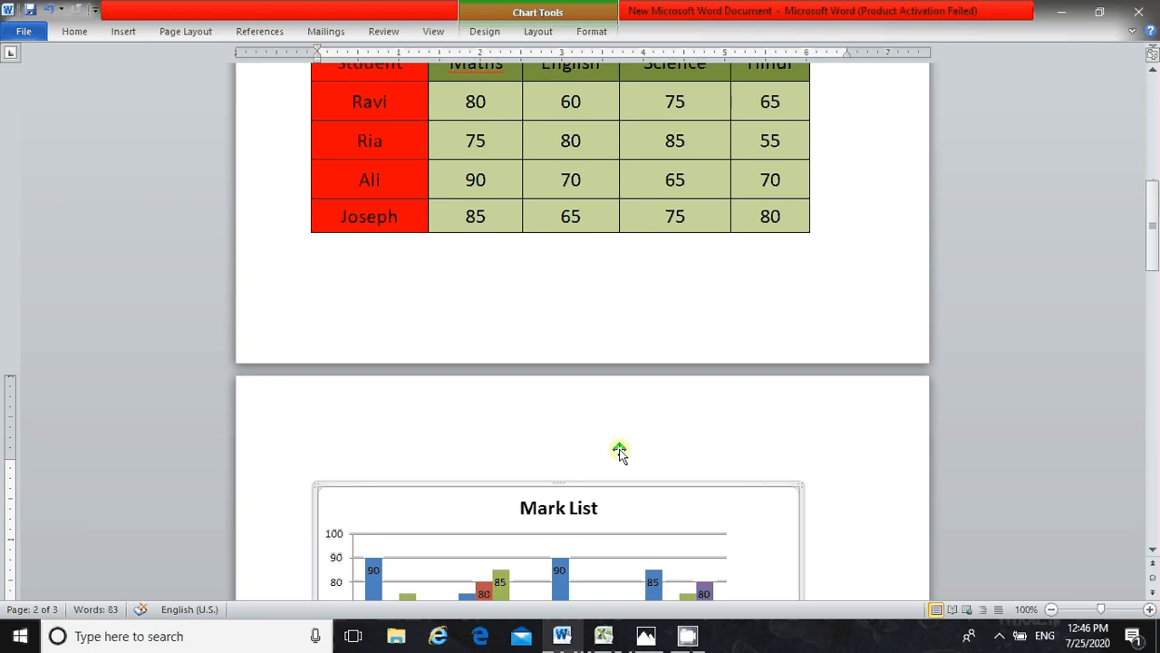
scroll(620, 458, down, 10)
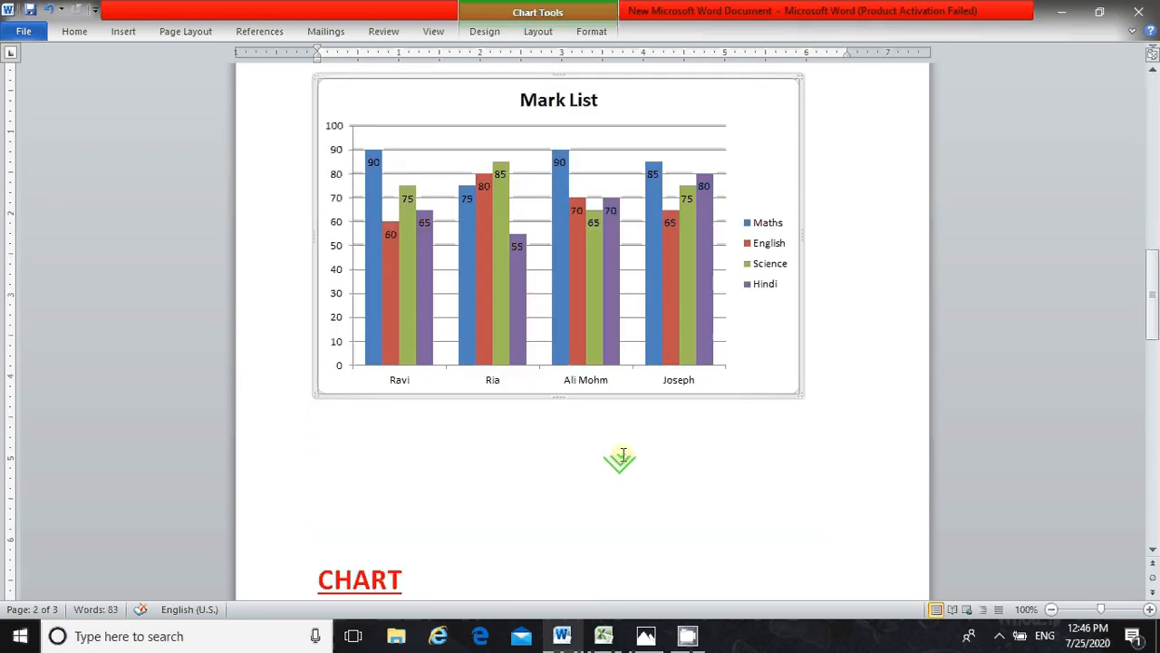
scroll(623, 455, down, 6)
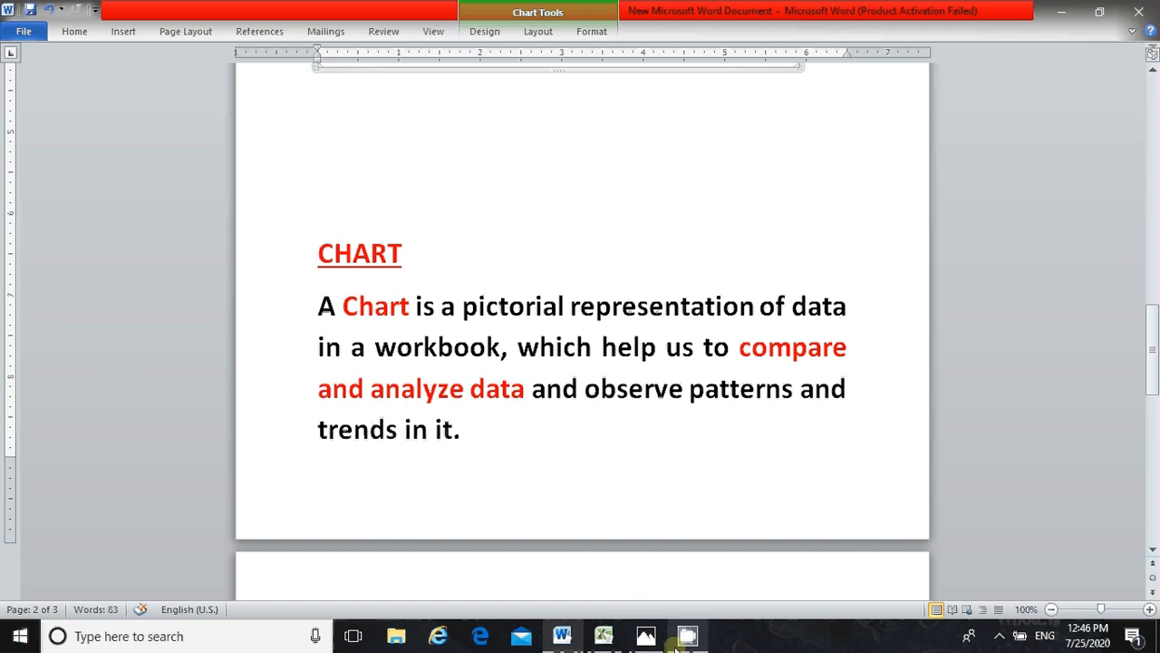
mouse_move(691, 637)
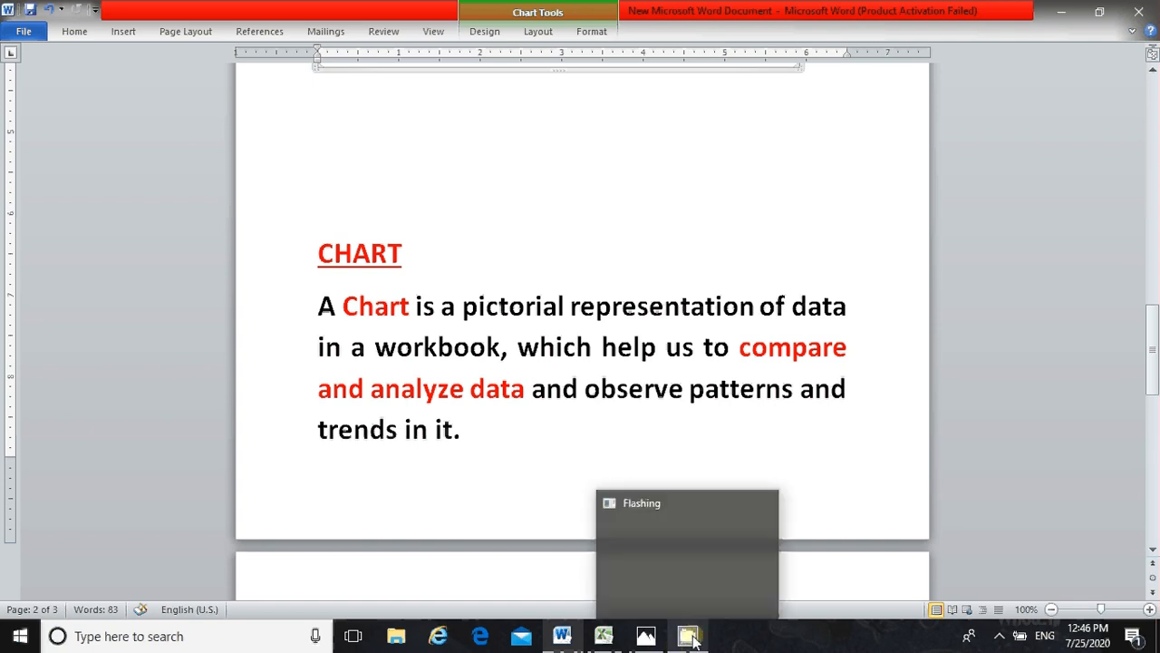
click(617, 641)
click(614, 639)
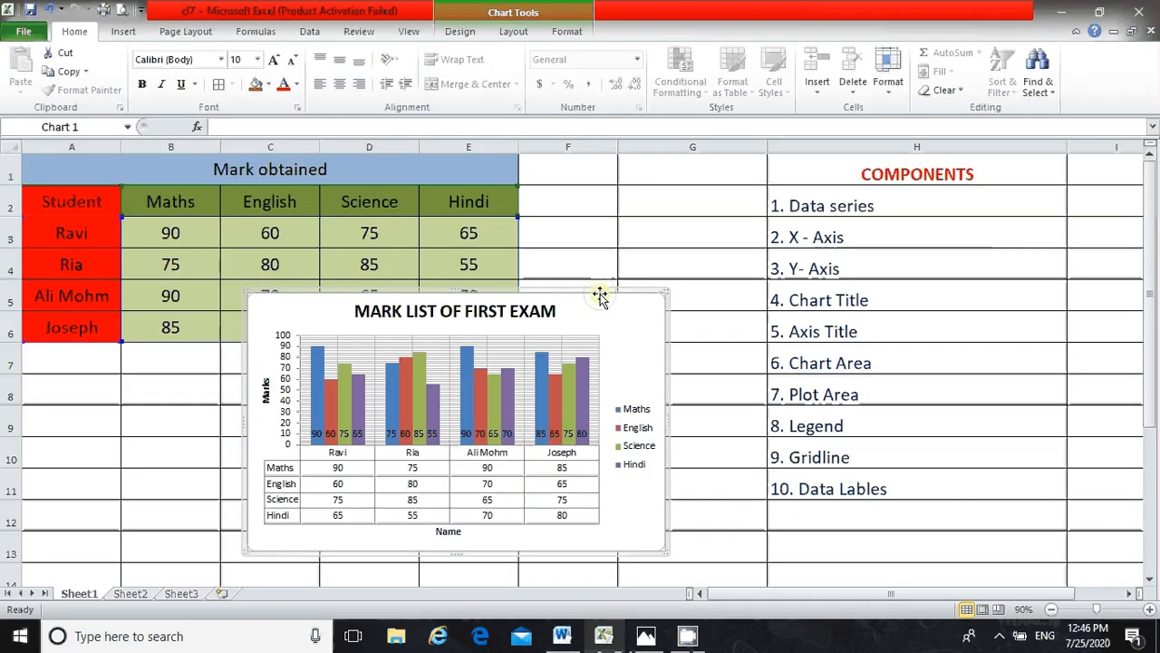
- Delete the MARK LIST OF FIRST EXAM chart from the sheet
drag(600, 296, 621, 296)
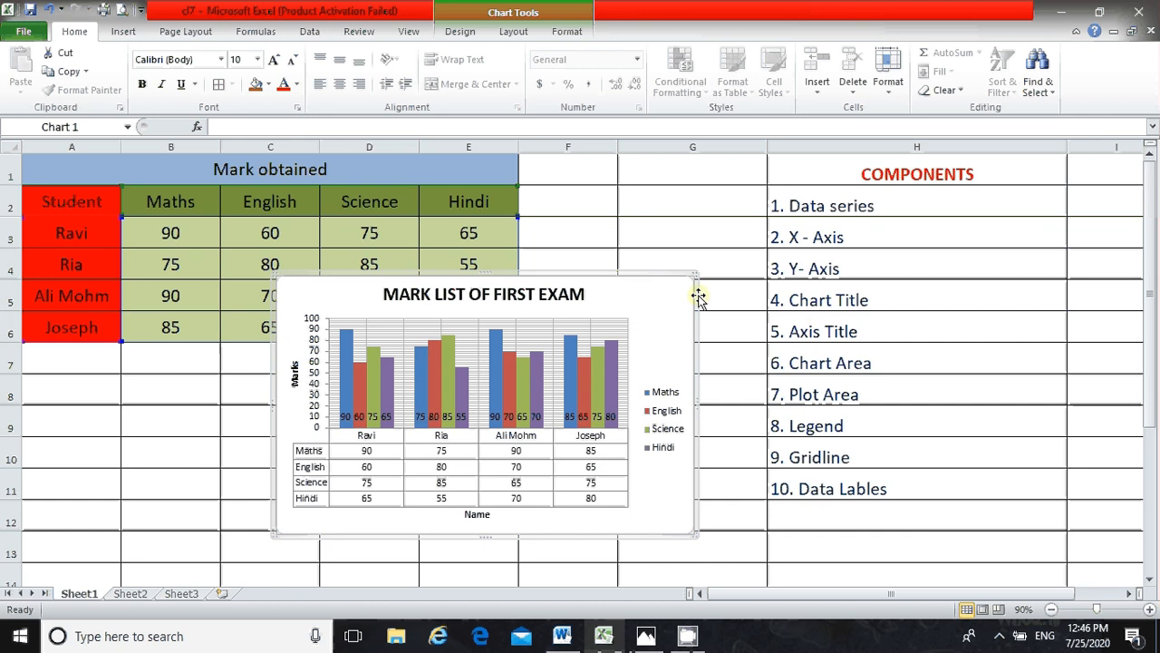
key(Delete)
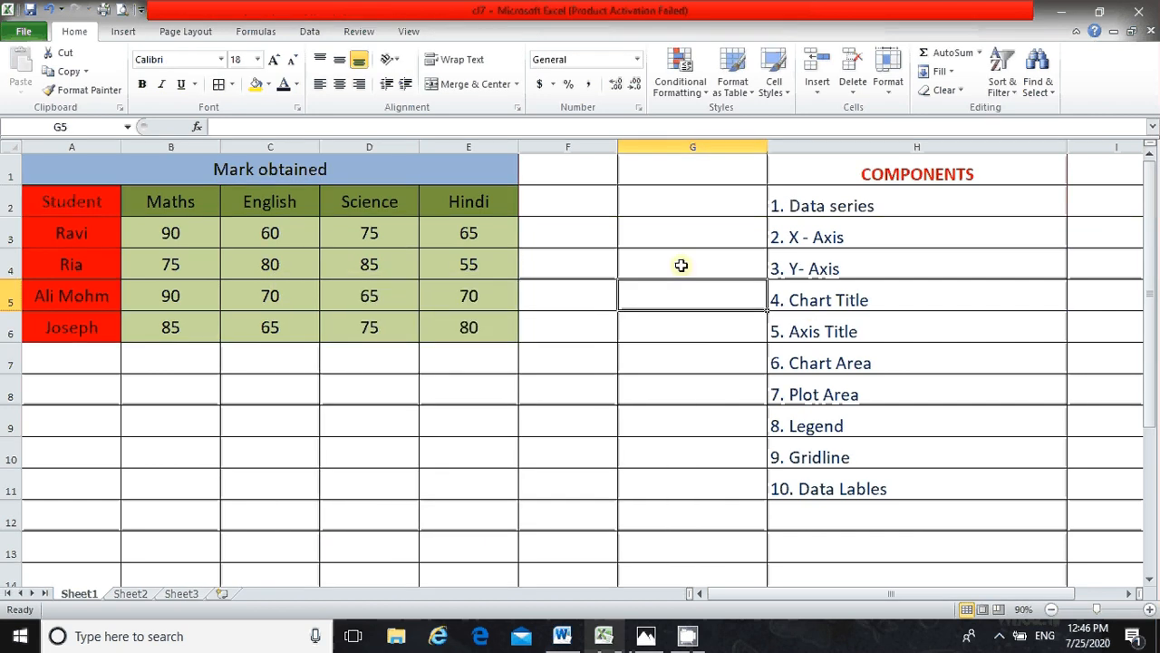
click(681, 264)
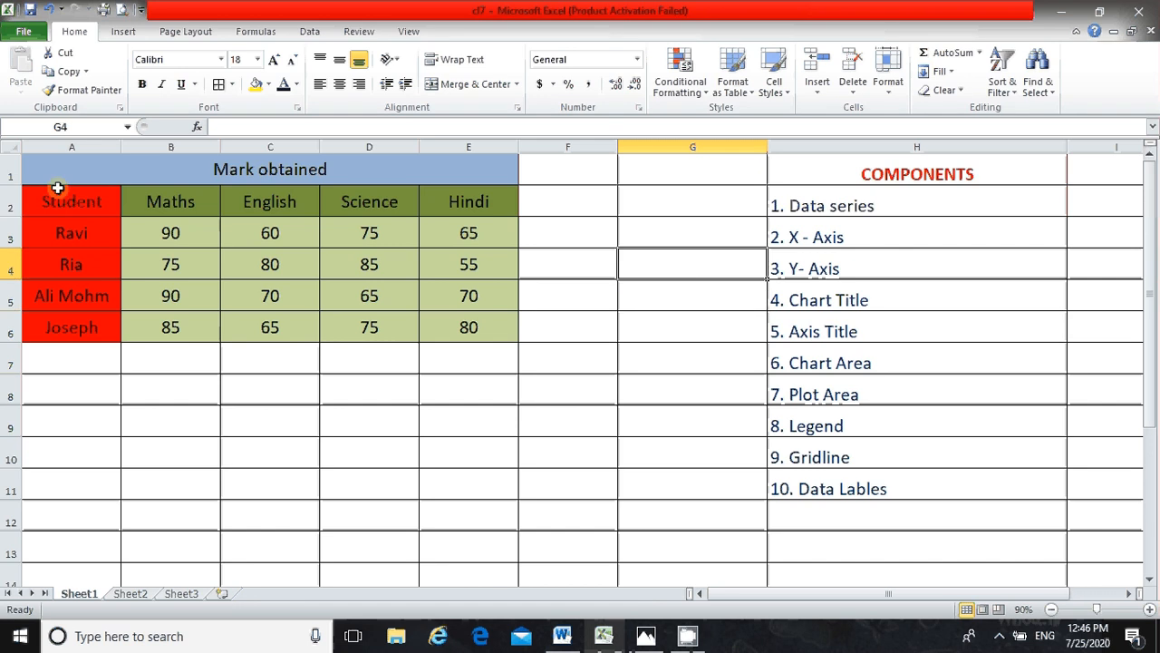
- Insert a clustered cylinder column chart from the marks table range A2:E6
drag(57, 188, 458, 328)
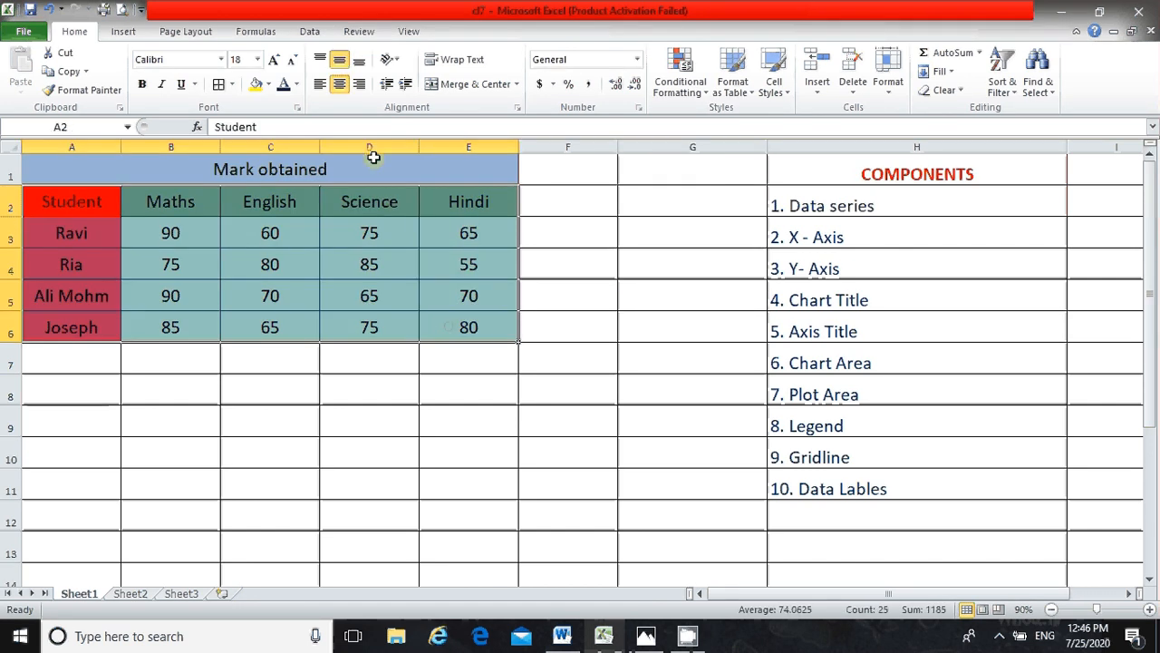
click(123, 32)
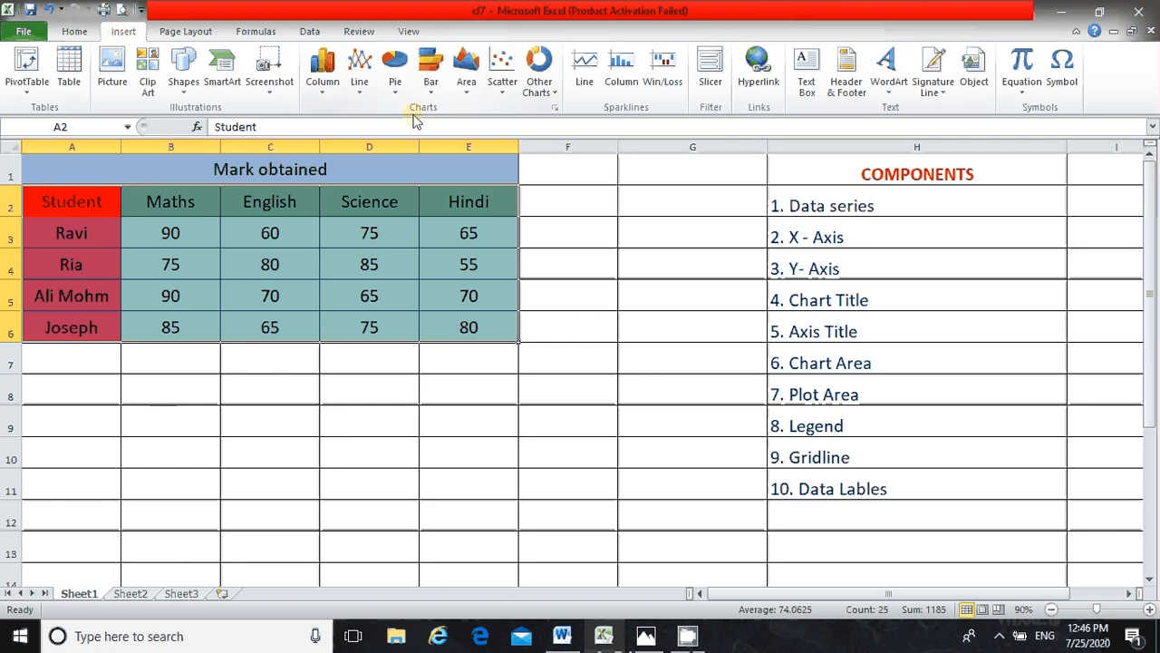
click(324, 84)
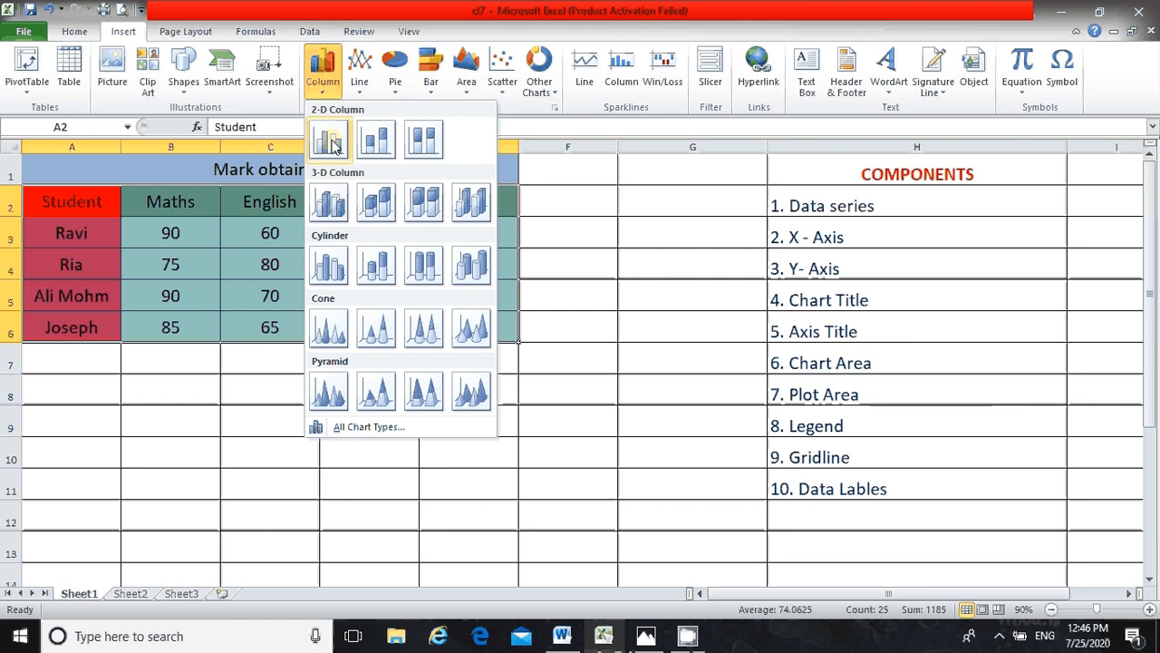
click(330, 265)
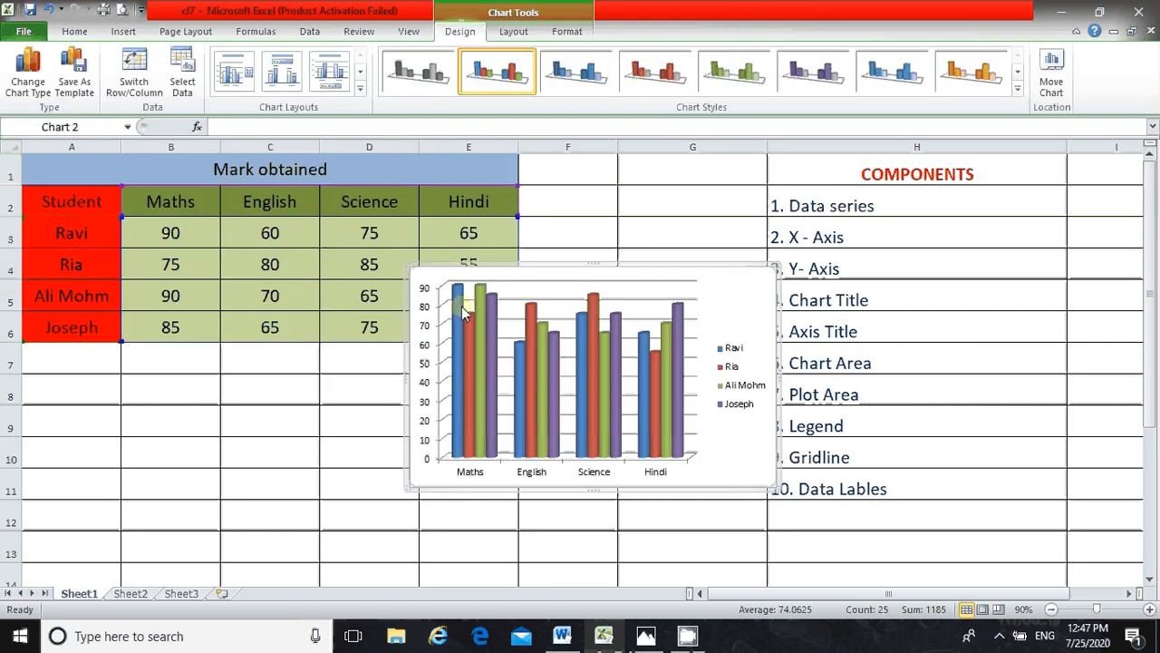
- Move the cylinder chart off the COMPONENTS list to about columns C to F, and deselect it
mouse_move(459, 294)
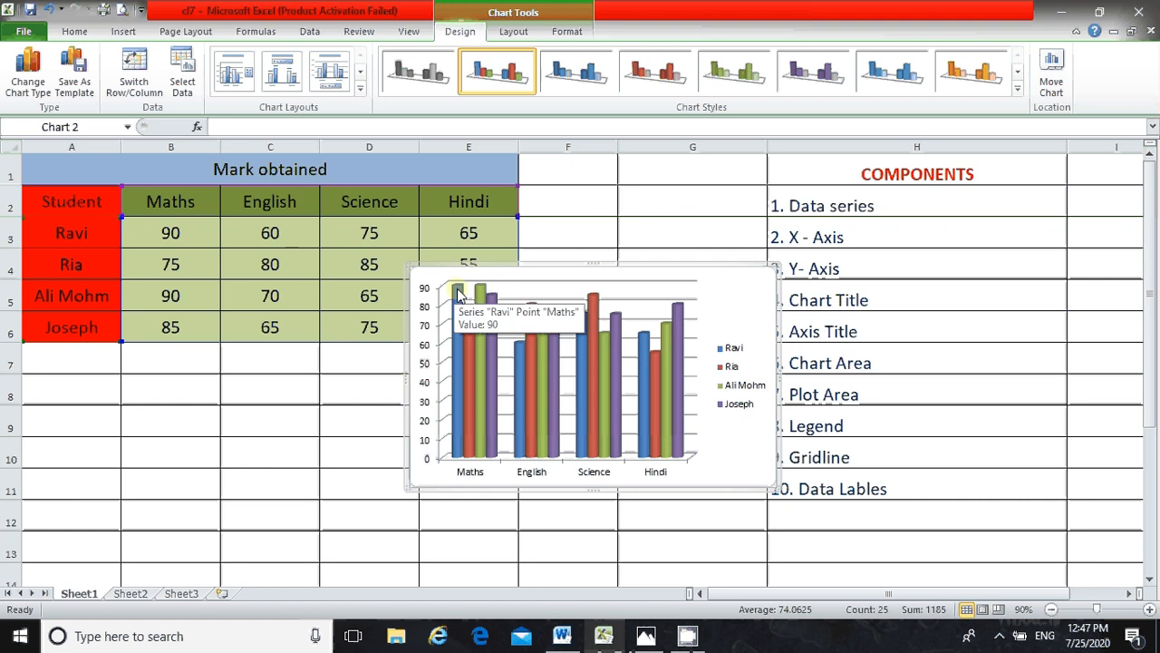
drag(646, 267, 495, 274)
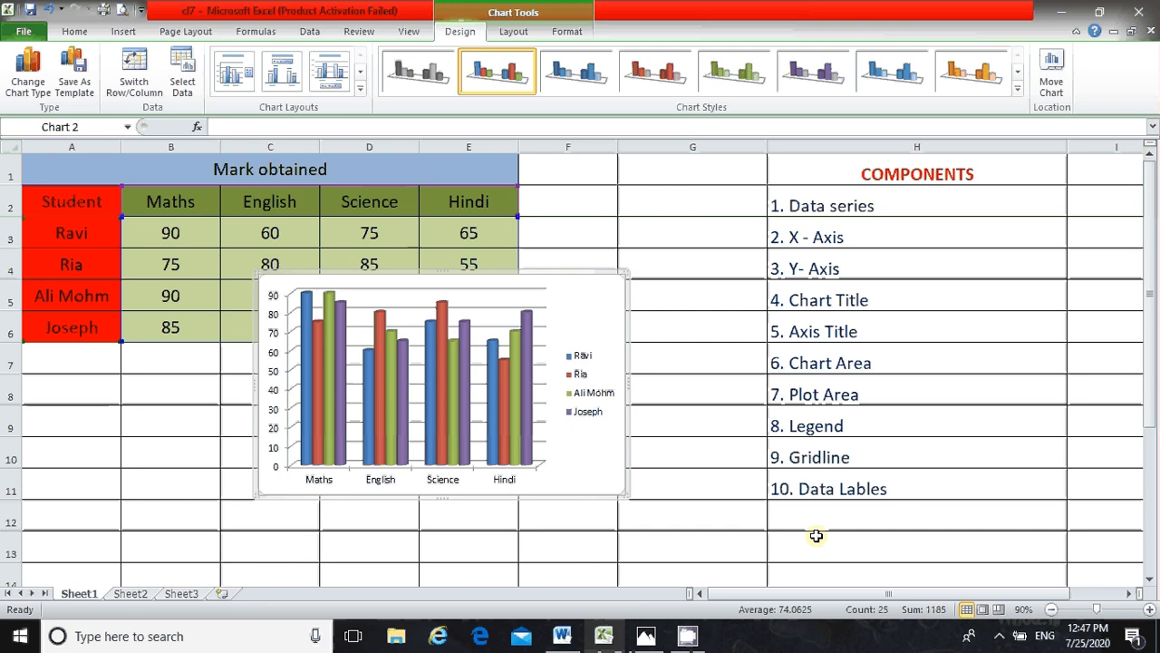
click(664, 341)
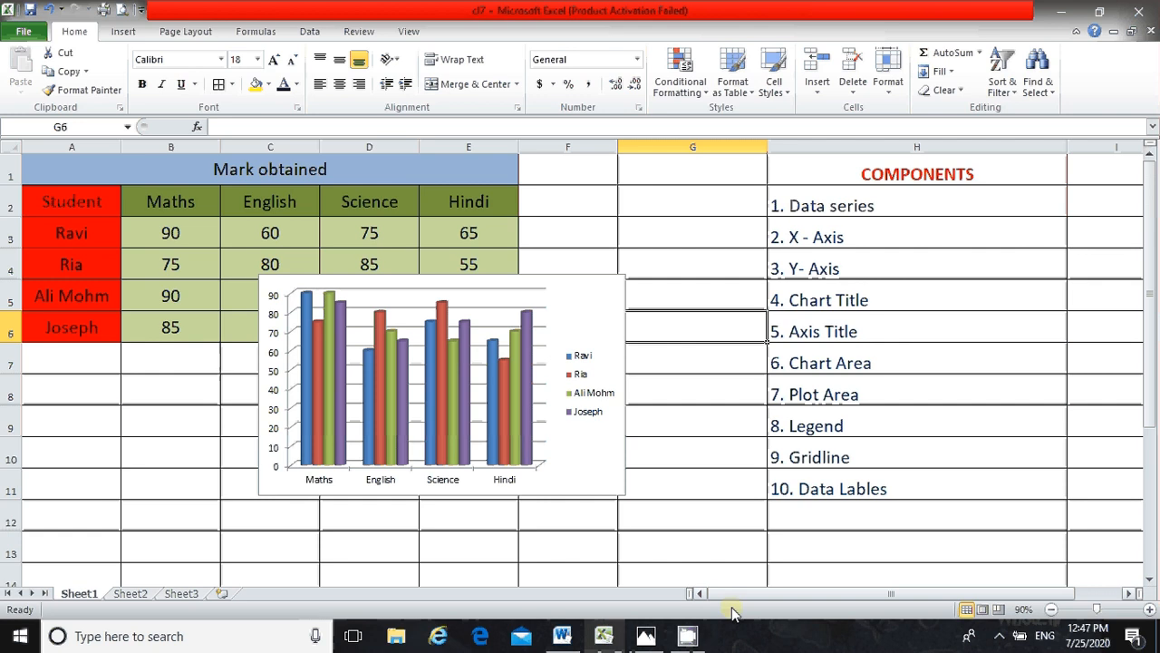
click(695, 639)
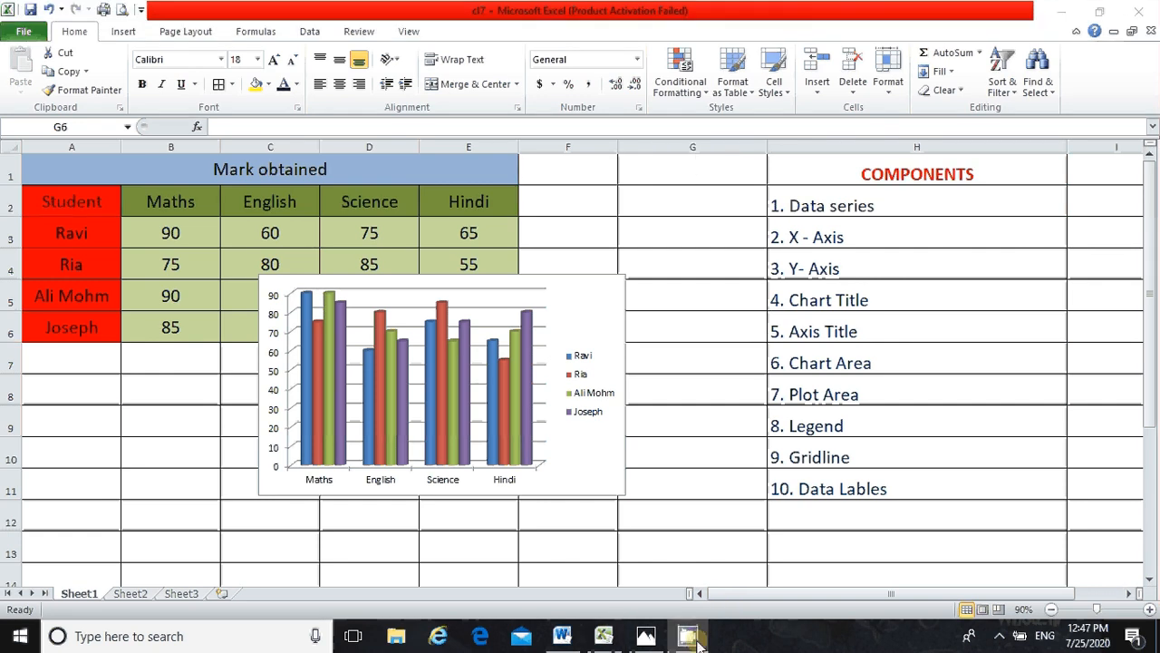
click(1000, 635)
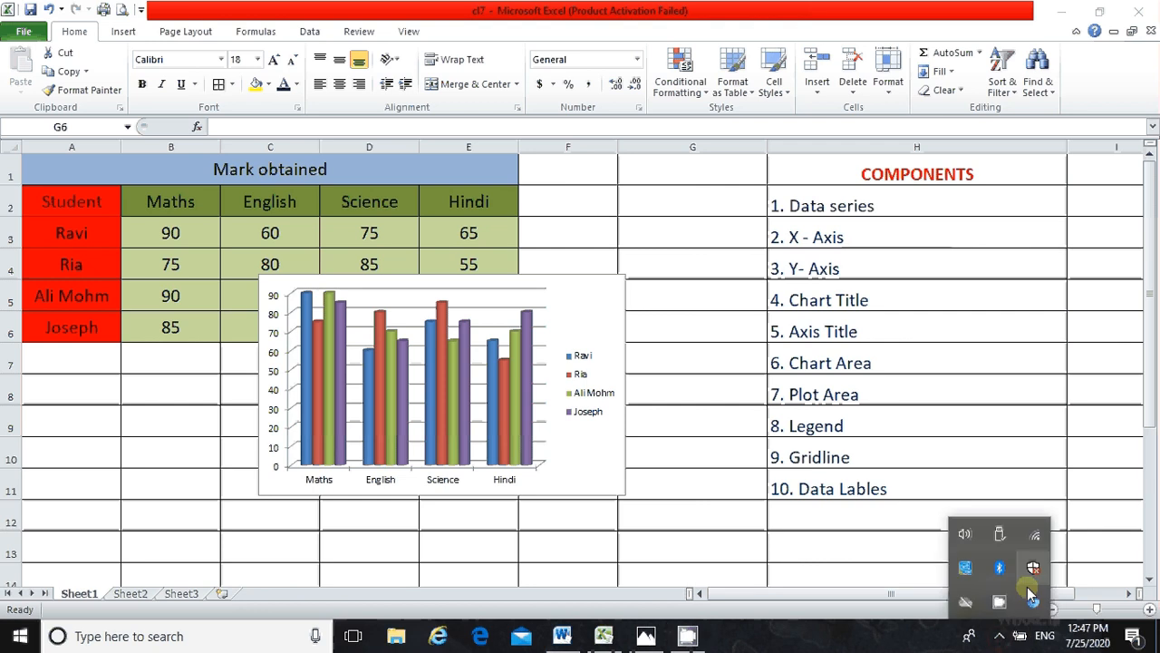
right_click(999, 603)
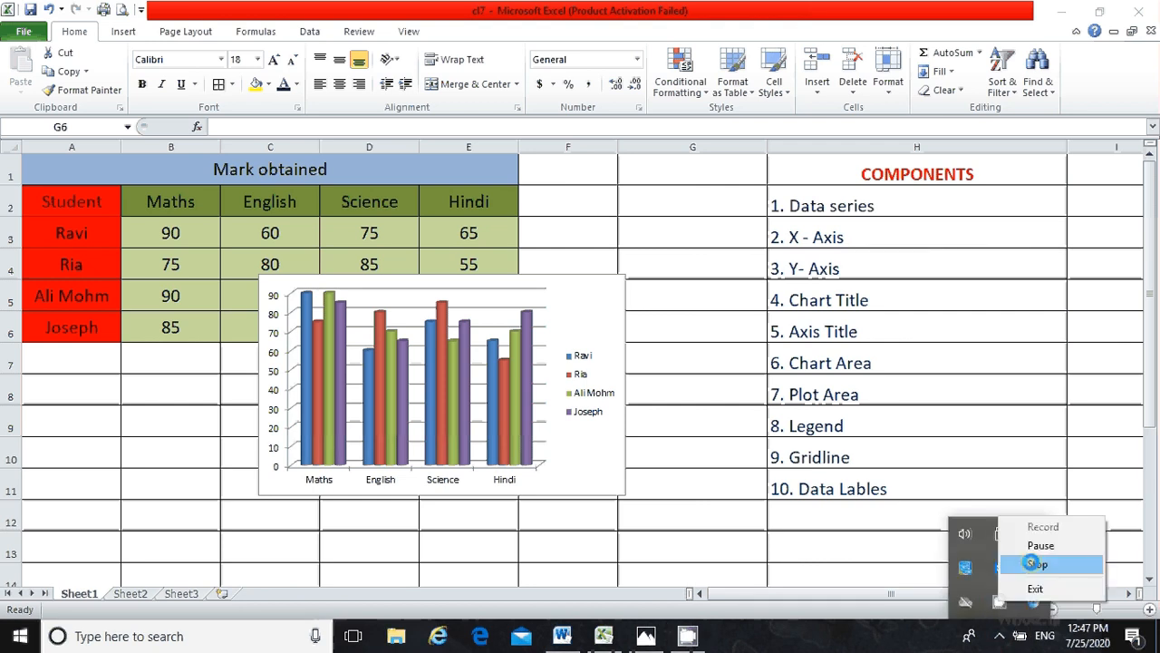